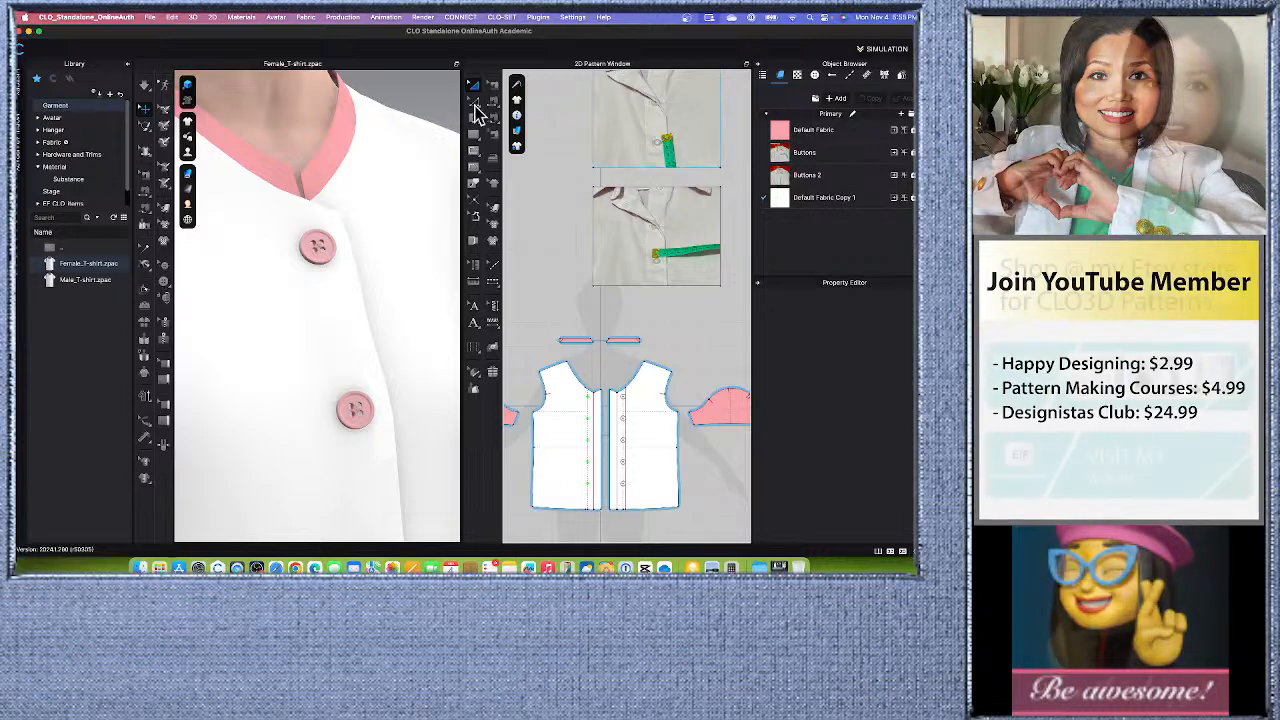
Step: Examine the buttoned front of the T-shirt on the avatar, from the button details out to the upper body
scroll(357, 426, "down", 5)
scroll(352, 428, "down", 3)
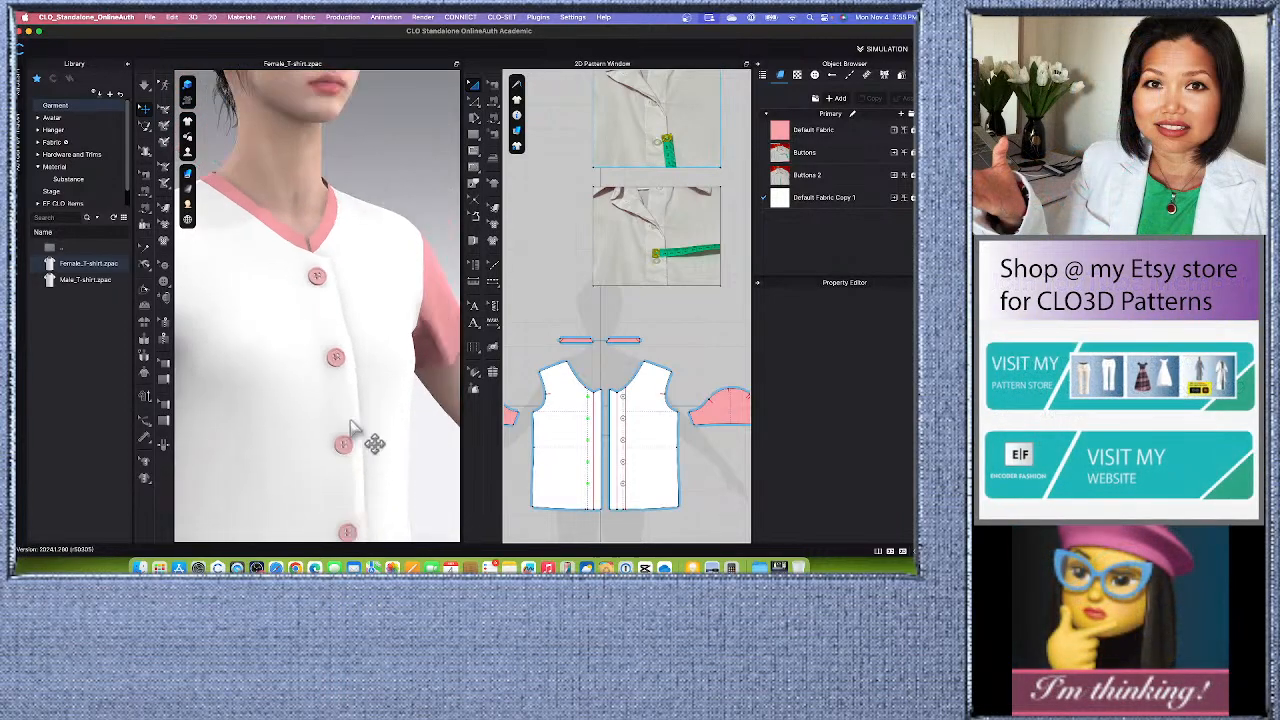
scroll(338, 362, "down", 3)
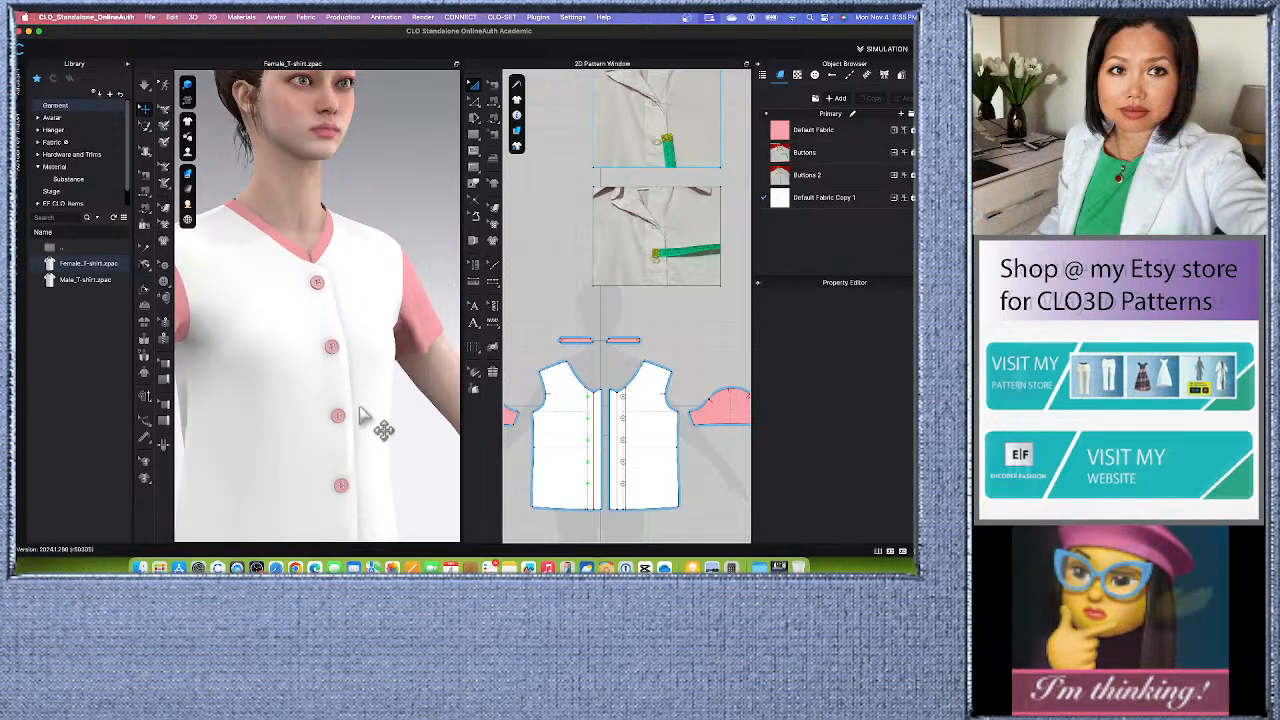
scroll(368, 421, "up", 3)
scroll(360, 400, "down", 2)
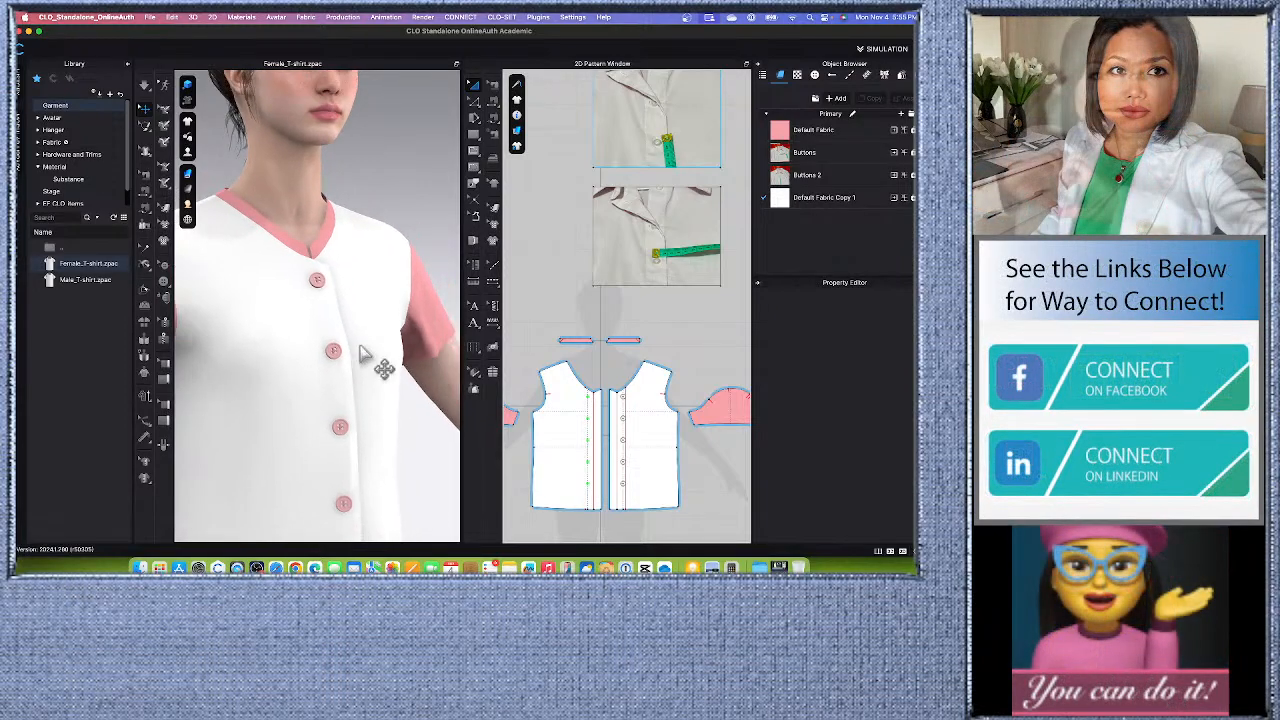
scroll(362, 395, "down", 2)
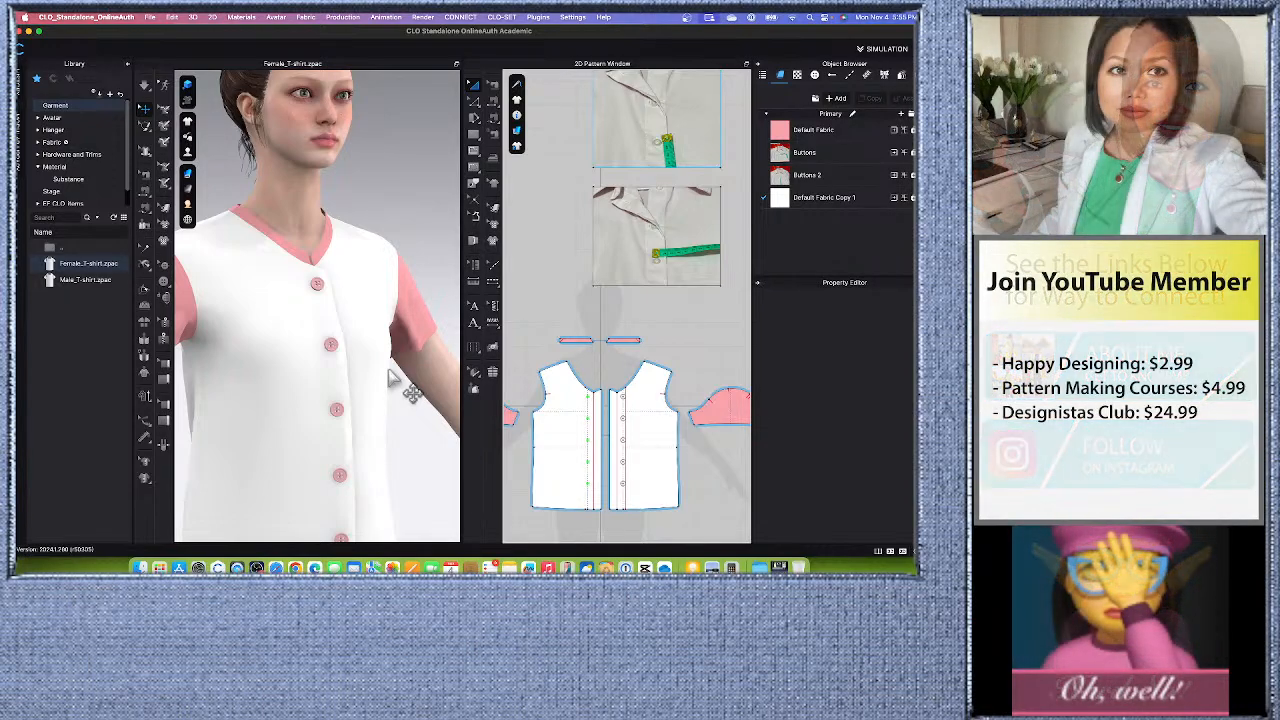
scroll(408, 317, "down", 3)
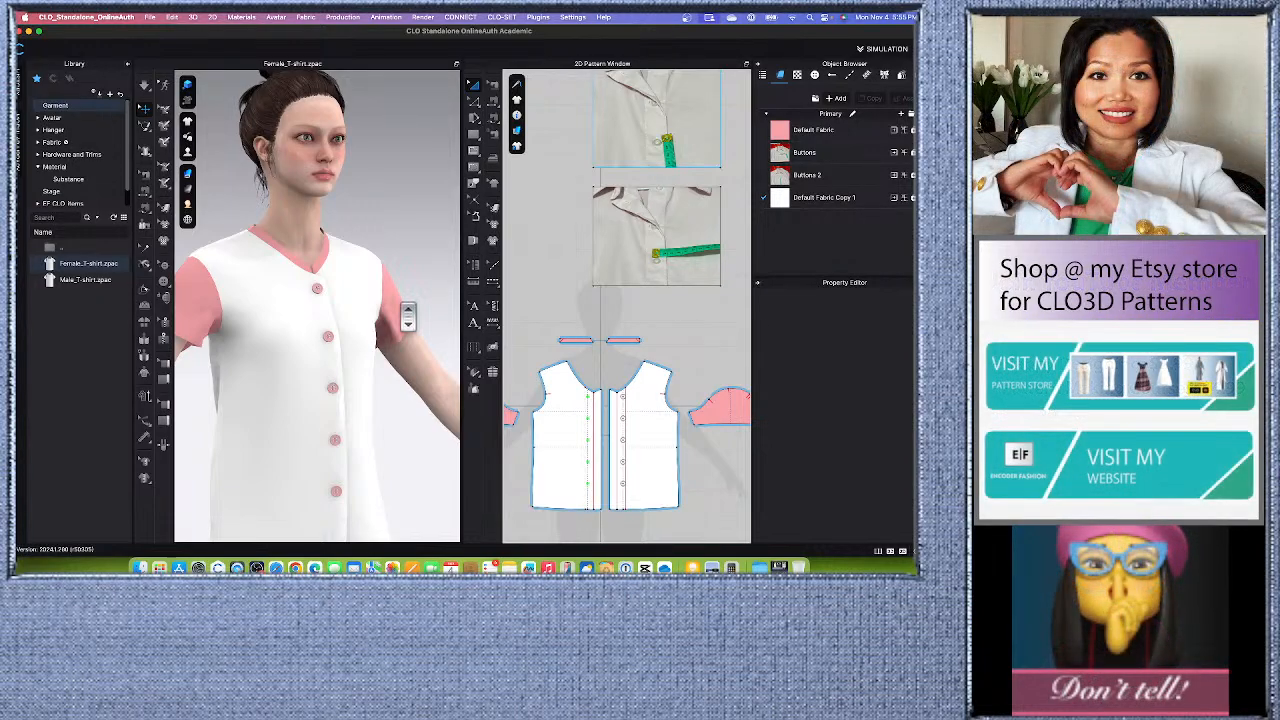
scroll(640, 300, "down", 5)
Step: Examine the two reference photos showing a measuring tape beside the shirt buttons, above the pattern pieces
scroll(655, 243, "up", 7)
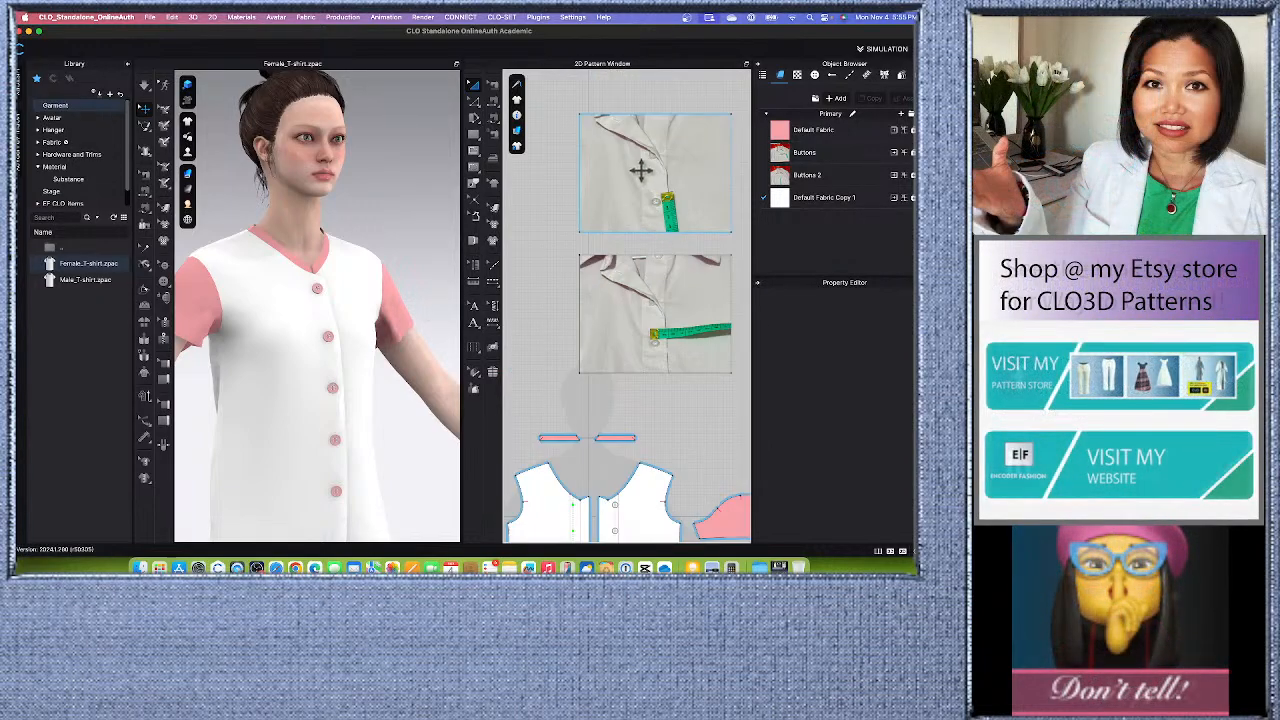
scroll(612, 265, "down", 5)
scroll(665, 215, "up", 5)
scroll(610, 229, "down", 4)
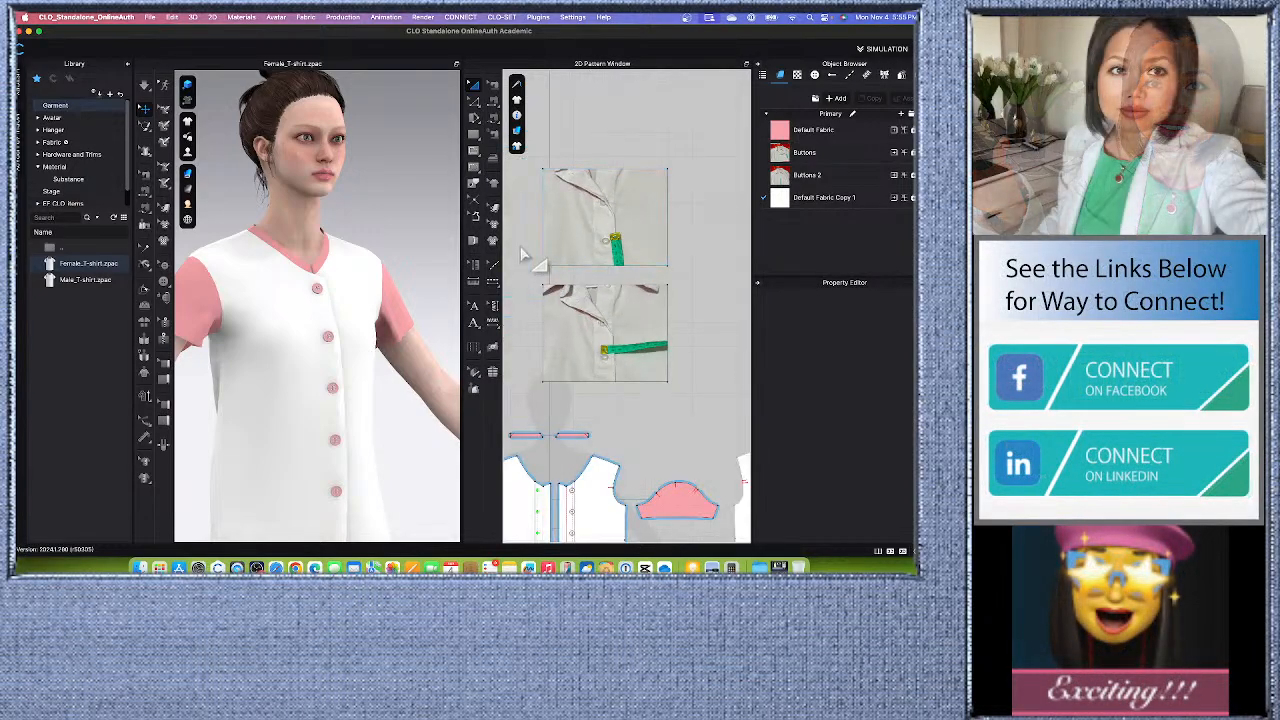
scroll(588, 380, "up", 3)
scroll(643, 231, "up", 2)
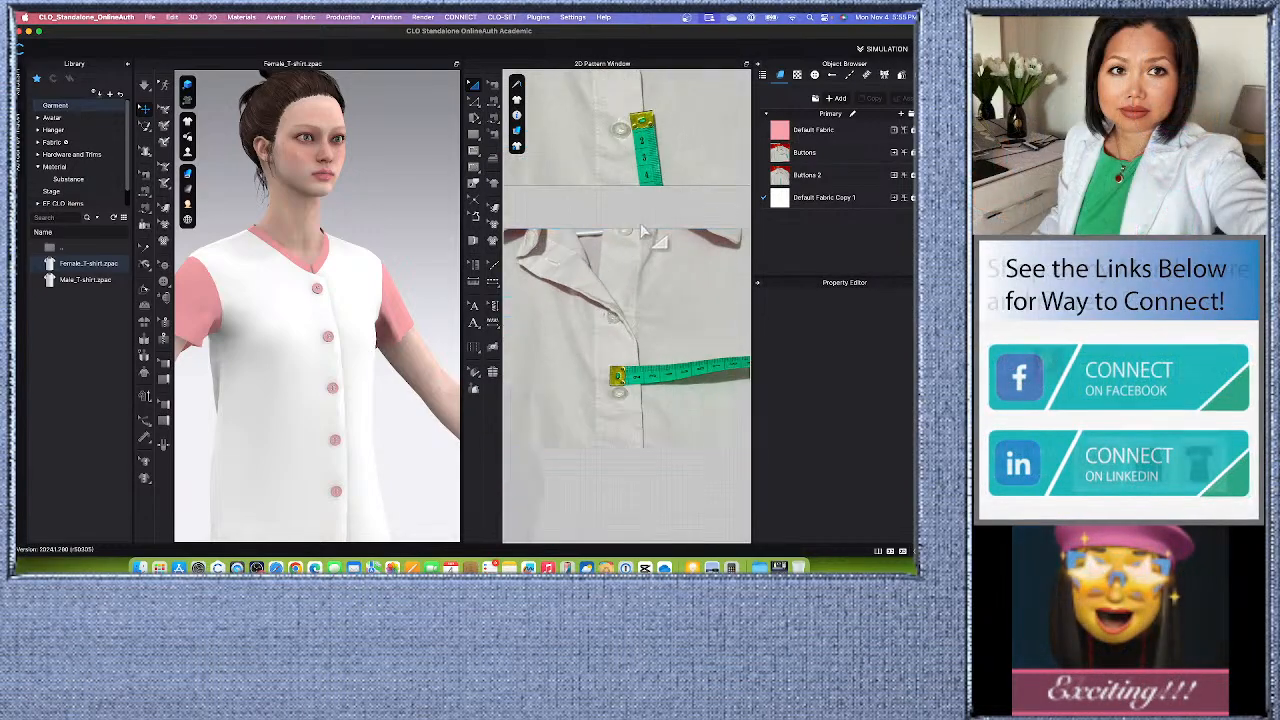
scroll(607, 305, "down", 6)
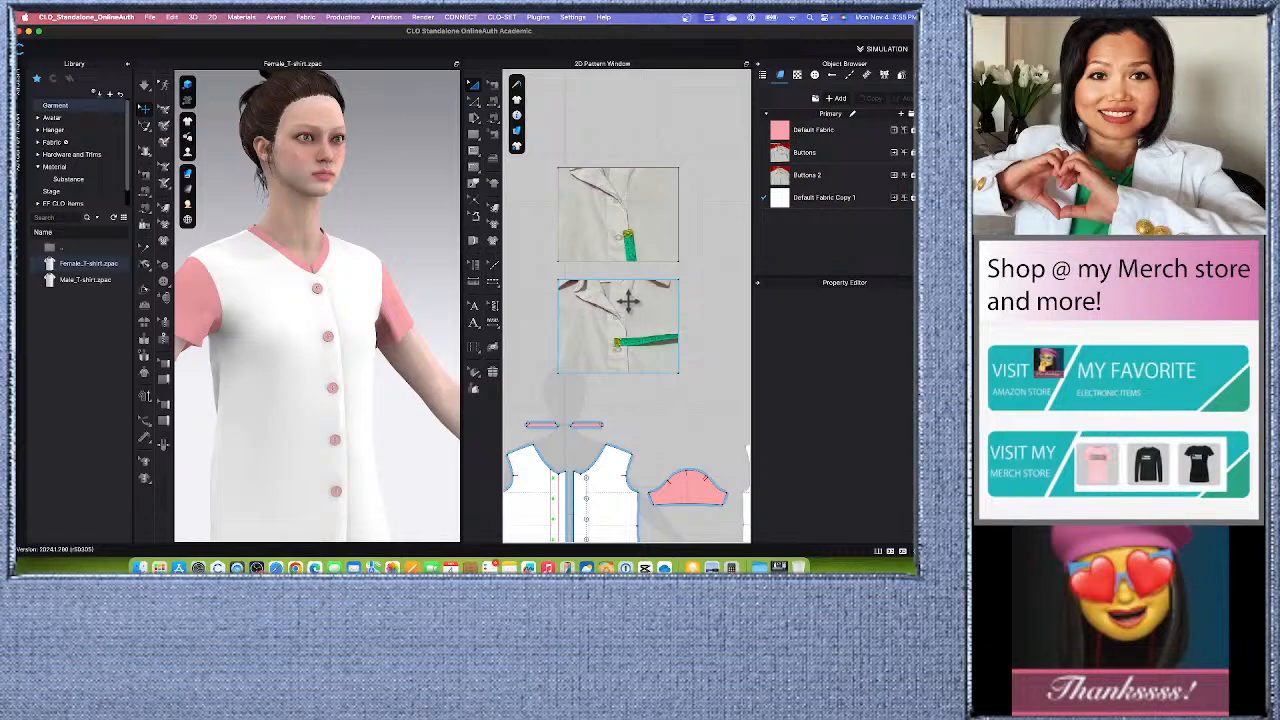
middle_click_drag(655, 509, 651, 490)
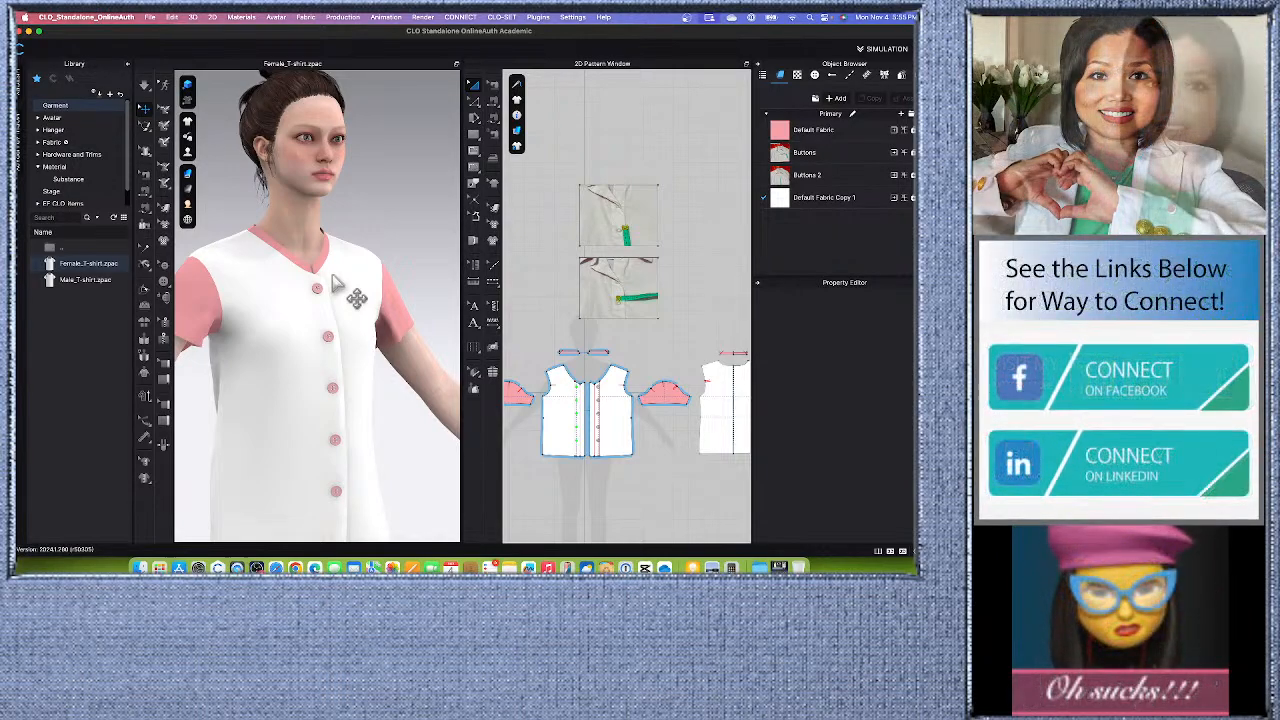
Step: Compare the upper buttons on the 3D garment with the button placement and tape measurements in the reference photos
scroll(330, 387, "up", 10)
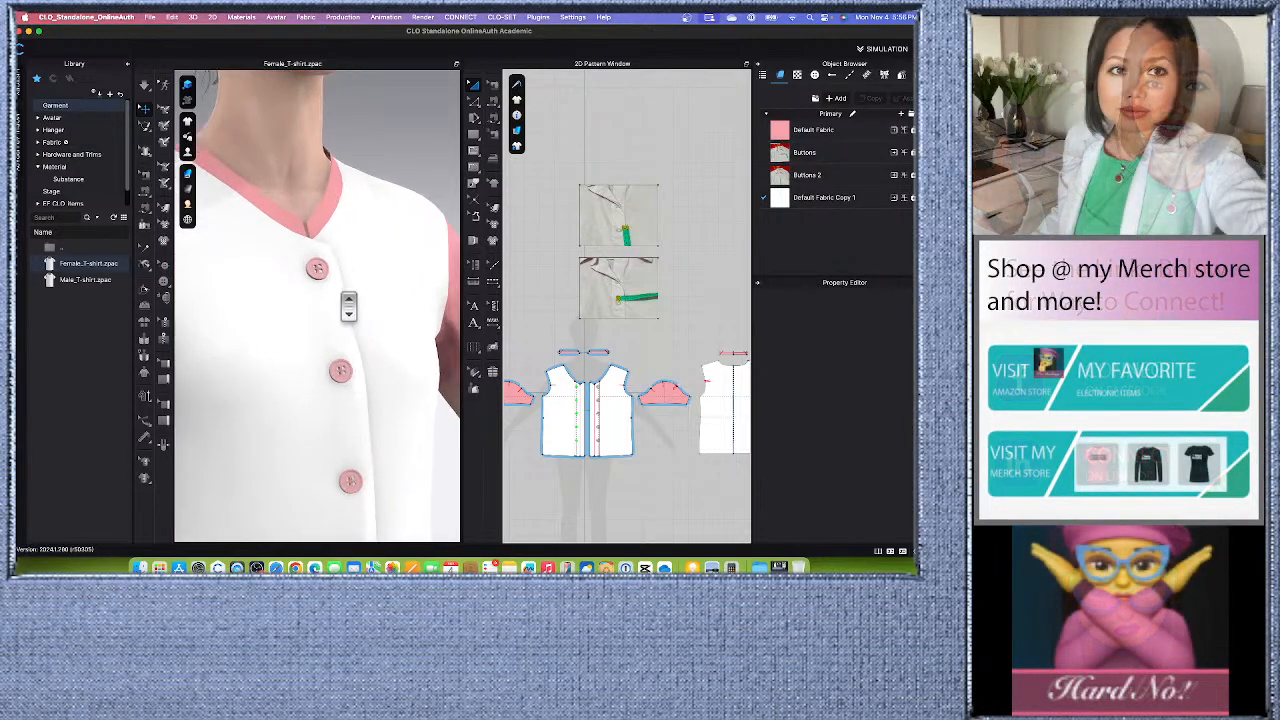
scroll(320, 262, "up", 3)
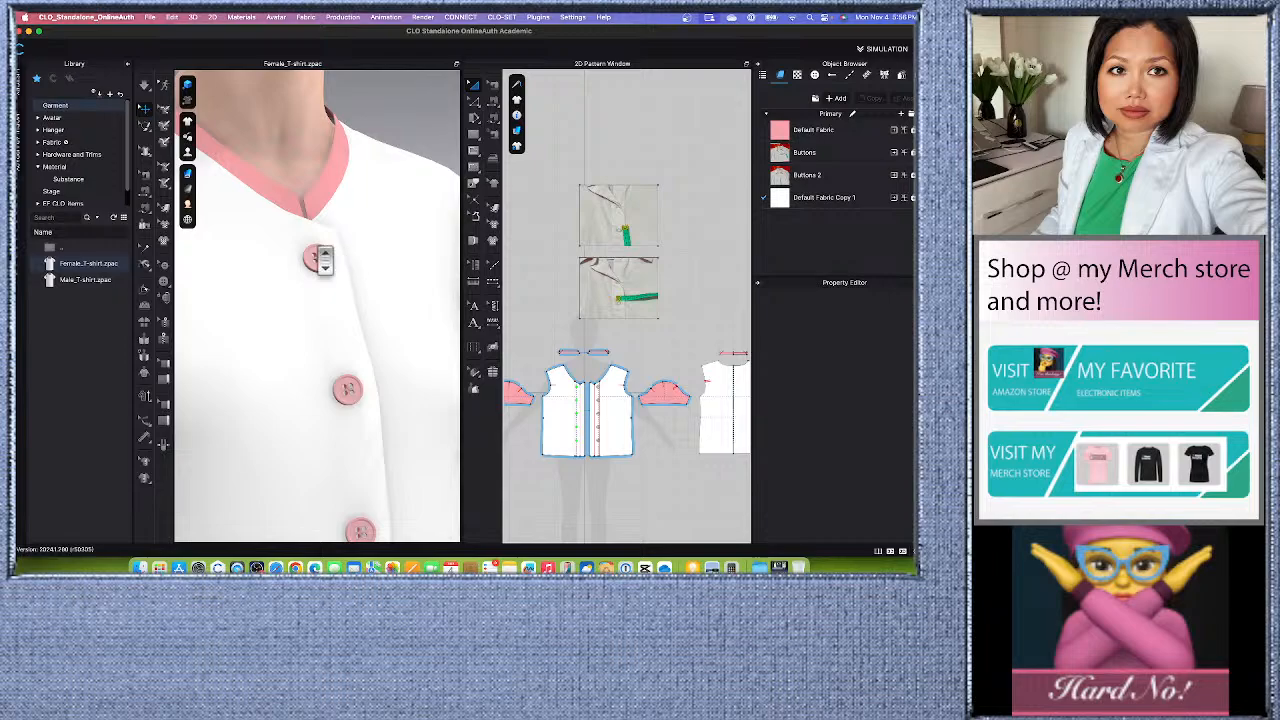
scroll(322, 258, "up", 5)
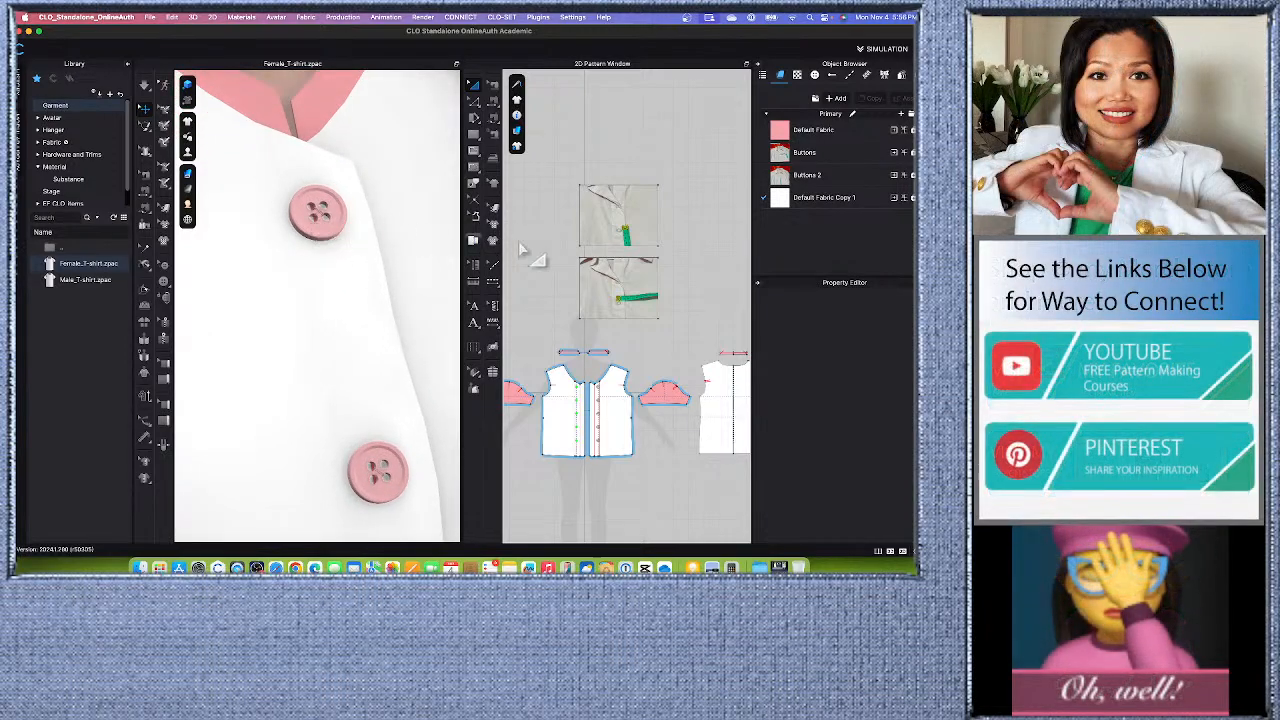
scroll(649, 228, "up", 5)
scroll(655, 232, "down", 2)
scroll(645, 382, "up", 4)
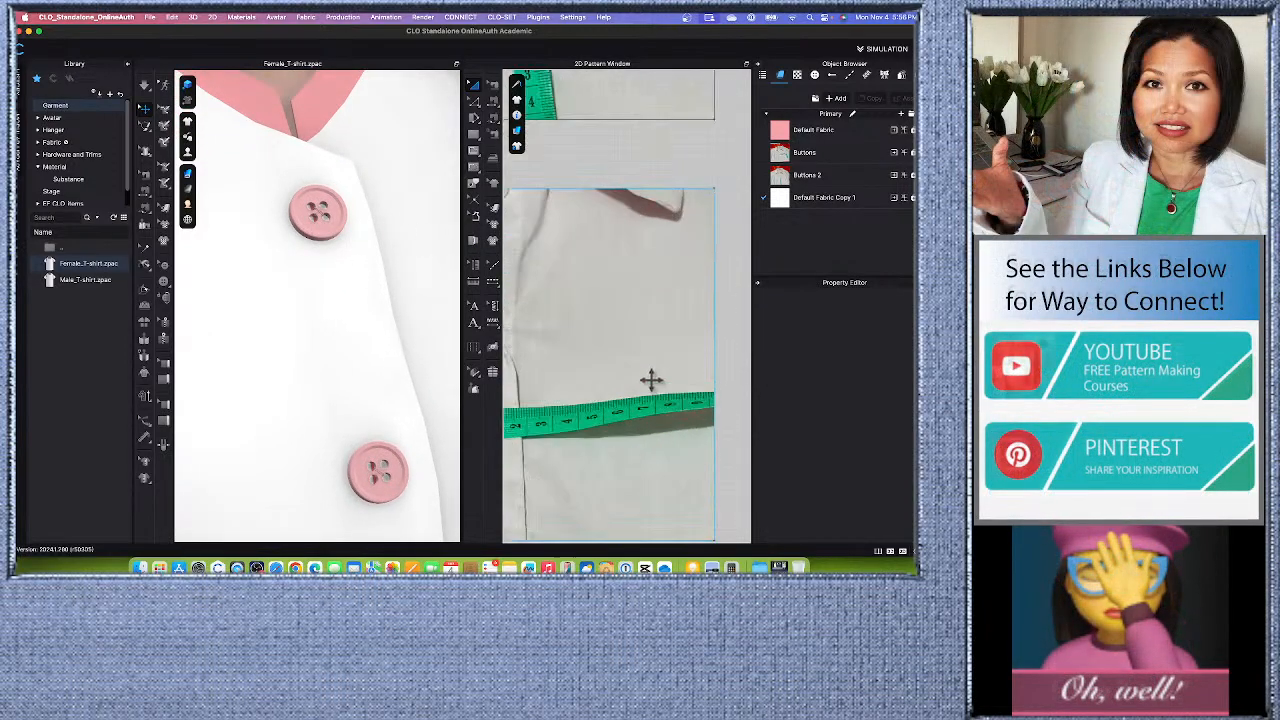
scroll(663, 305, "down", 3)
scroll(665, 310, "down", 2)
scroll(600, 214, "up", 6)
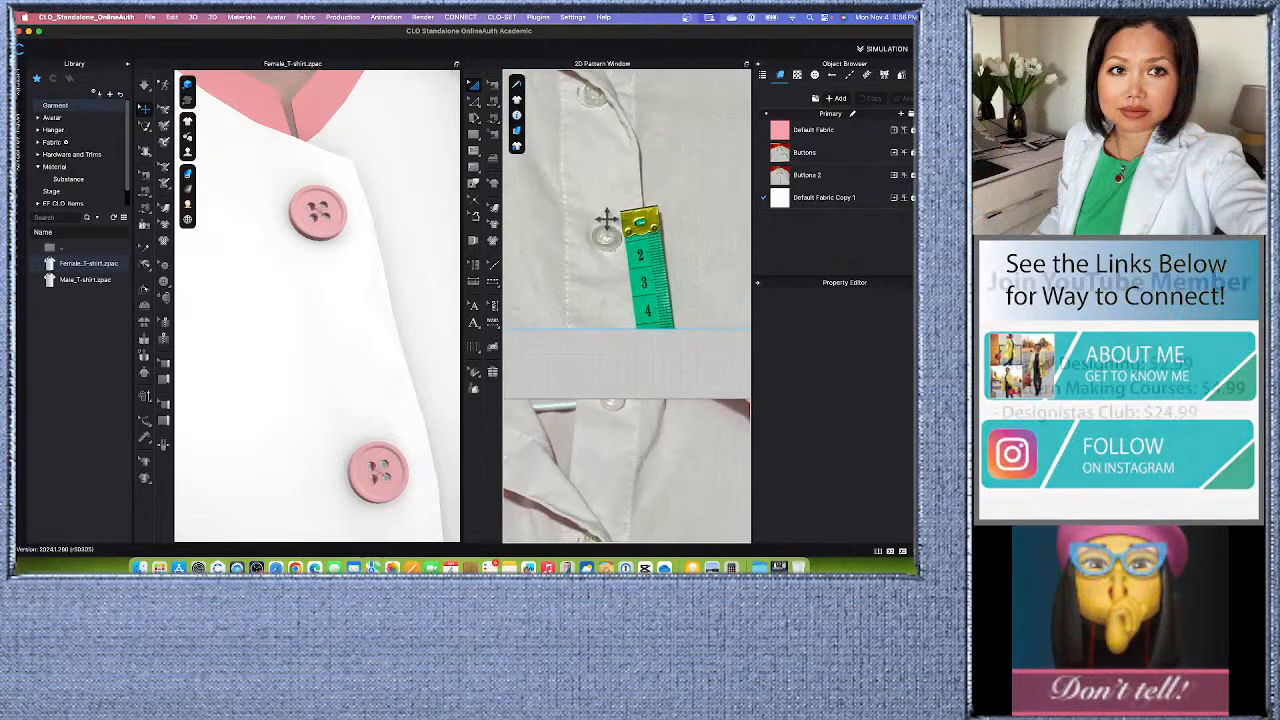
scroll(610, 218, "up", 1)
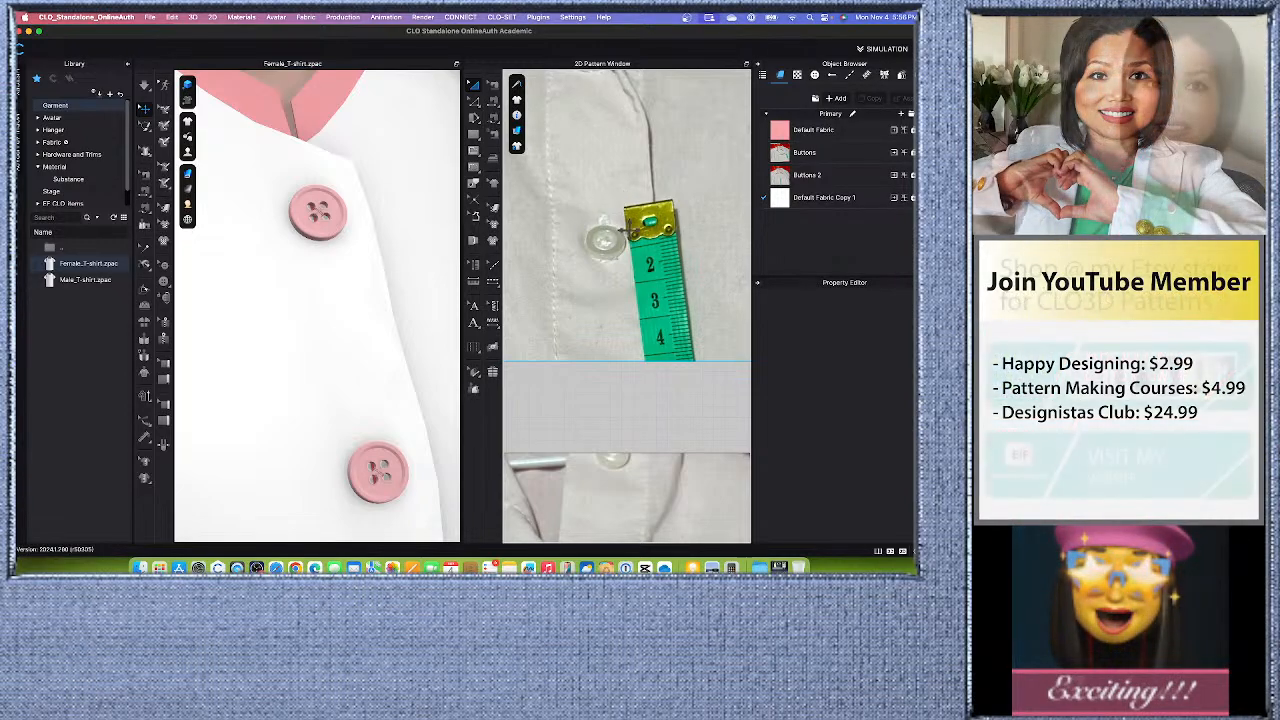
scroll(628, 233, "down", 2)
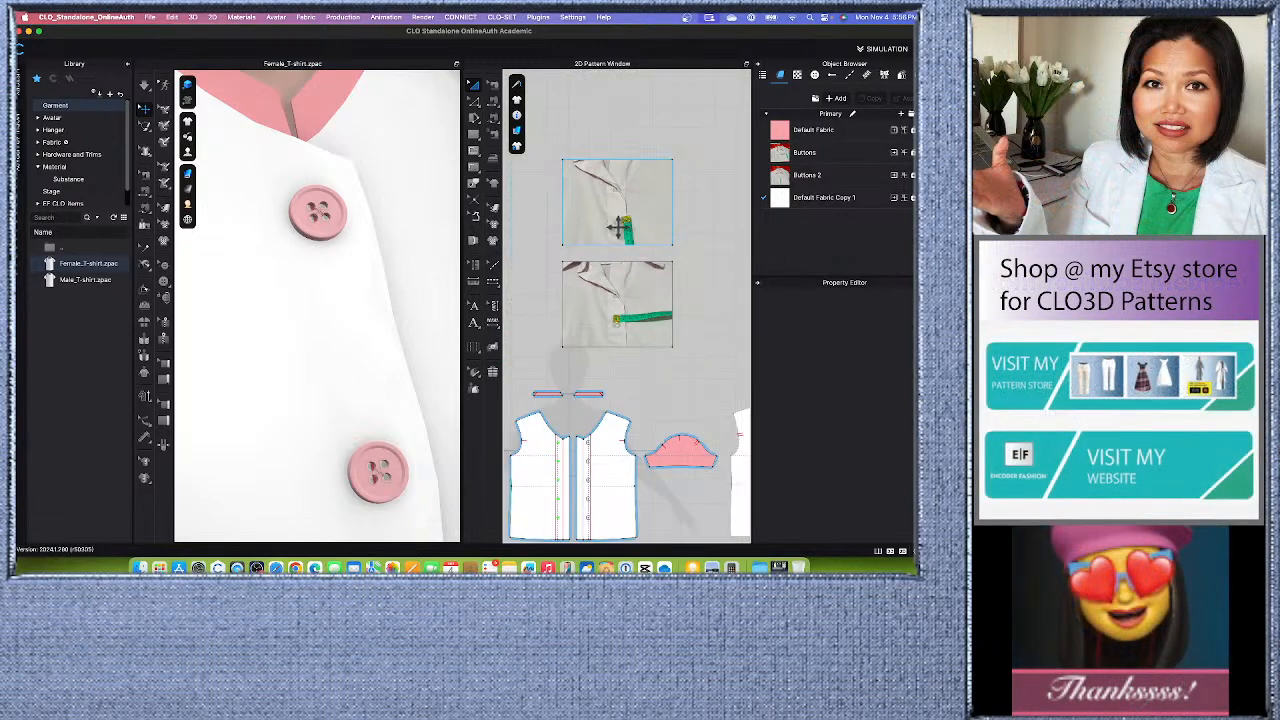
scroll(630, 330, "up", 5)
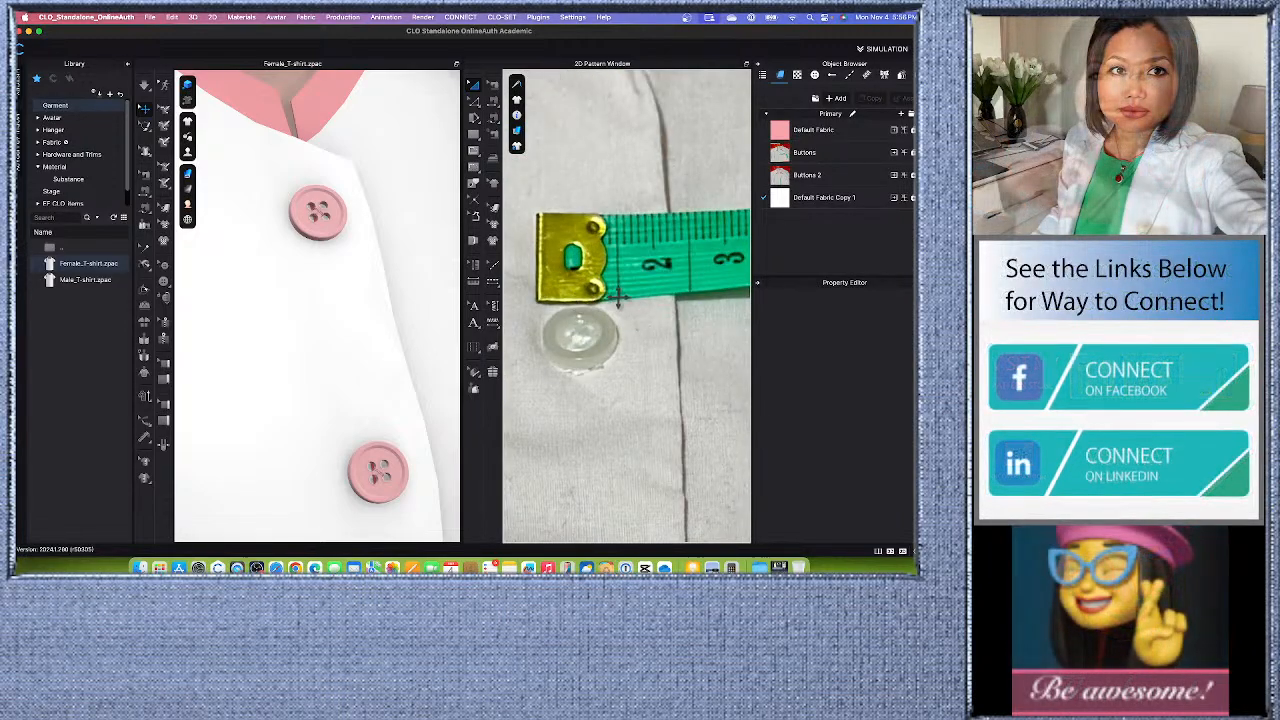
scroll(600, 298, "down", 5)
scroll(597, 312, "down", 5)
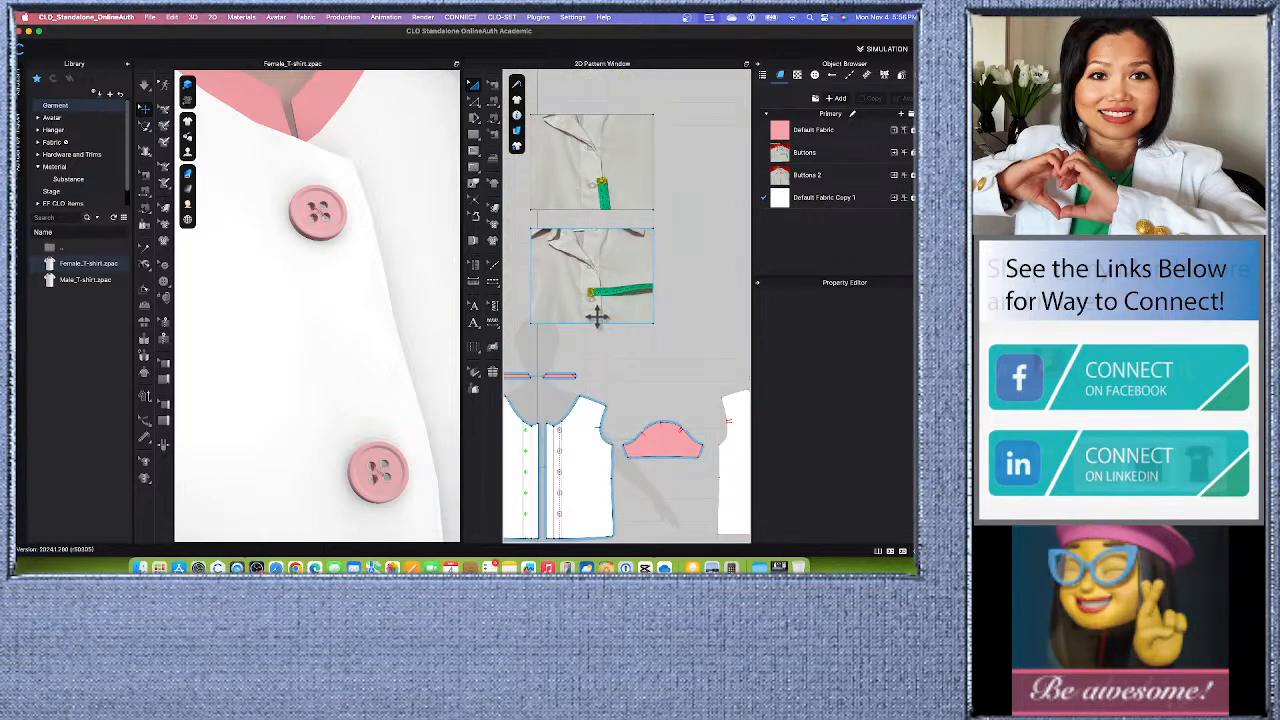
scroll(350, 215, "down", 2)
Step: Review the whole buttoned T-shirt on the avatar together with its complete set of pattern pieces
scroll(350, 215, "down", 8)
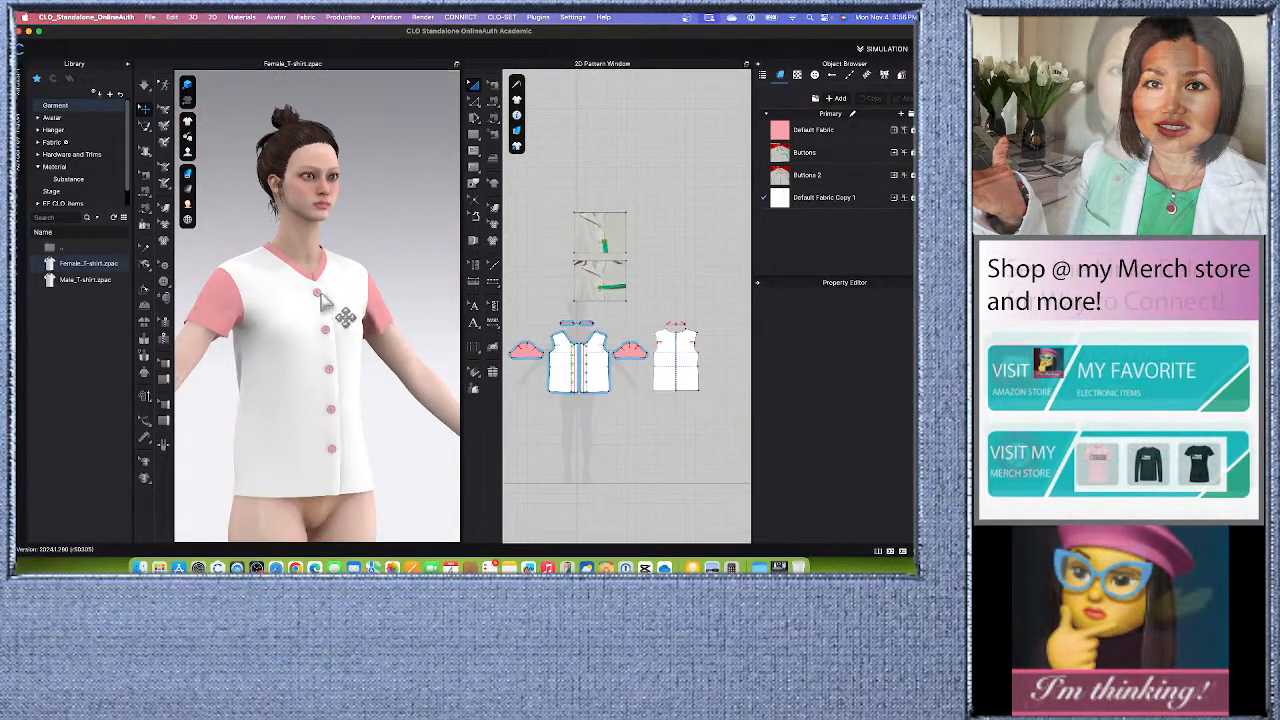
scroll(290, 410, "up", 3)
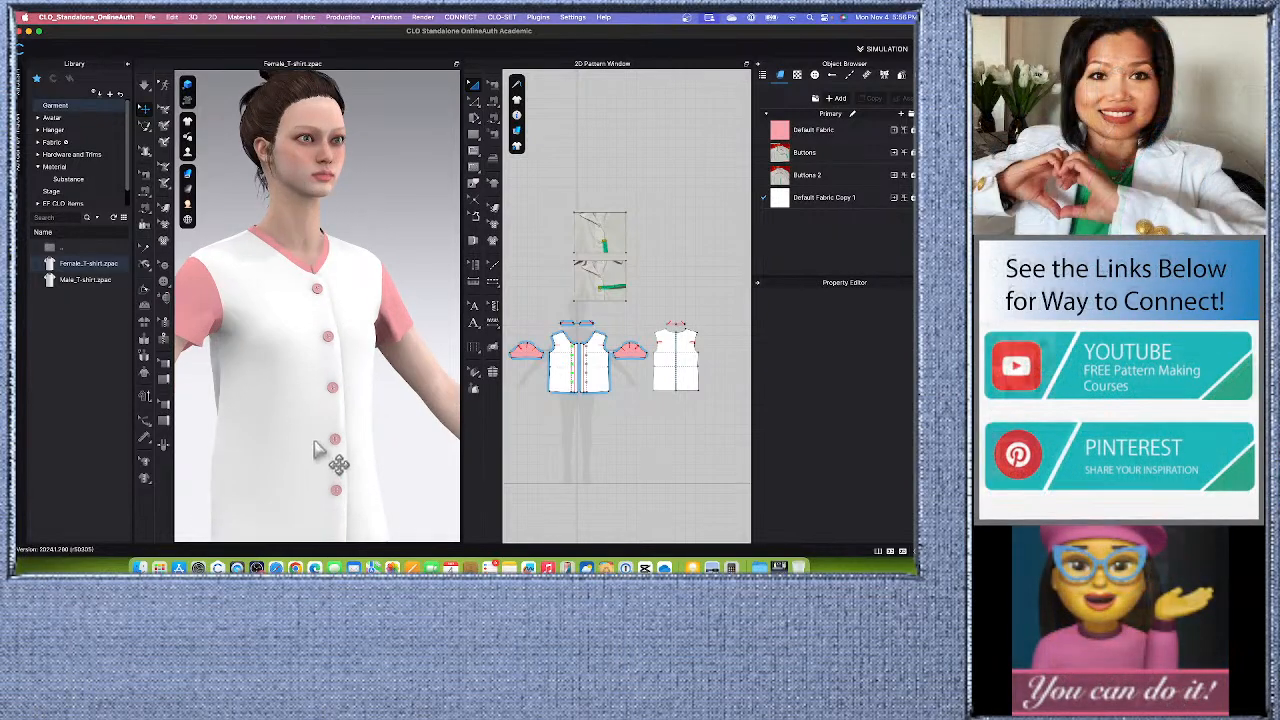
scroll(335, 330, "down", 4)
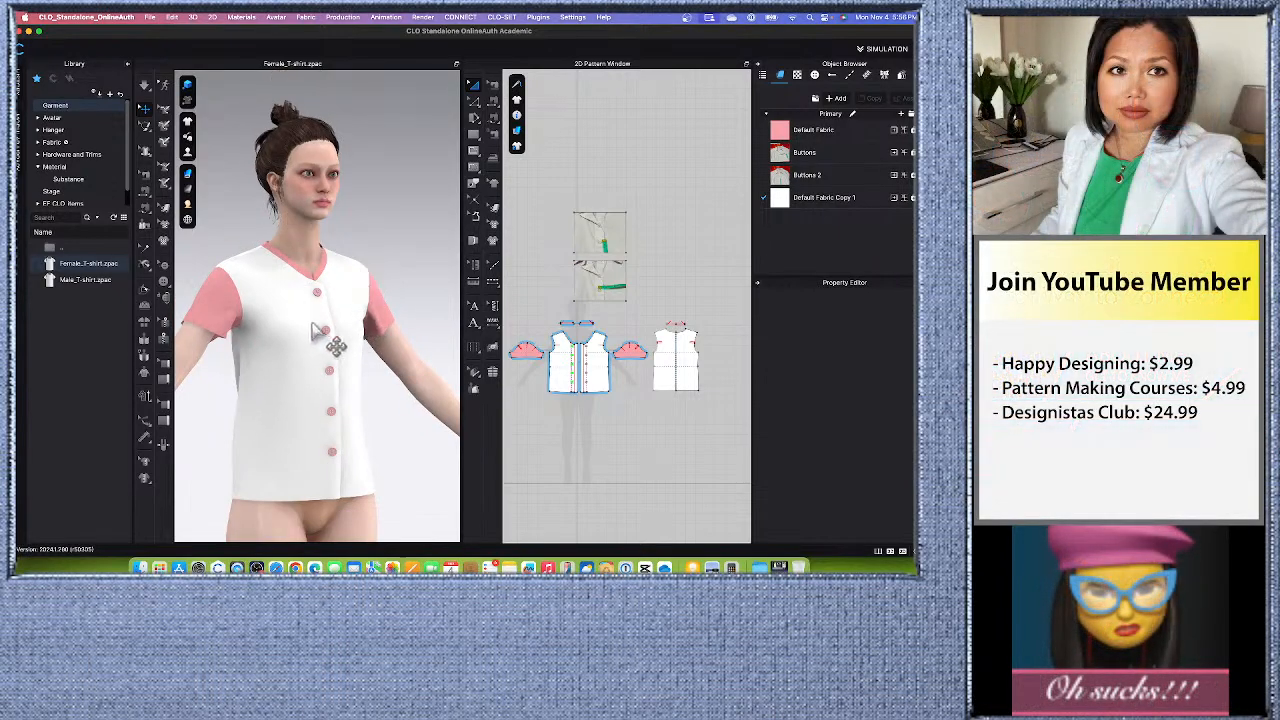
scroll(598, 245, "down", 2)
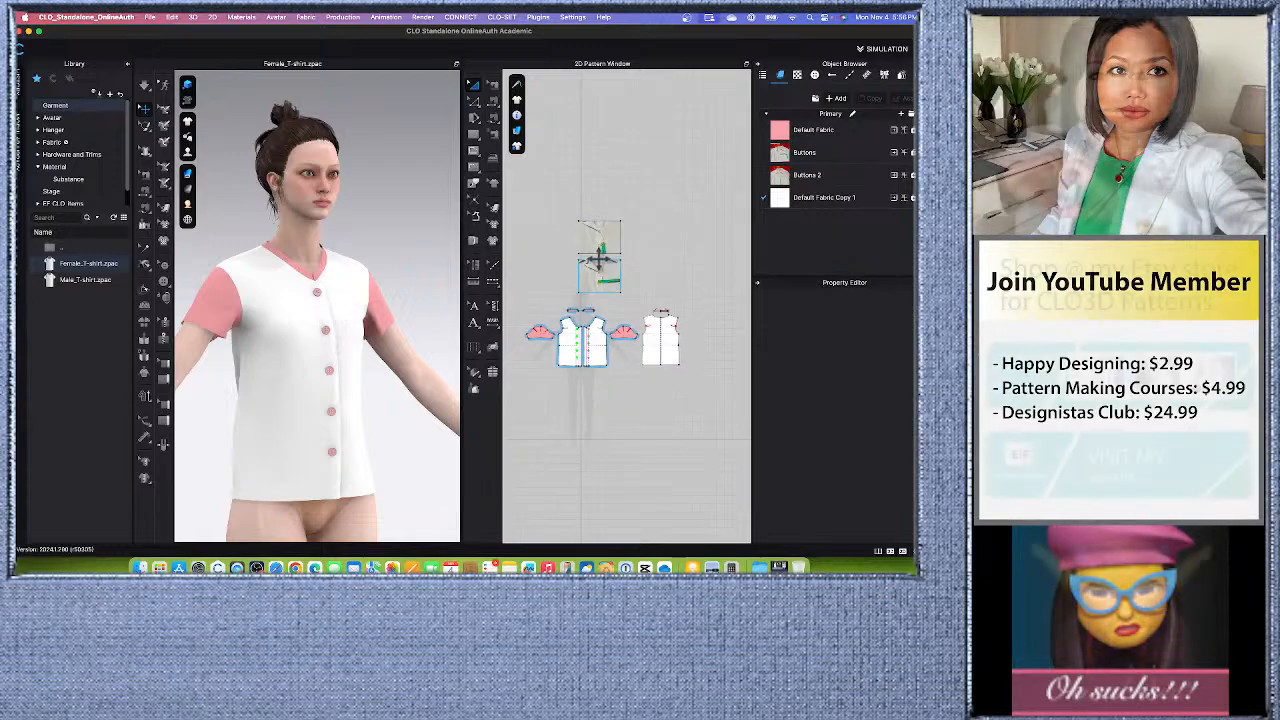
scroll(608, 300, "up", 3)
scroll(366, 266, "down", 2)
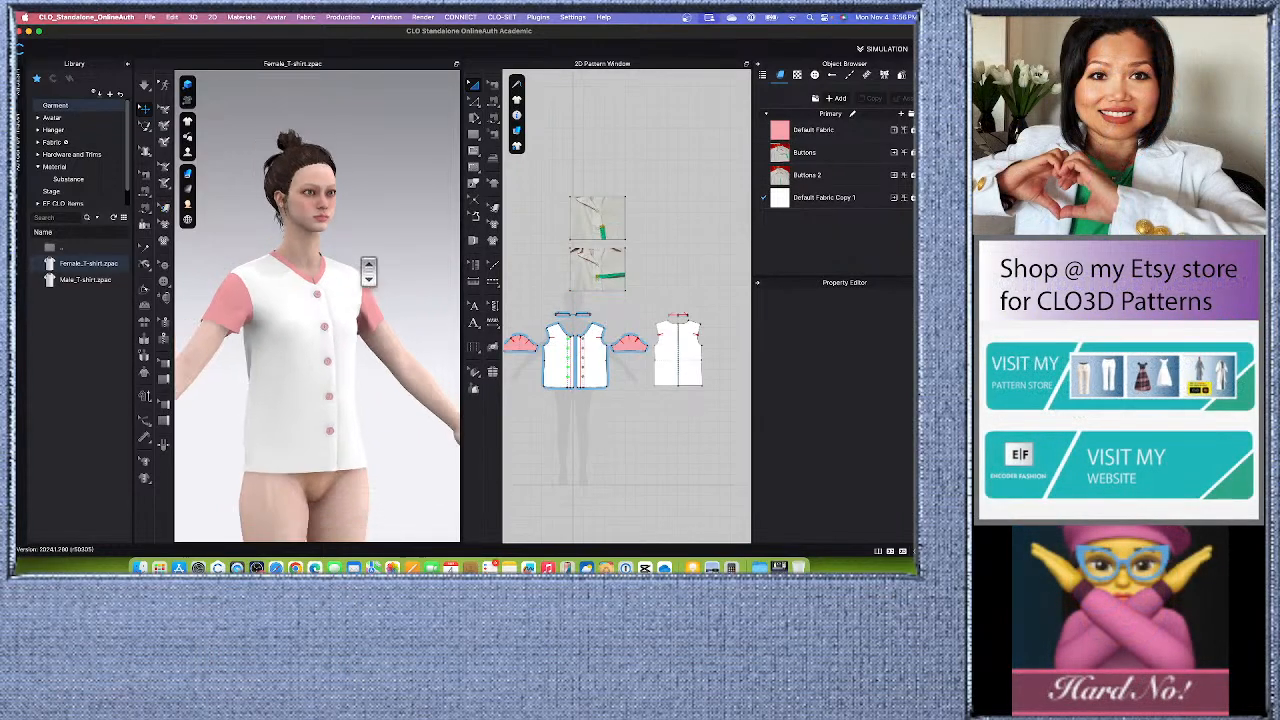
scroll(438, 325, "down", 3)
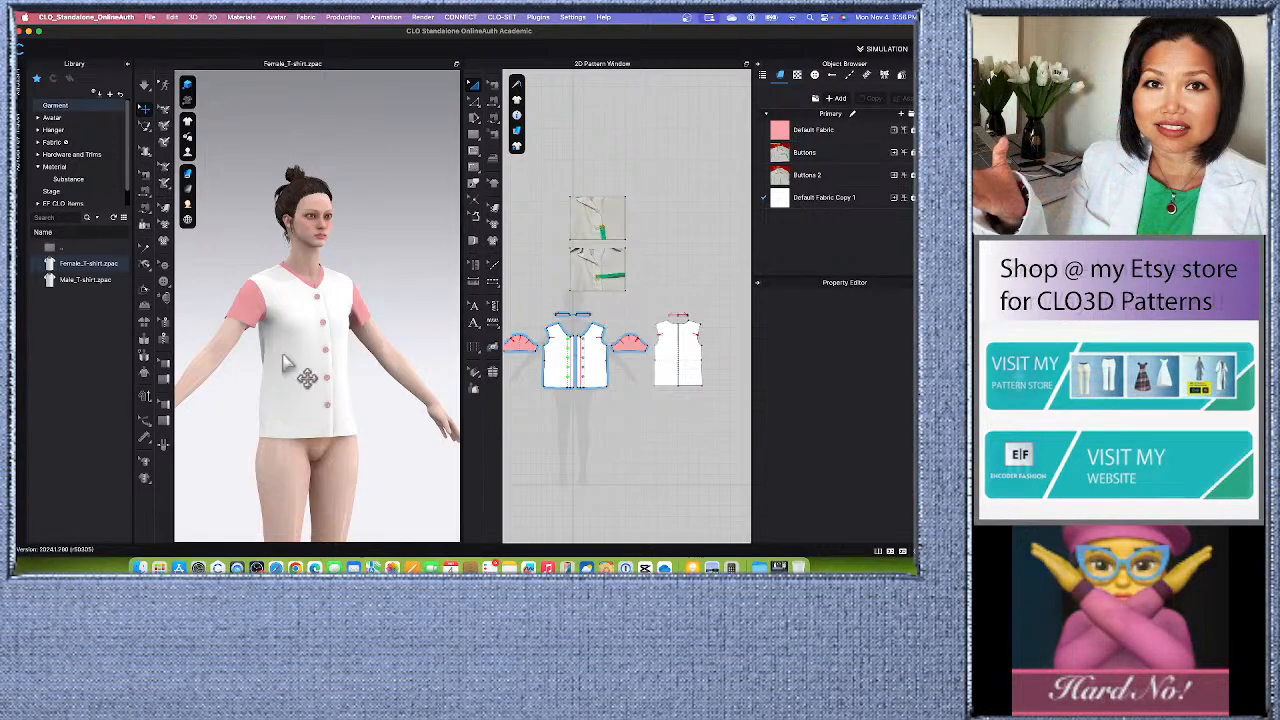
scroll(310, 360, "up", 2)
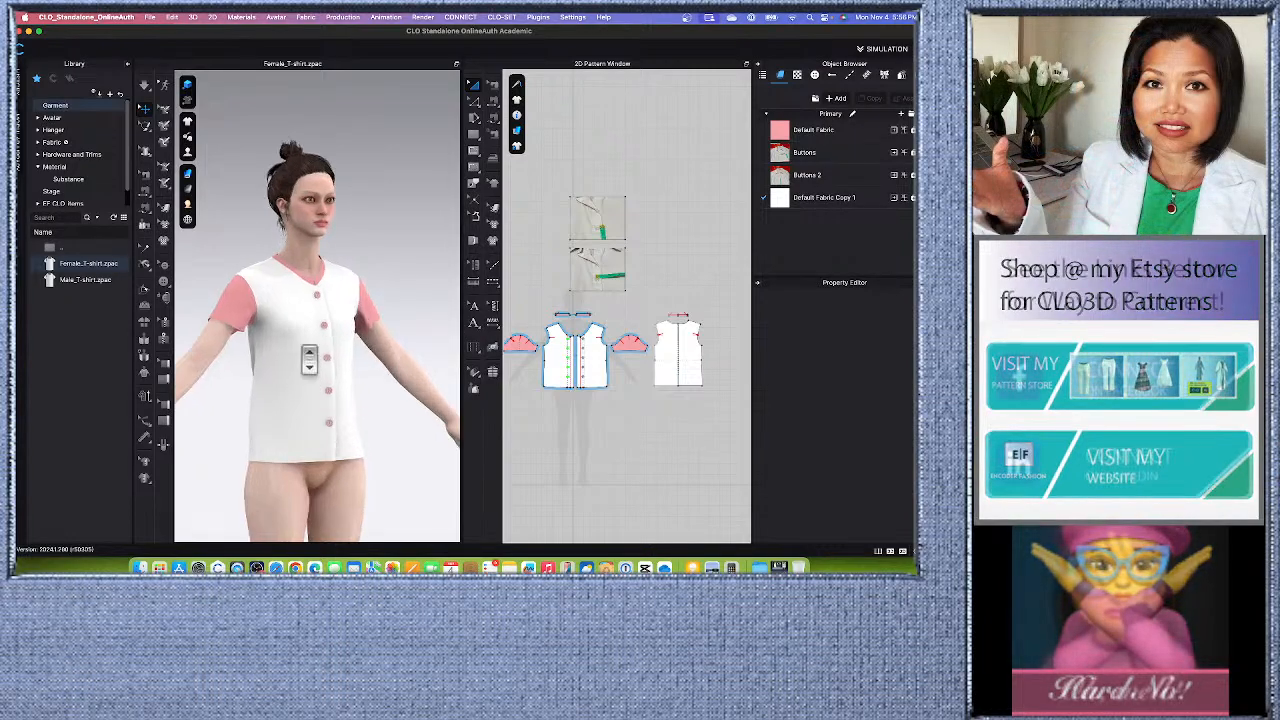
Step: Start a new project without saving the current T-shirt file
left_click(151, 19)
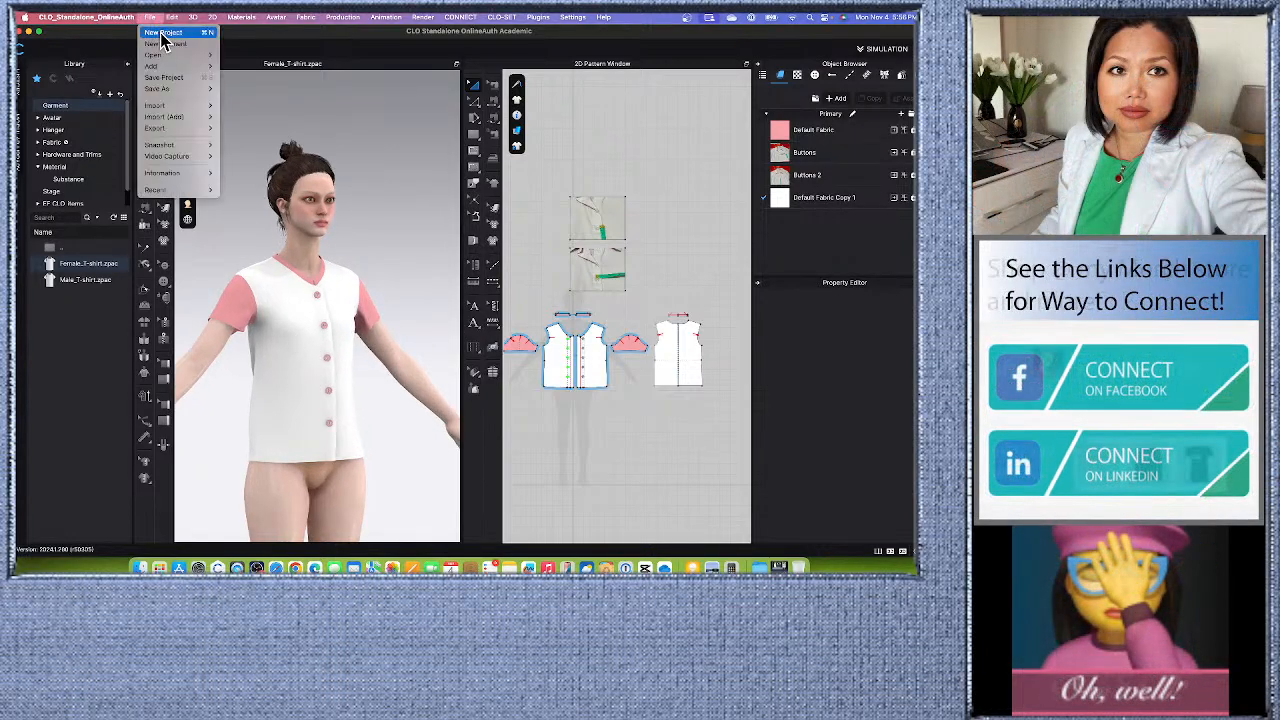
left_click(175, 34)
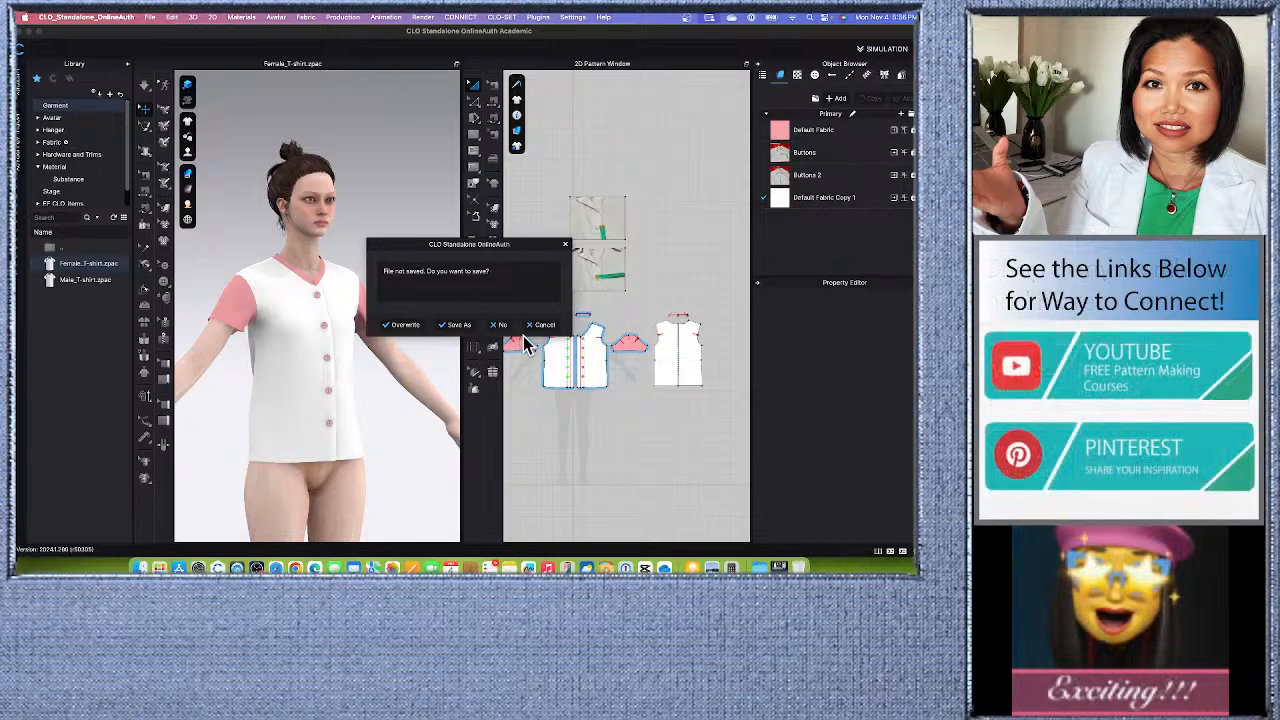
left_click(500, 326)
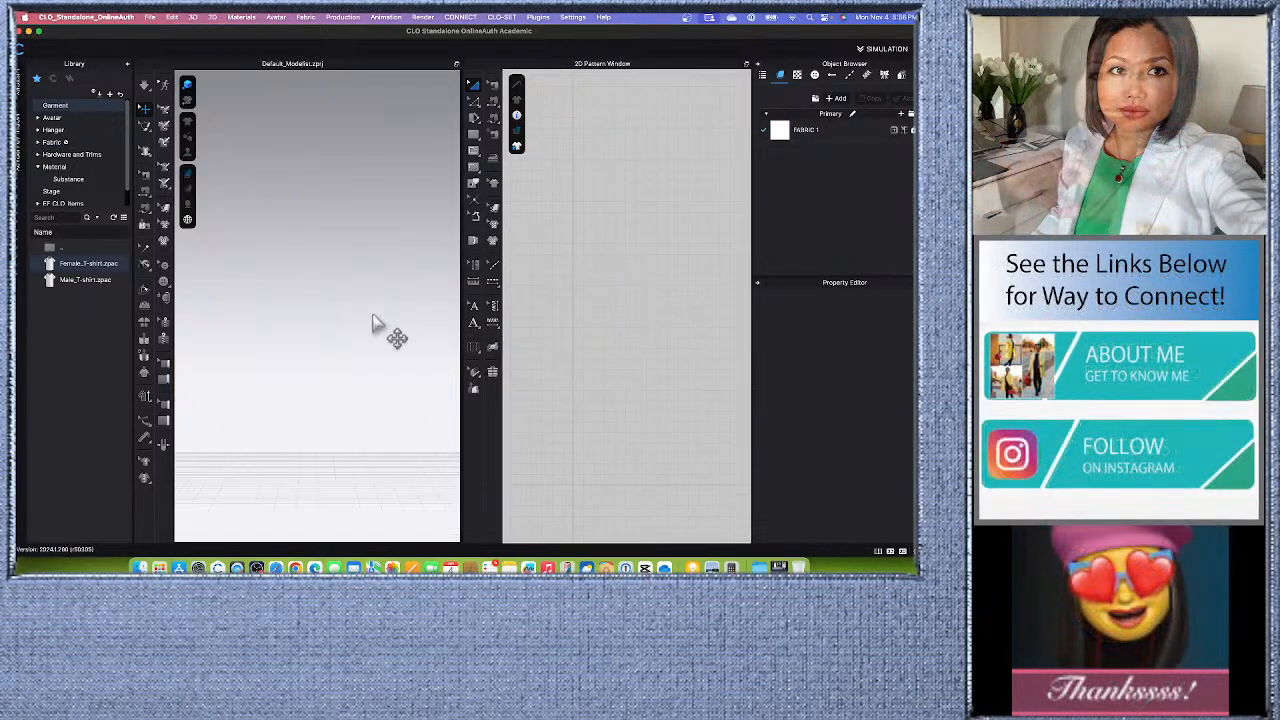
scroll(655, 263, "down", 5)
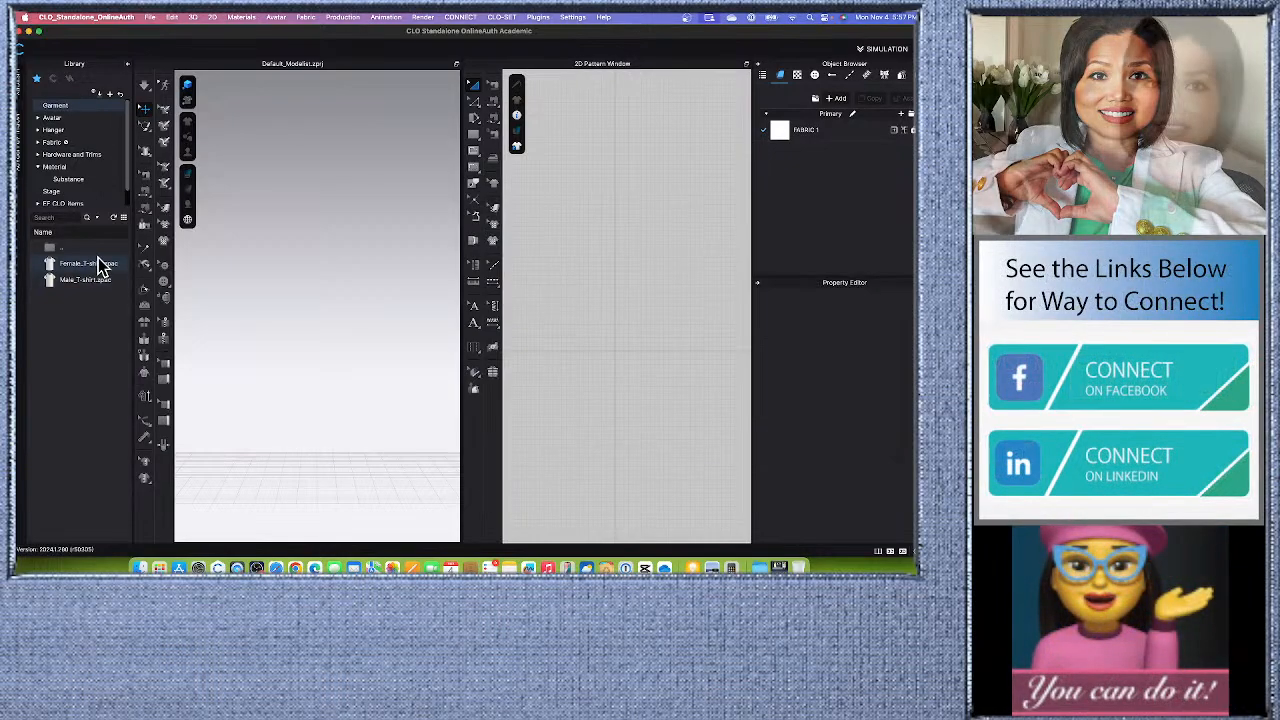
Step: Make the library's folder list taller and widen the whole library area
mouse_move(87, 268)
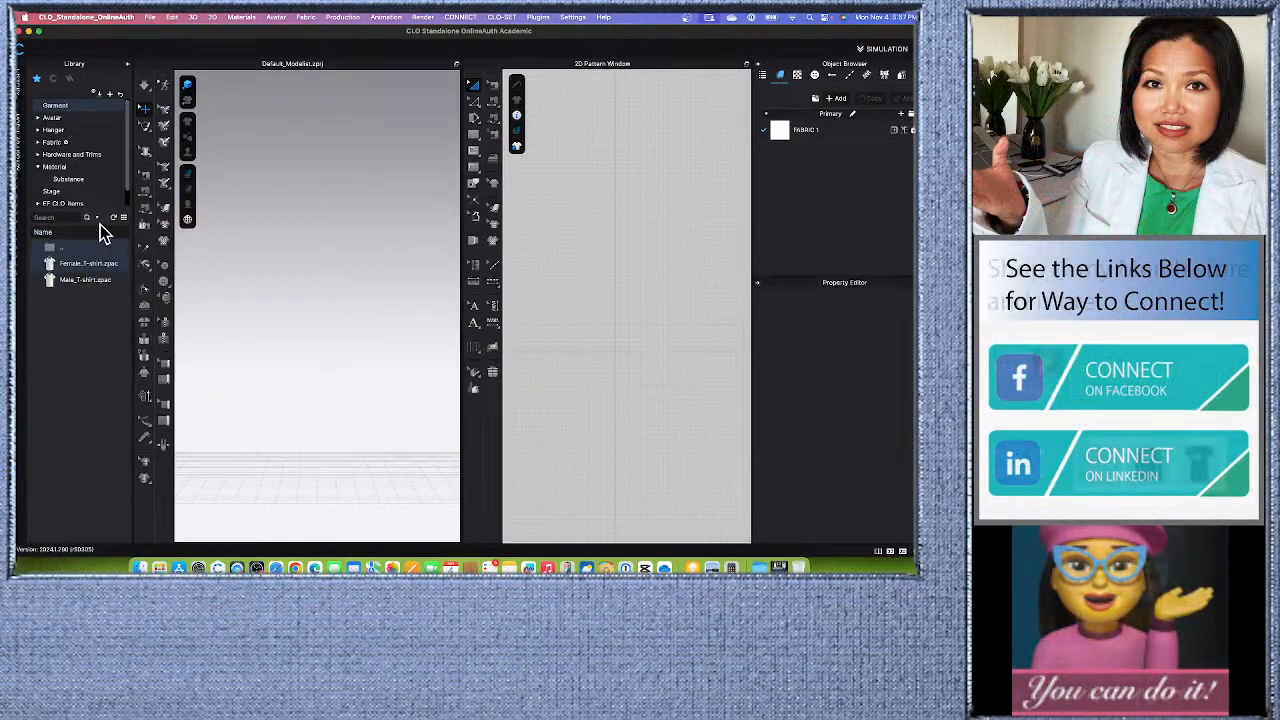
left_click_drag(102, 208, 100, 258)
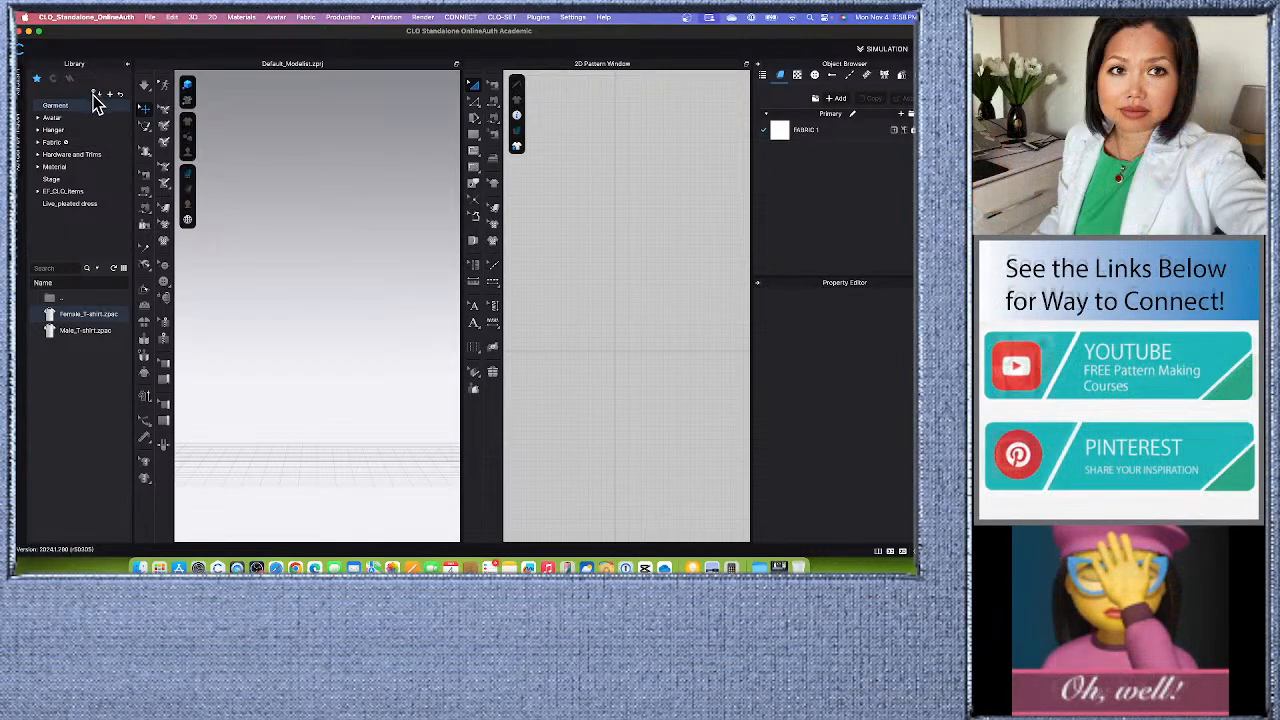
left_click_drag(131, 115, 145, 115)
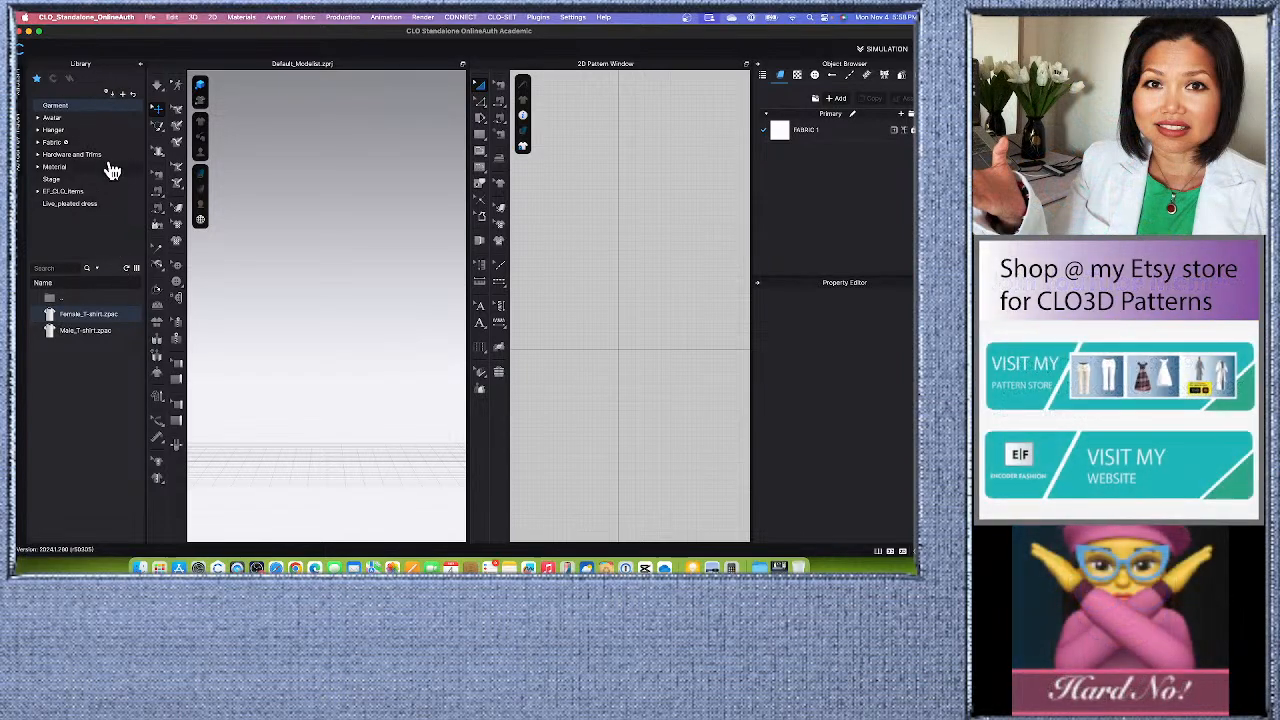
Step: Load the female avatar FV2.1_Mia.avt from the library's Avatar folder into the 3D window
left_click(84, 119)
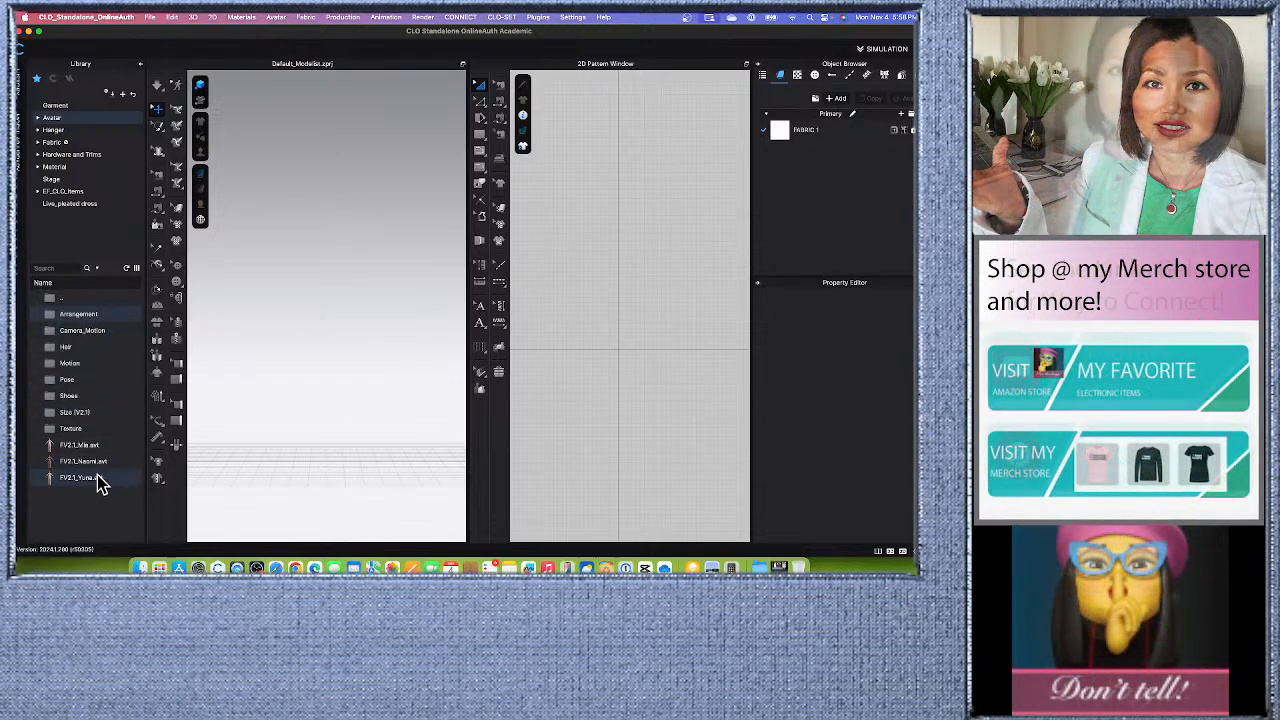
left_click(105, 452)
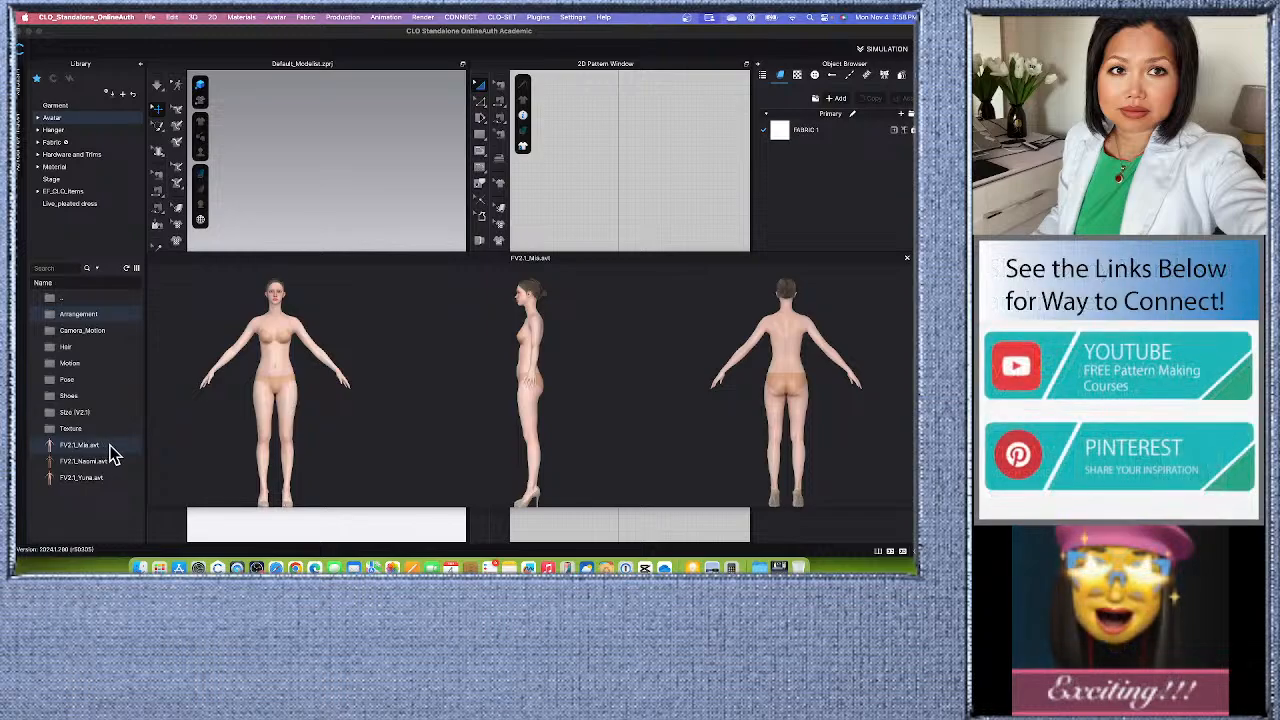
double_click(109, 445)
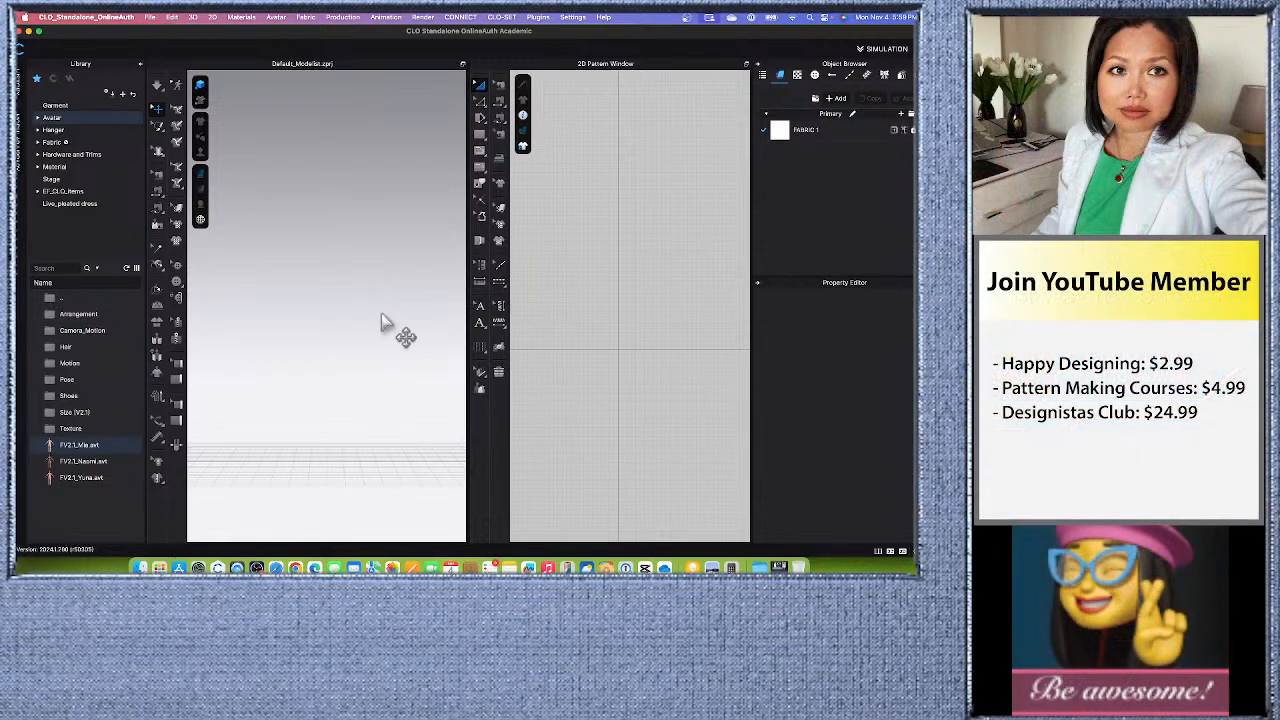
Step: Turn off Quality Render in the 3D window and examine the avatar's face and hair from both sides
scroll(383, 325, "up", 3)
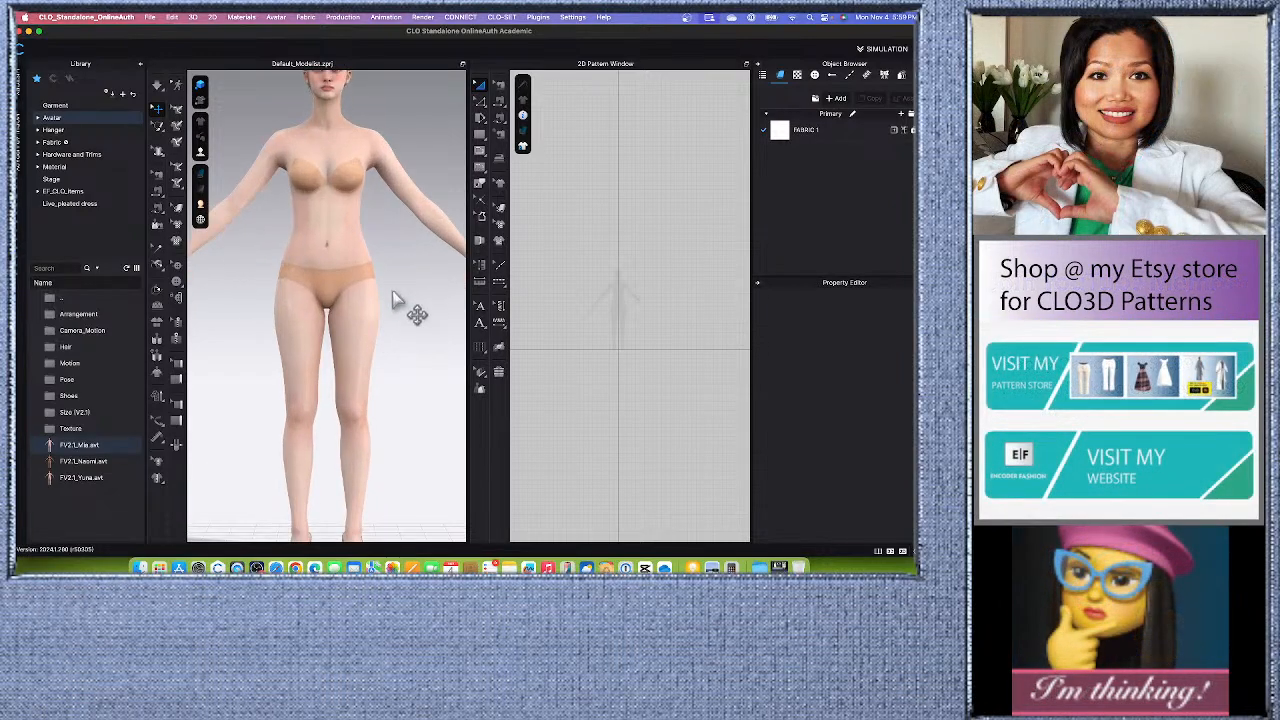
right_click_drag(395, 295, 370, 374)
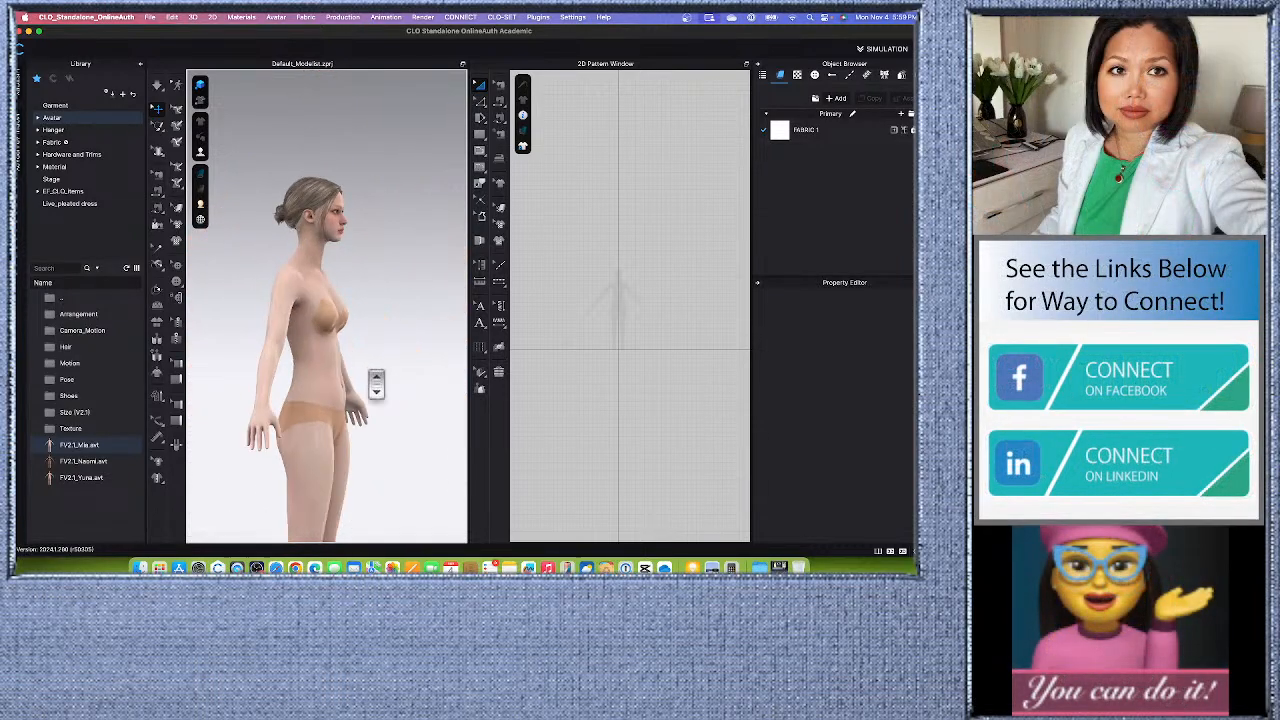
scroll(376, 384, "up", 3)
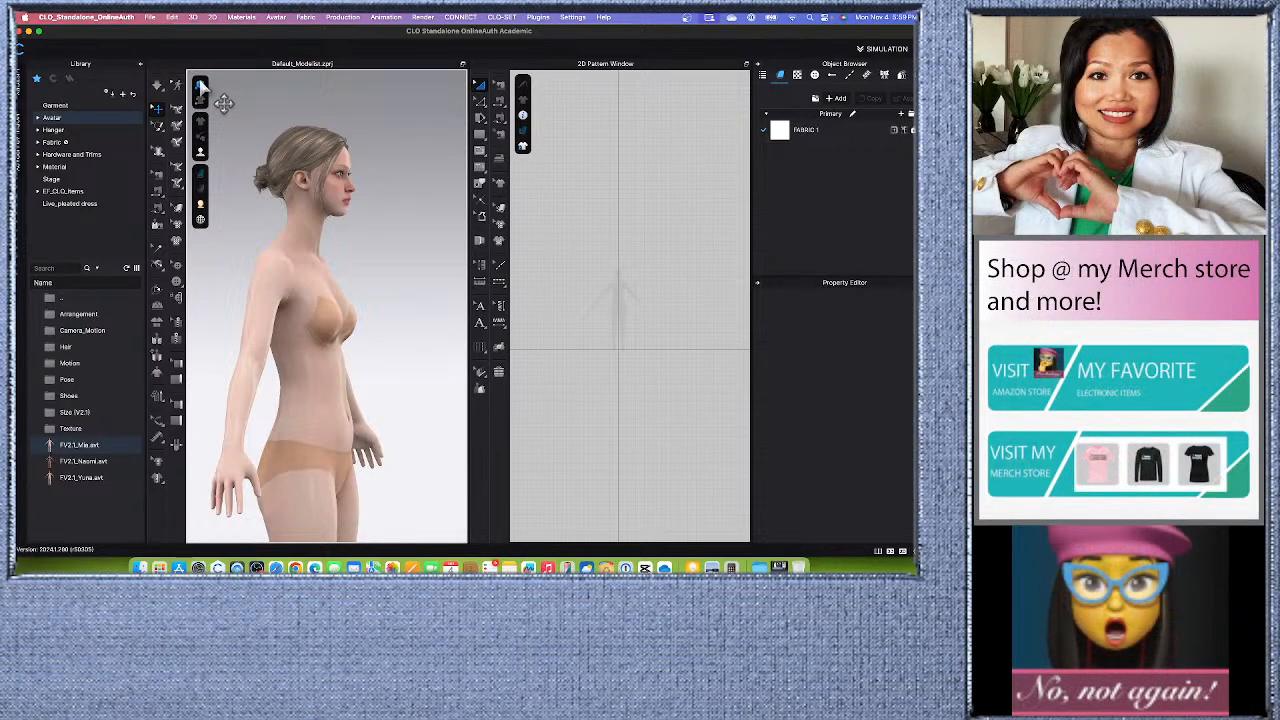
left_click(201, 87)
scroll(368, 285, "down", 3)
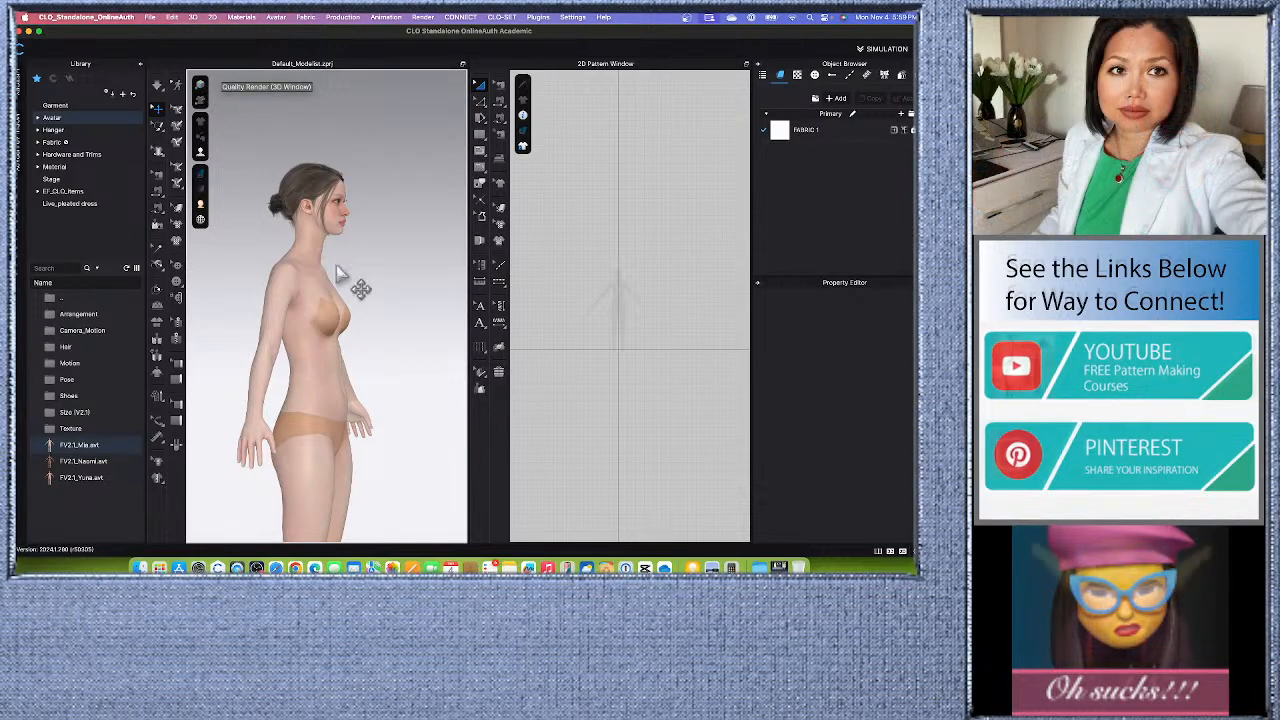
right_click_drag(427, 308, 322, 320)
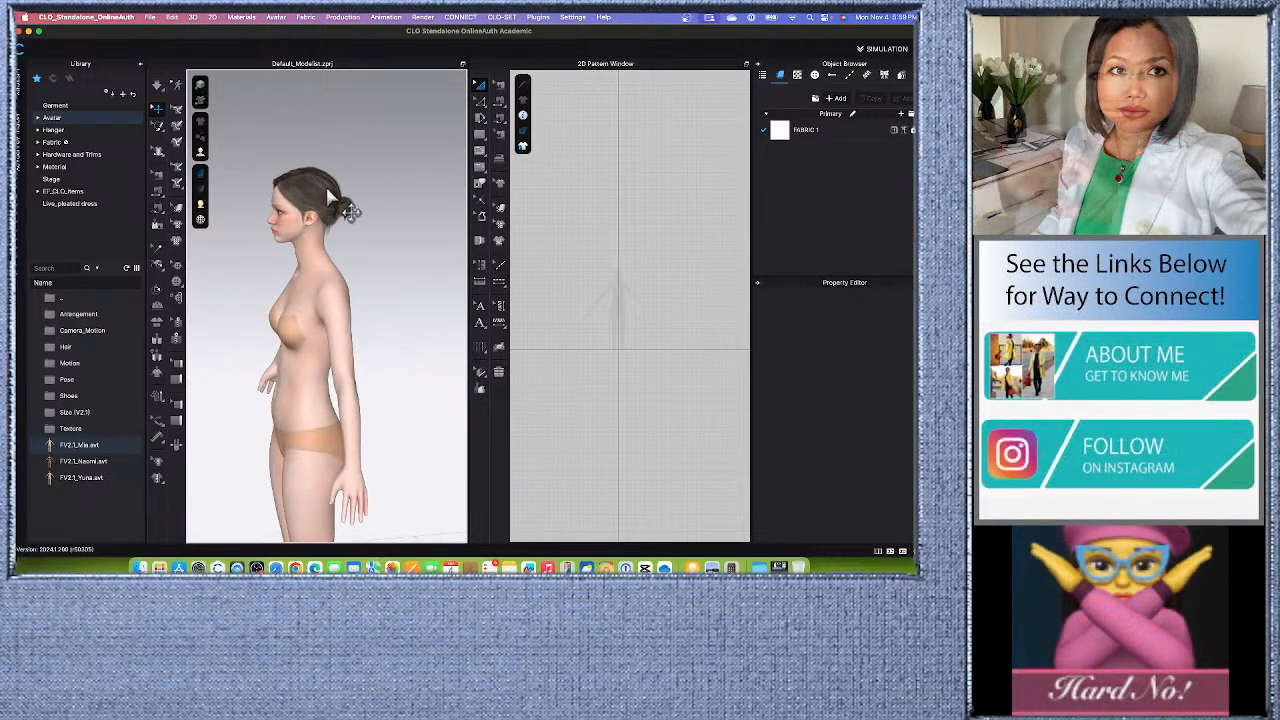
scroll(336, 191, "up", 4)
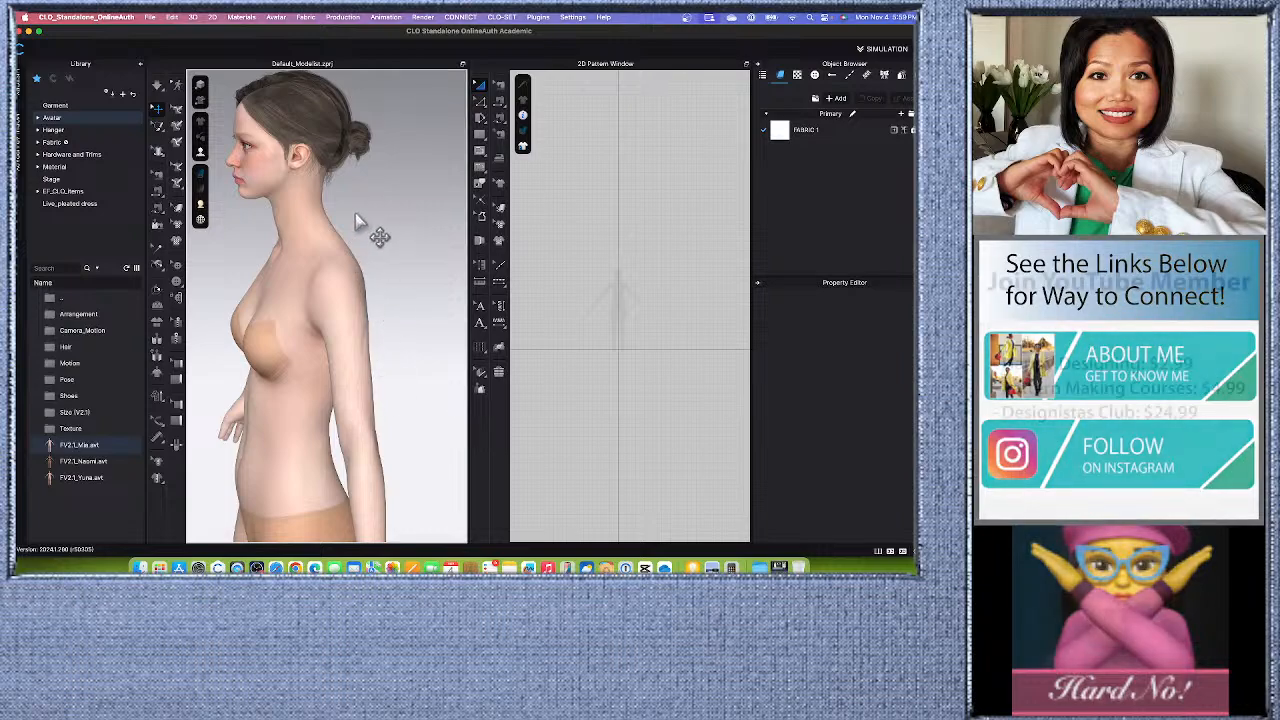
middle_click_drag(360, 188, 374, 350)
scroll(376, 362, "up", 5)
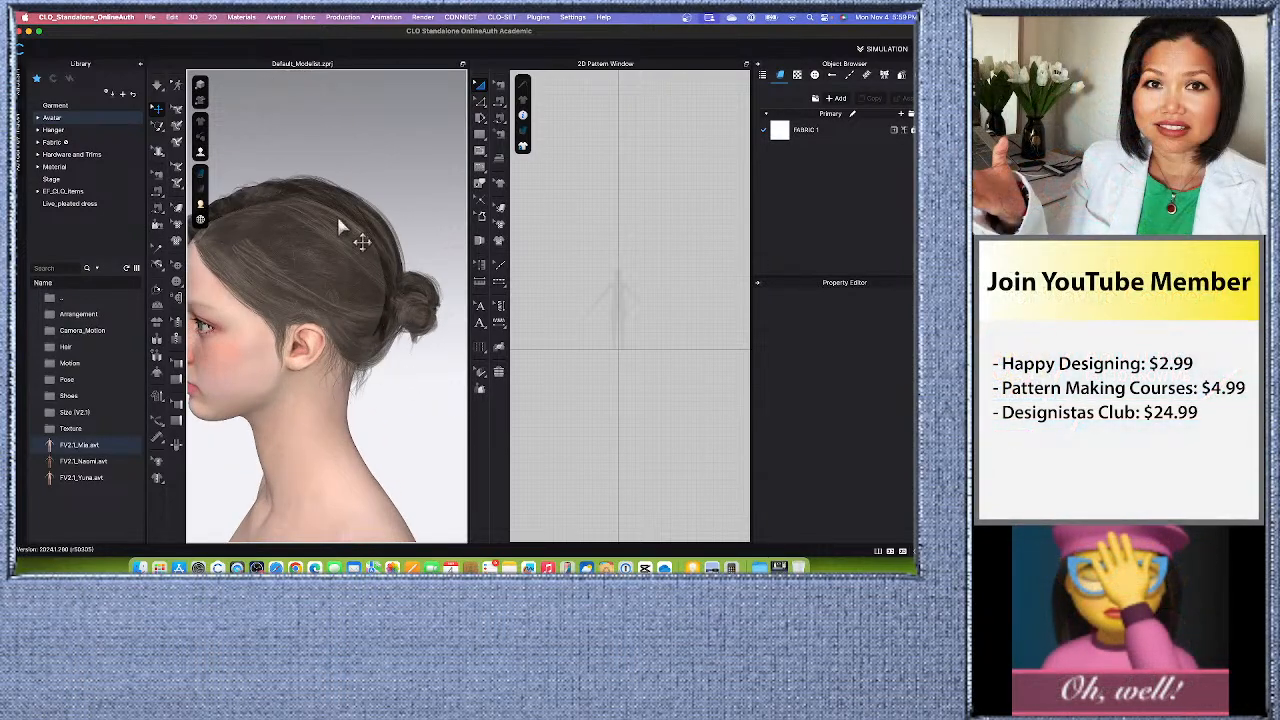
scroll(330, 275, "down", 3)
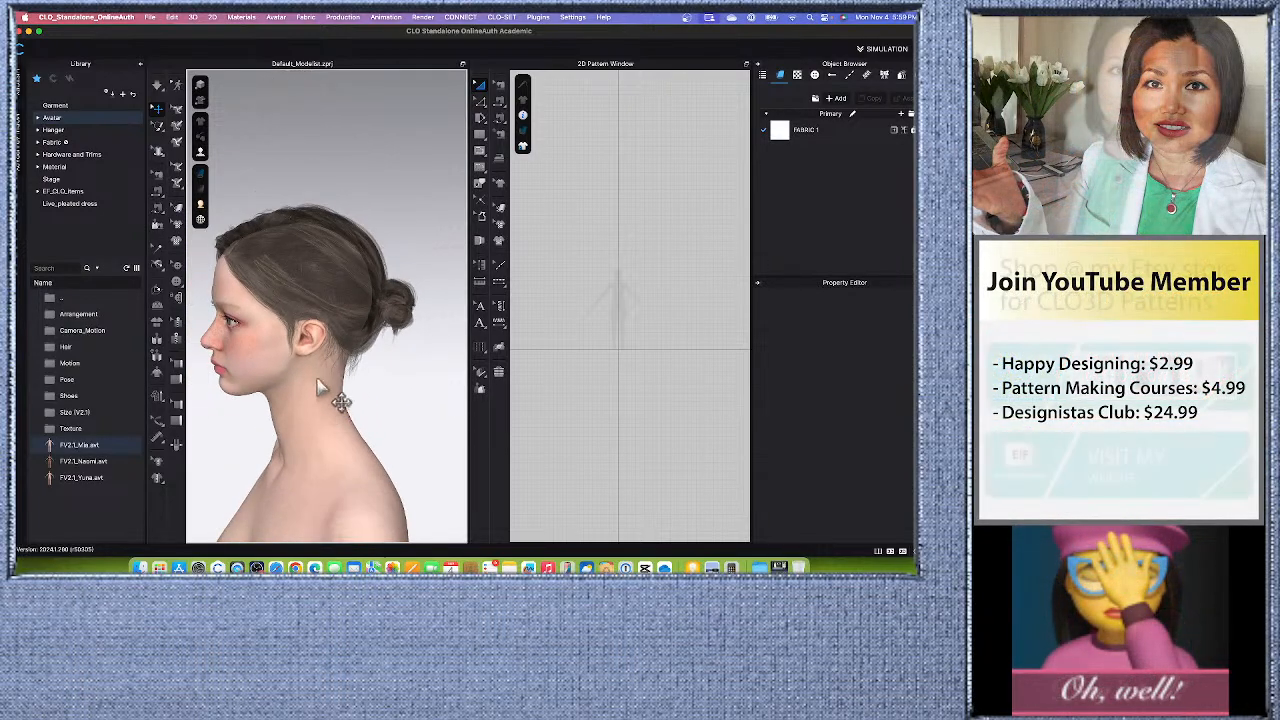
scroll(340, 338, "down", 2)
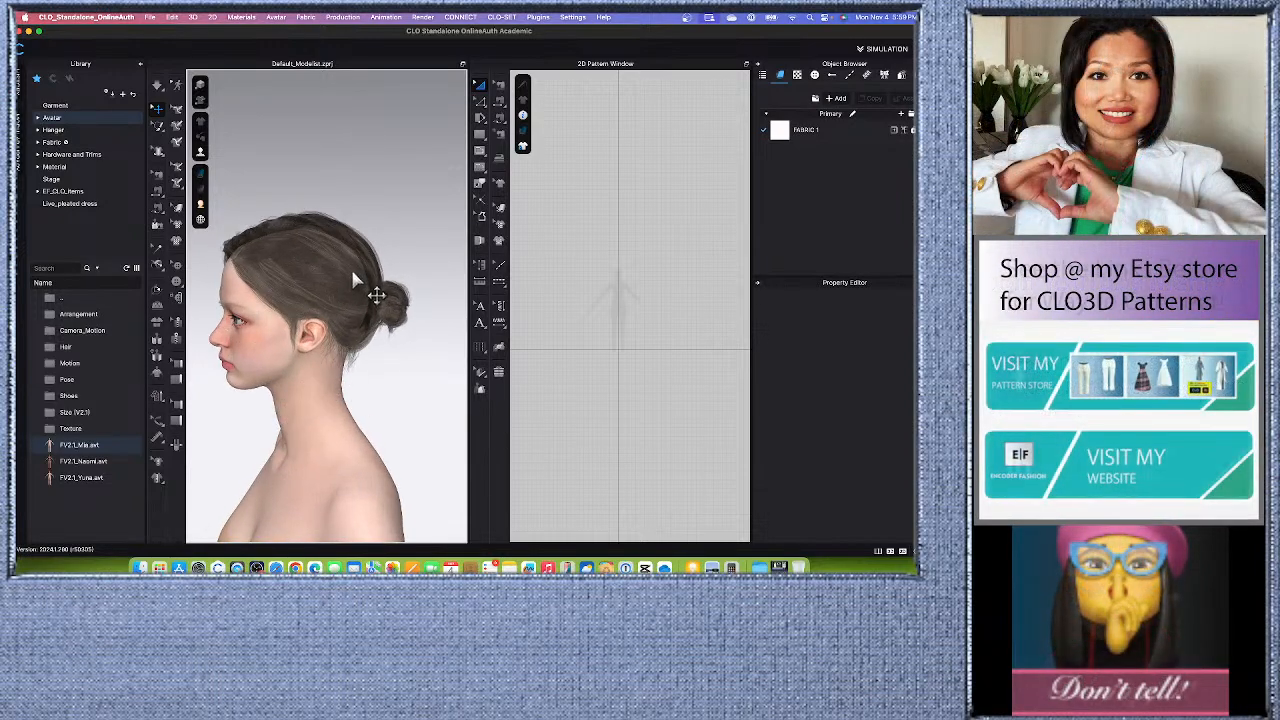
scroll(371, 286, "down", 1)
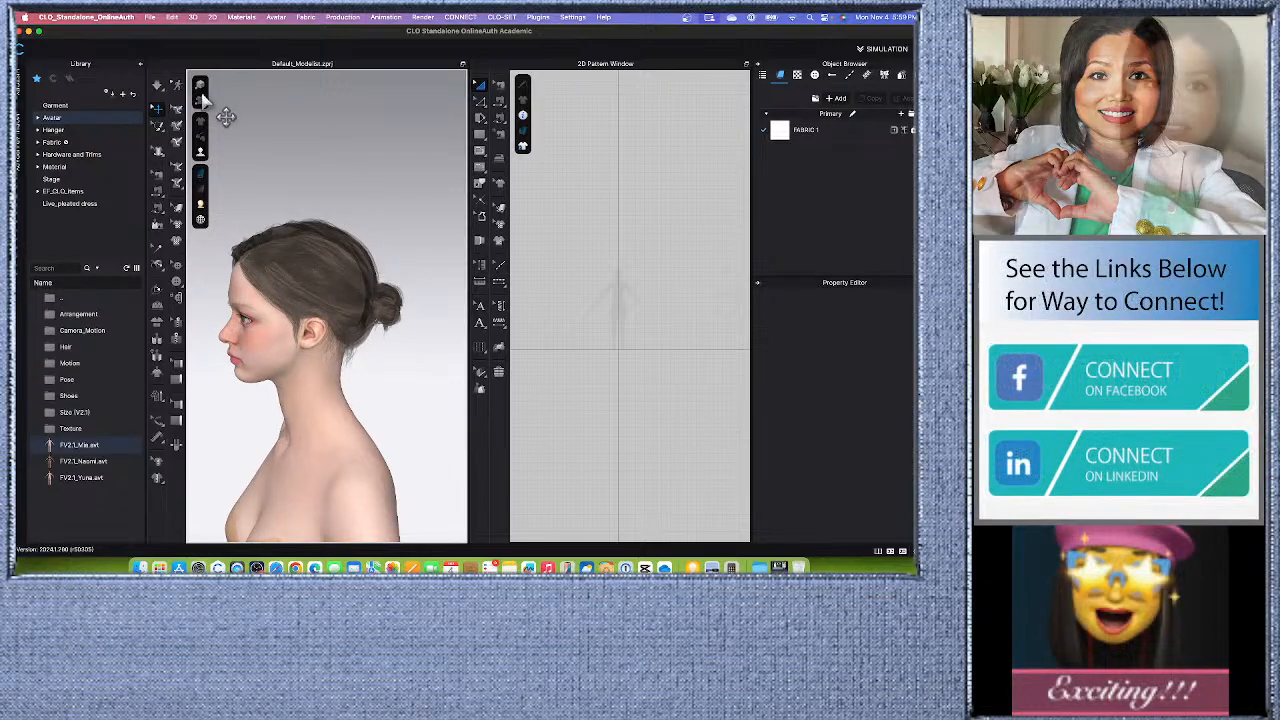
Step: Compare the avatar's hair and skin with Quality Render on and off, leaving Quality Render on
left_click(200, 88)
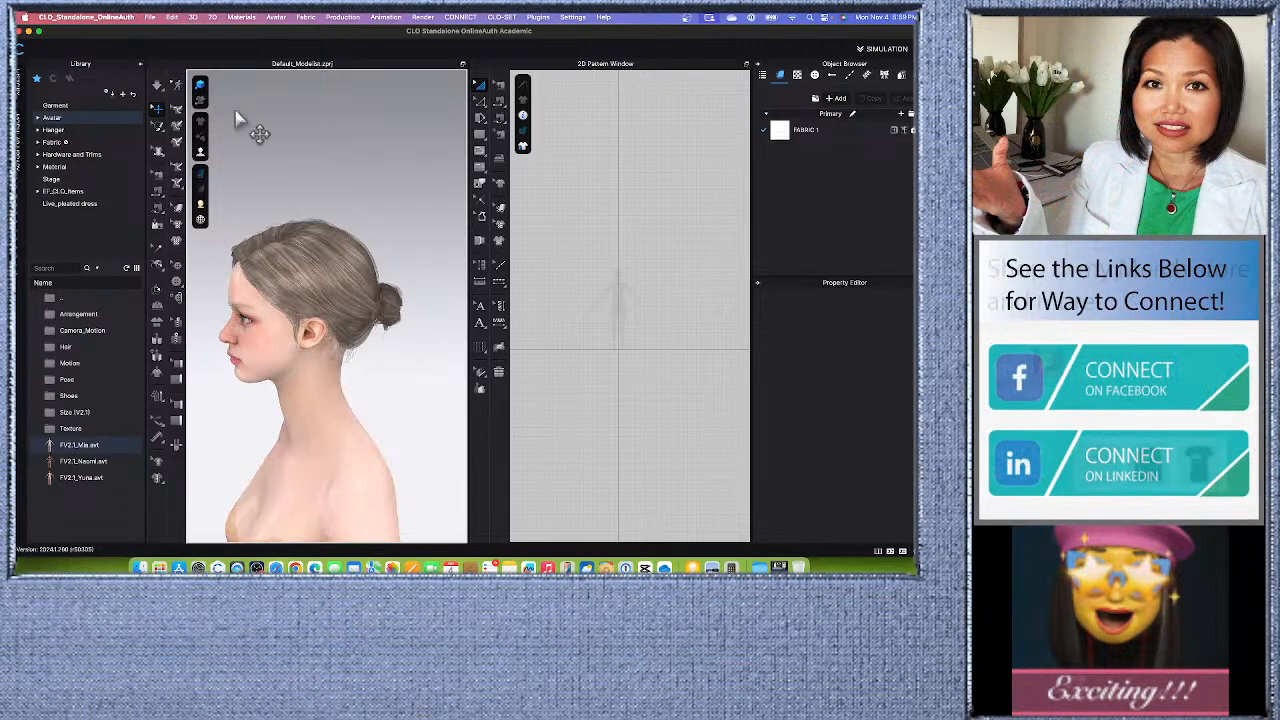
scroll(361, 405, "up", 2)
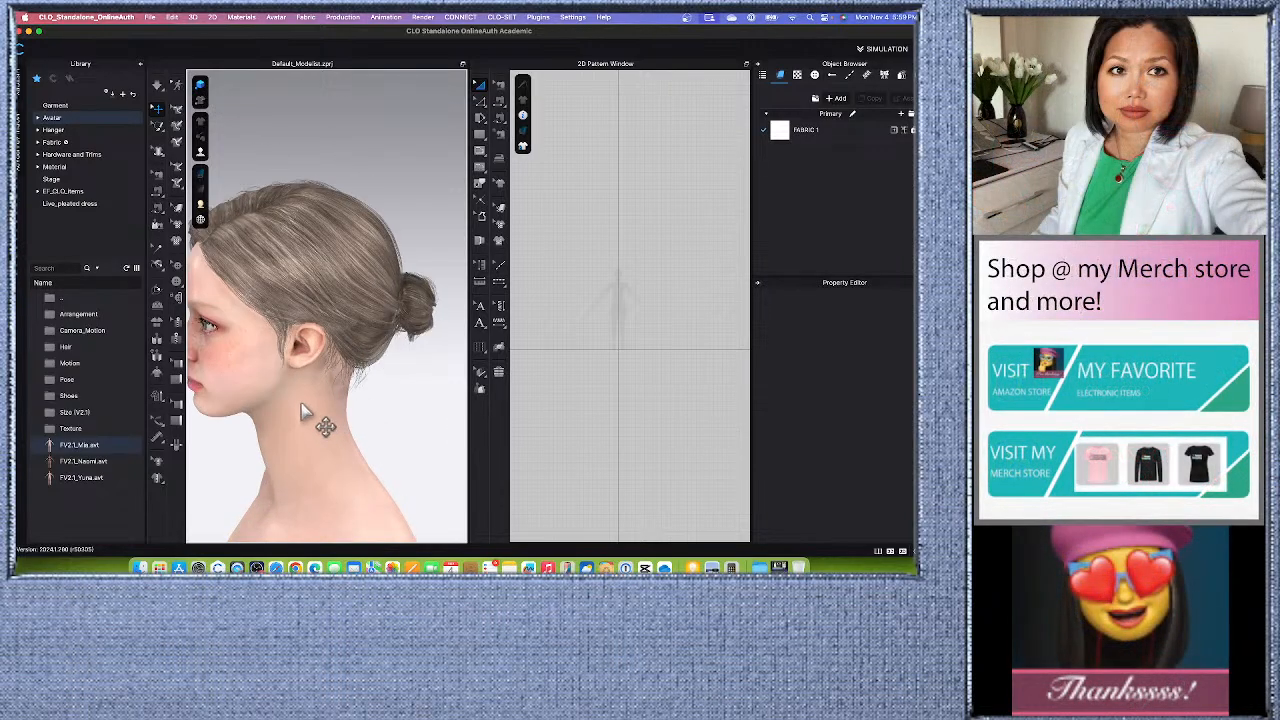
right_click_drag(304, 413, 406, 354)
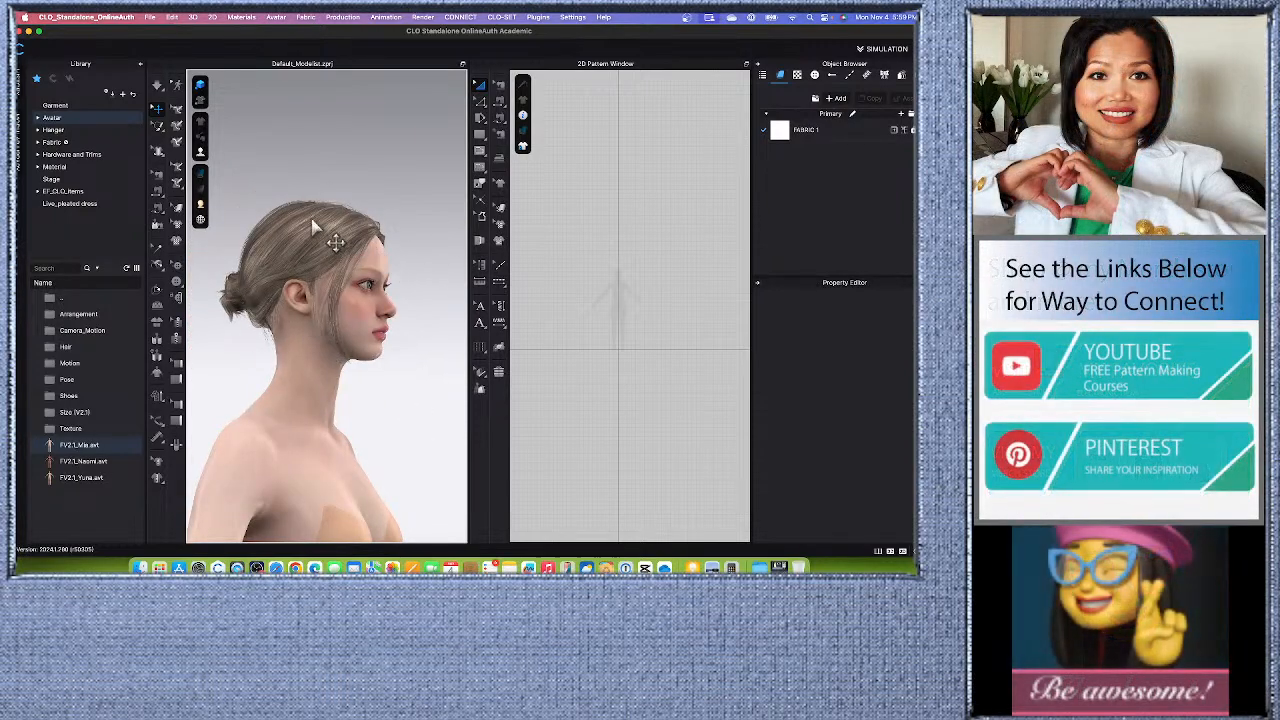
scroll(328, 220, "up", 2)
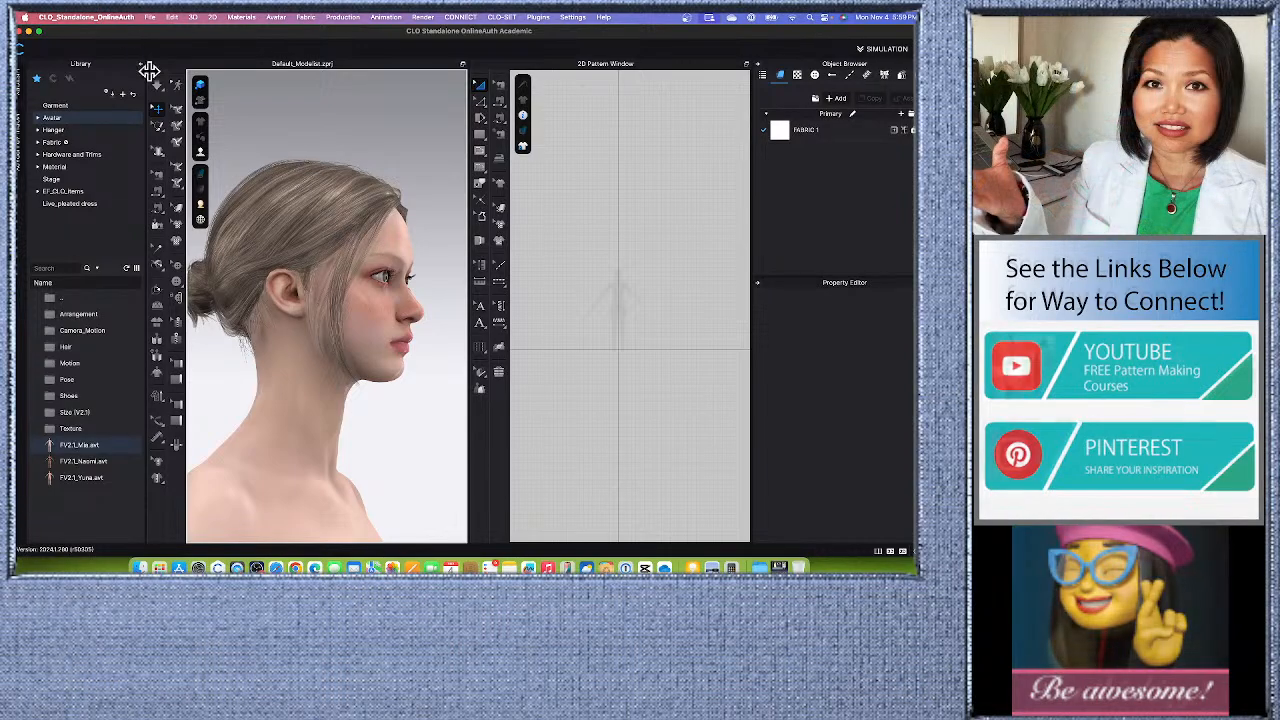
left_click(203, 88)
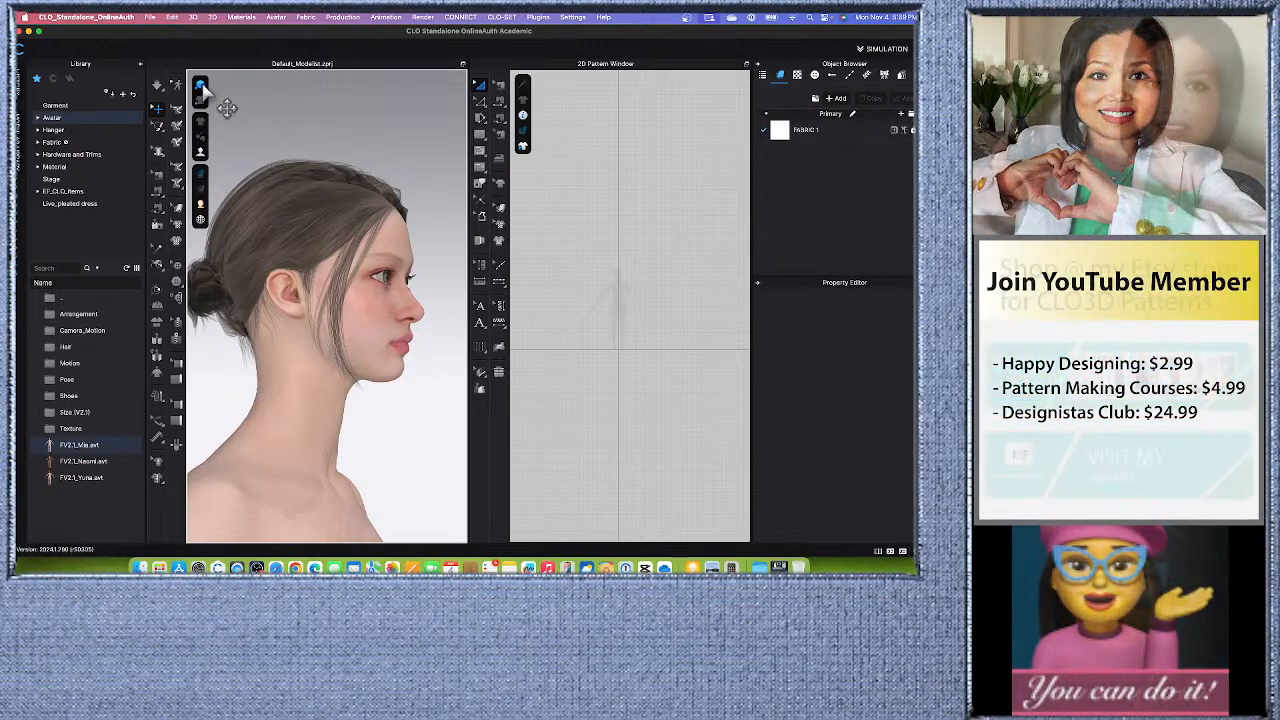
left_click(201, 87)
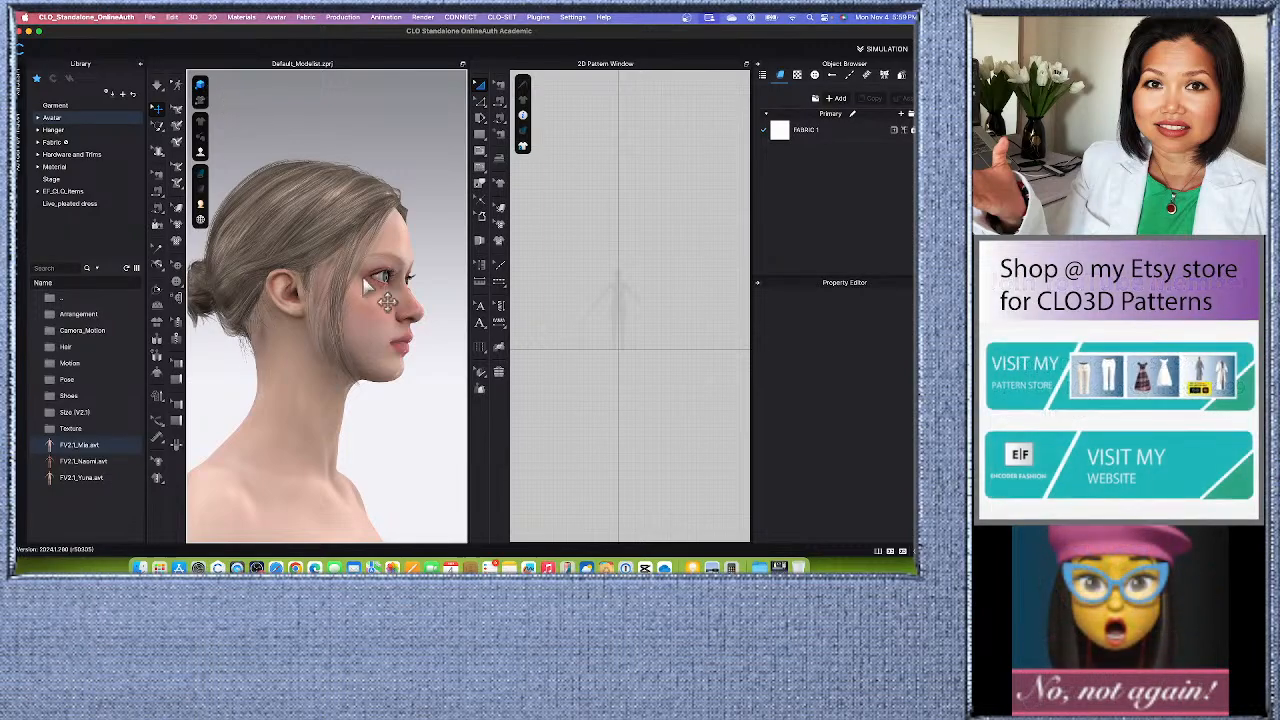
Step: Examine the quality-rendered avatar's head up close and its body from an angle, finishing on a full front view
scroll(389, 290, "up", 5)
scroll(391, 335, "down", 5)
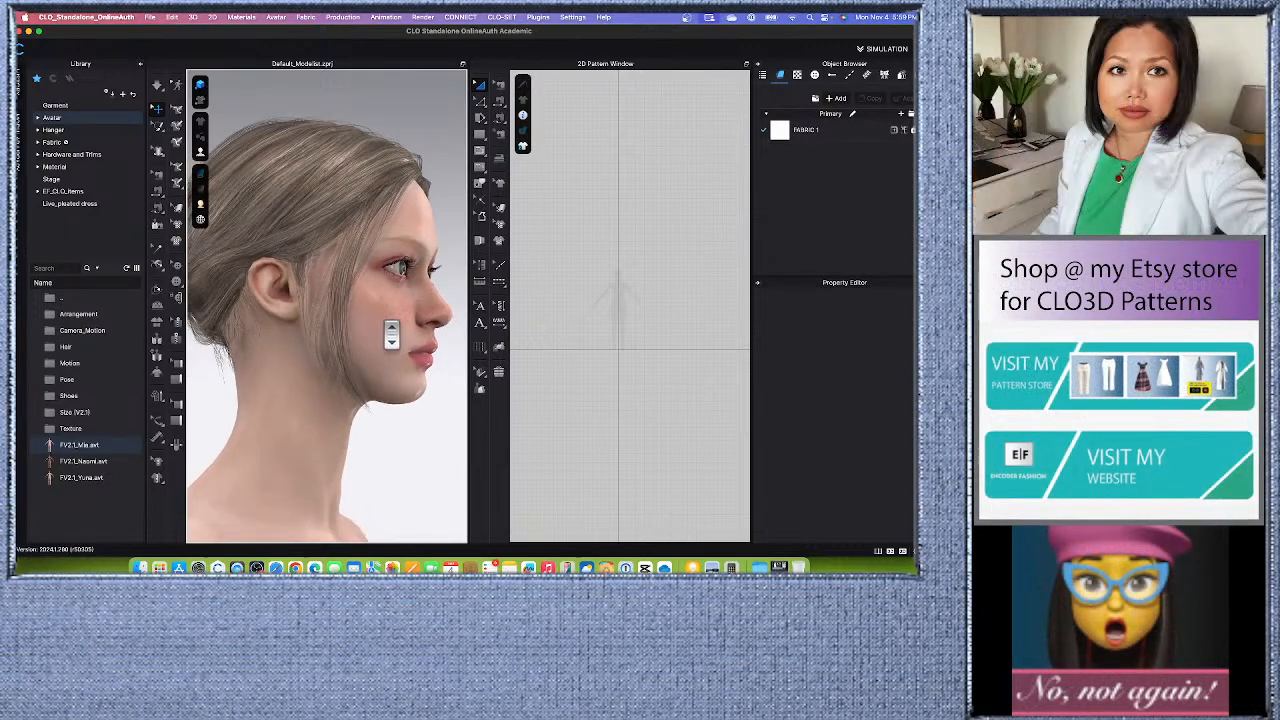
right_click_drag(397, 326, 370, 328)
right_click_drag(371, 262, 318, 256)
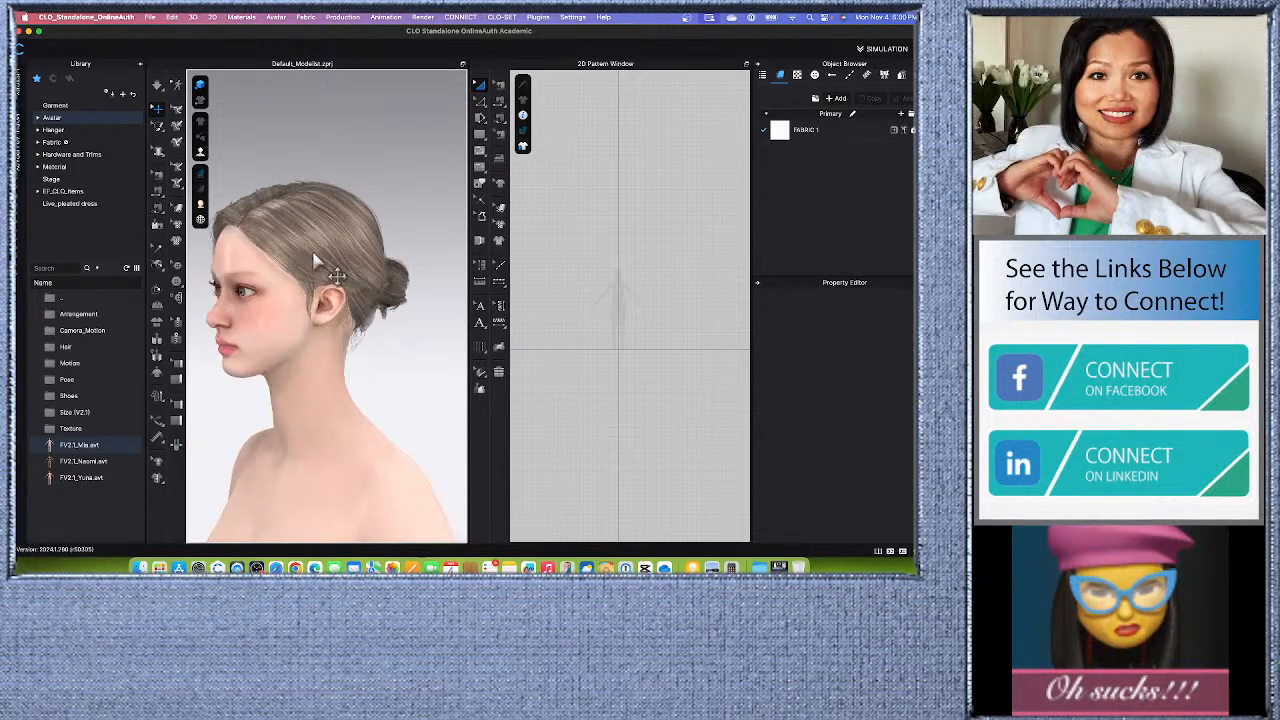
scroll(319, 257, "up", 3)
scroll(322, 256, "down", 5)
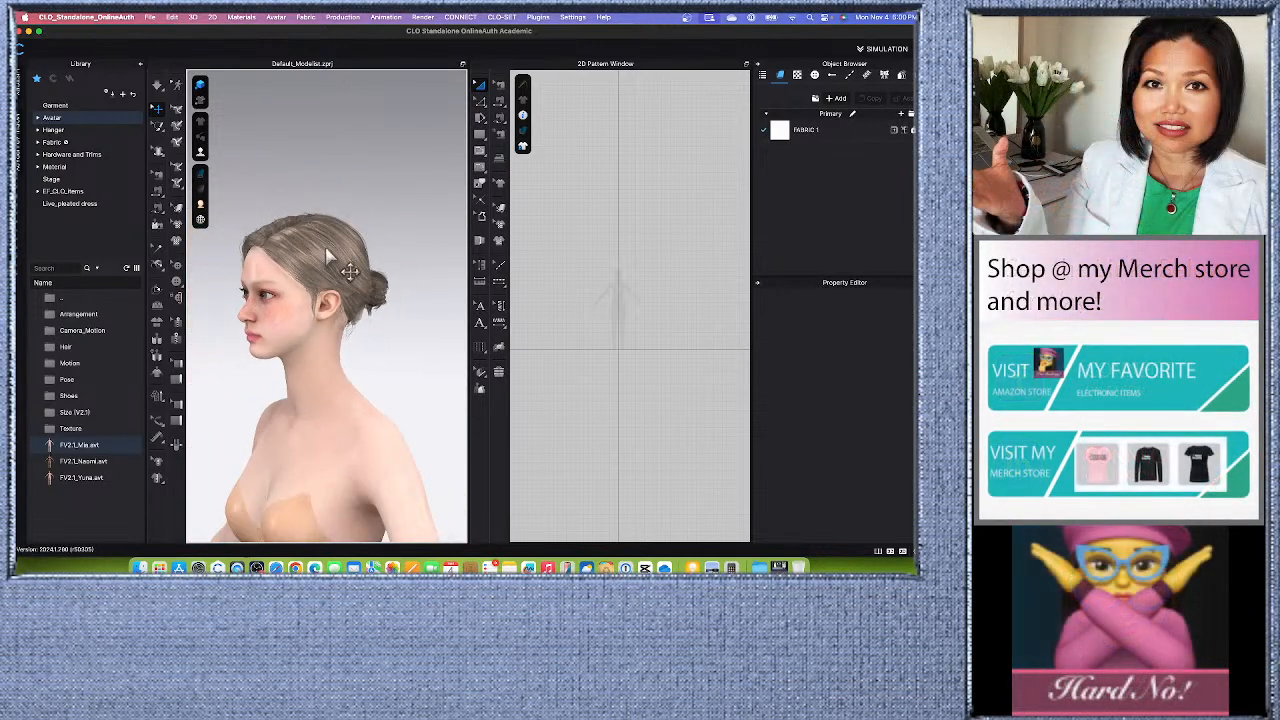
scroll(341, 250, "down", 5)
scroll(348, 268, "down", 3)
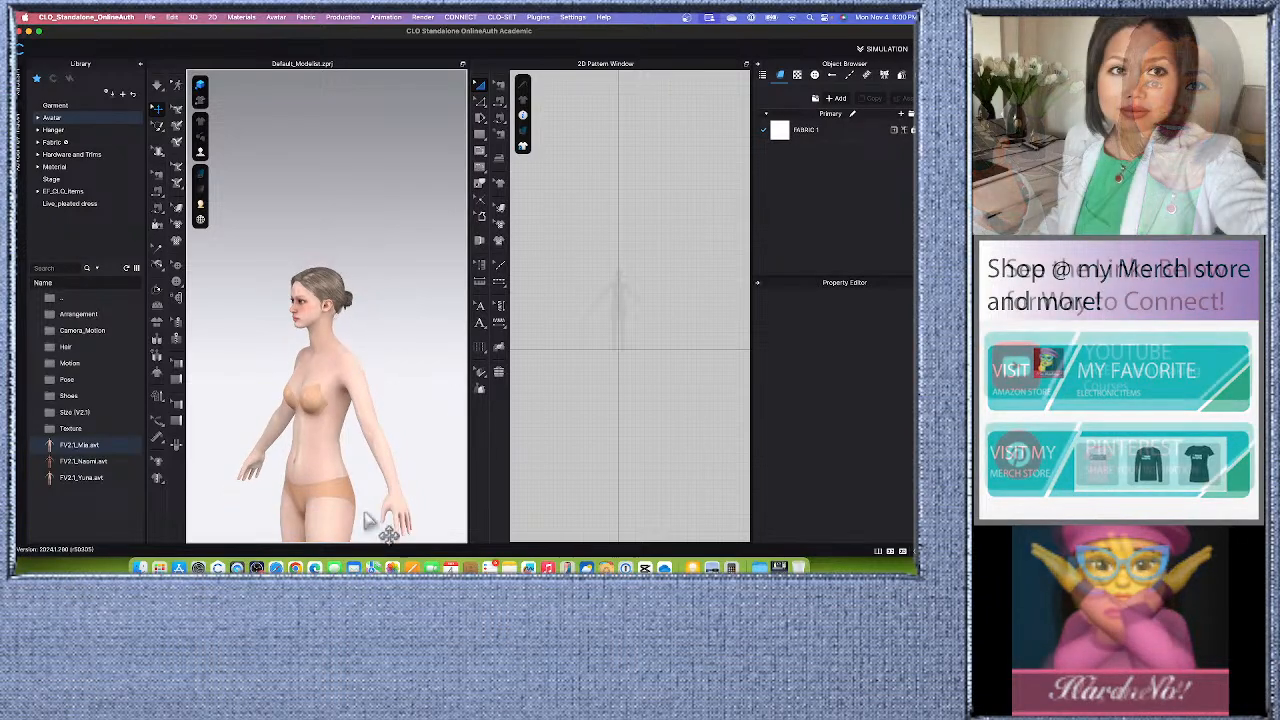
scroll(378, 460, "down", 3)
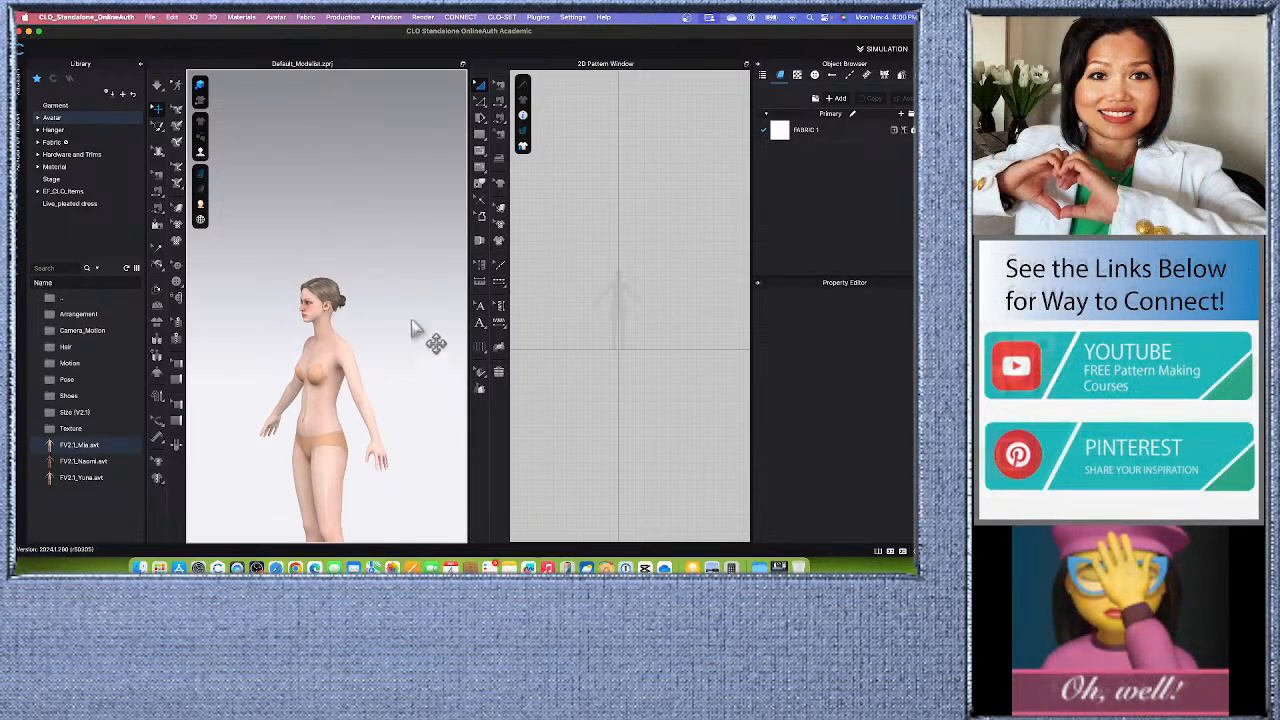
scroll(373, 454, "up", 2)
scroll(386, 329, "down", 5)
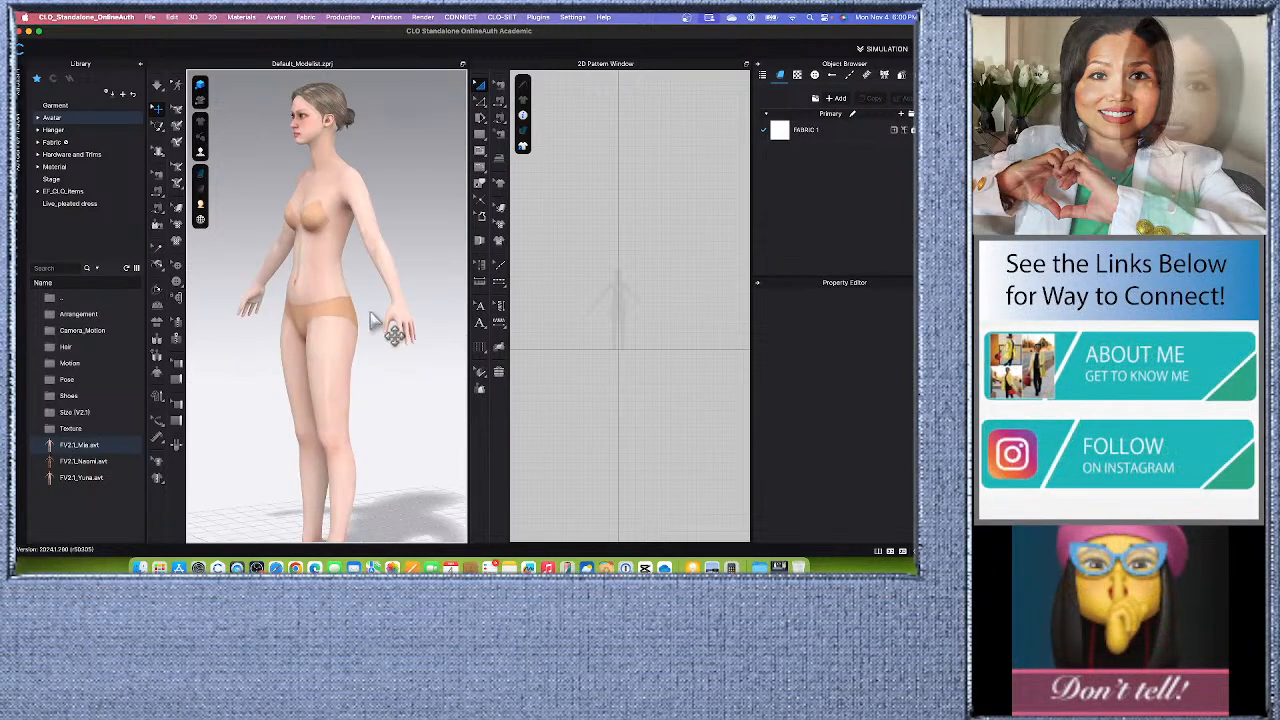
key("2")
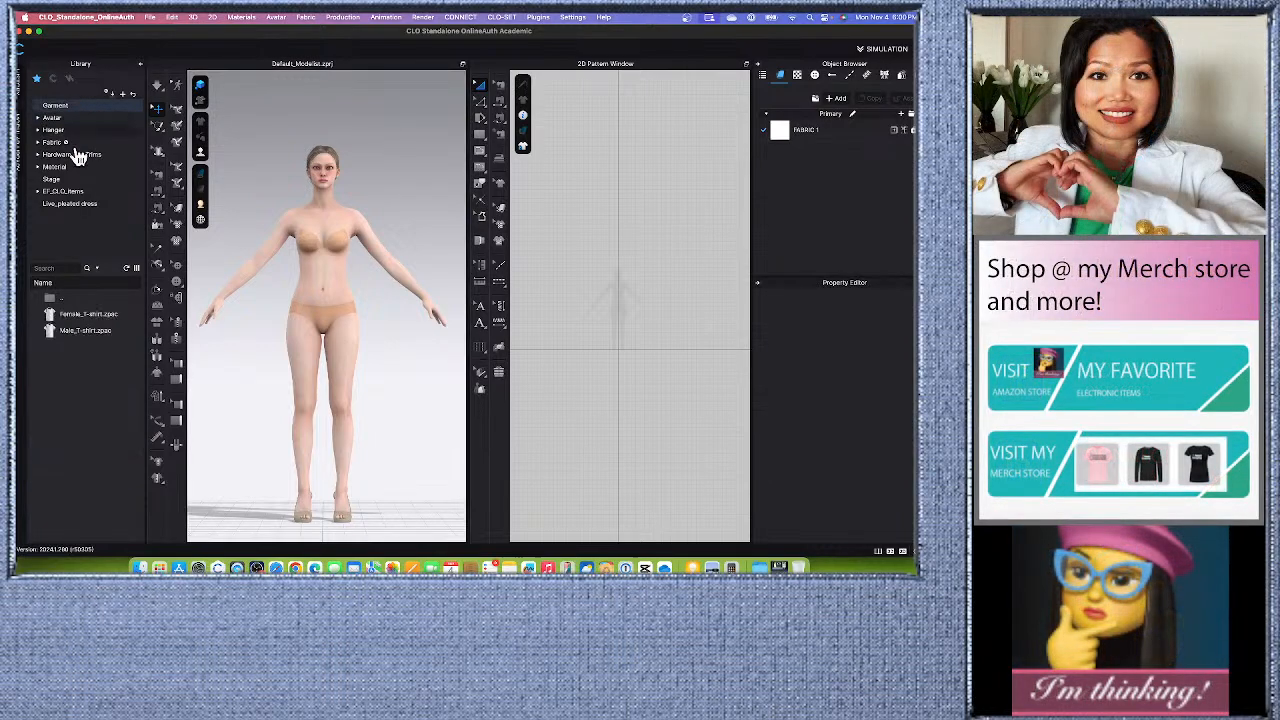
Step: Open Female_T-shirt.zpac from the library's Garment folder, maintaining the current avatar's size and pose
left_click(94, 316)
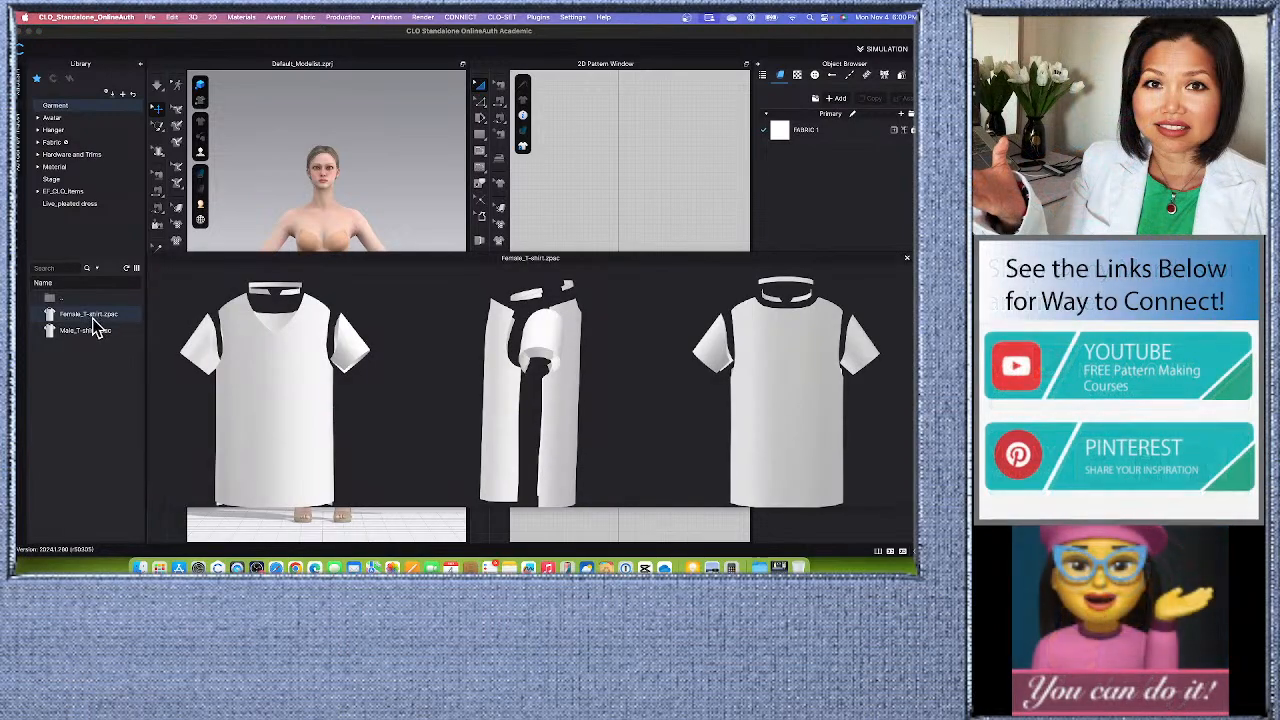
double_click(92, 319)
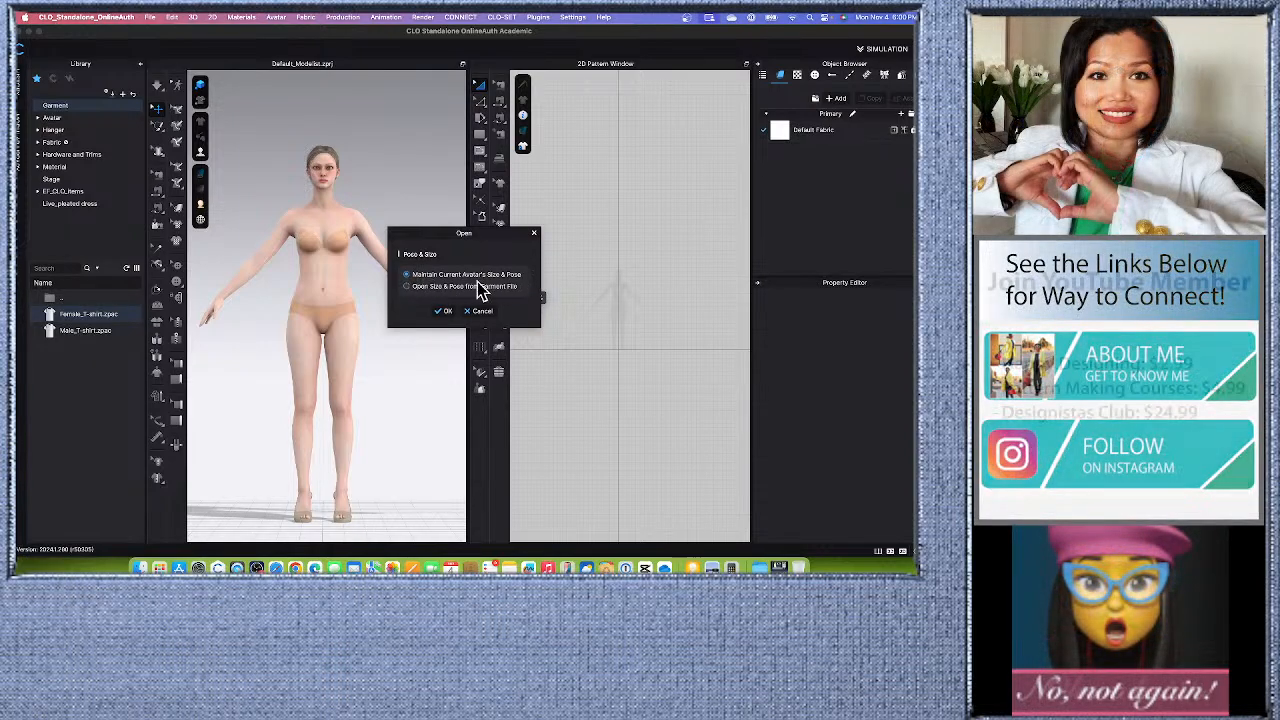
left_click(443, 311)
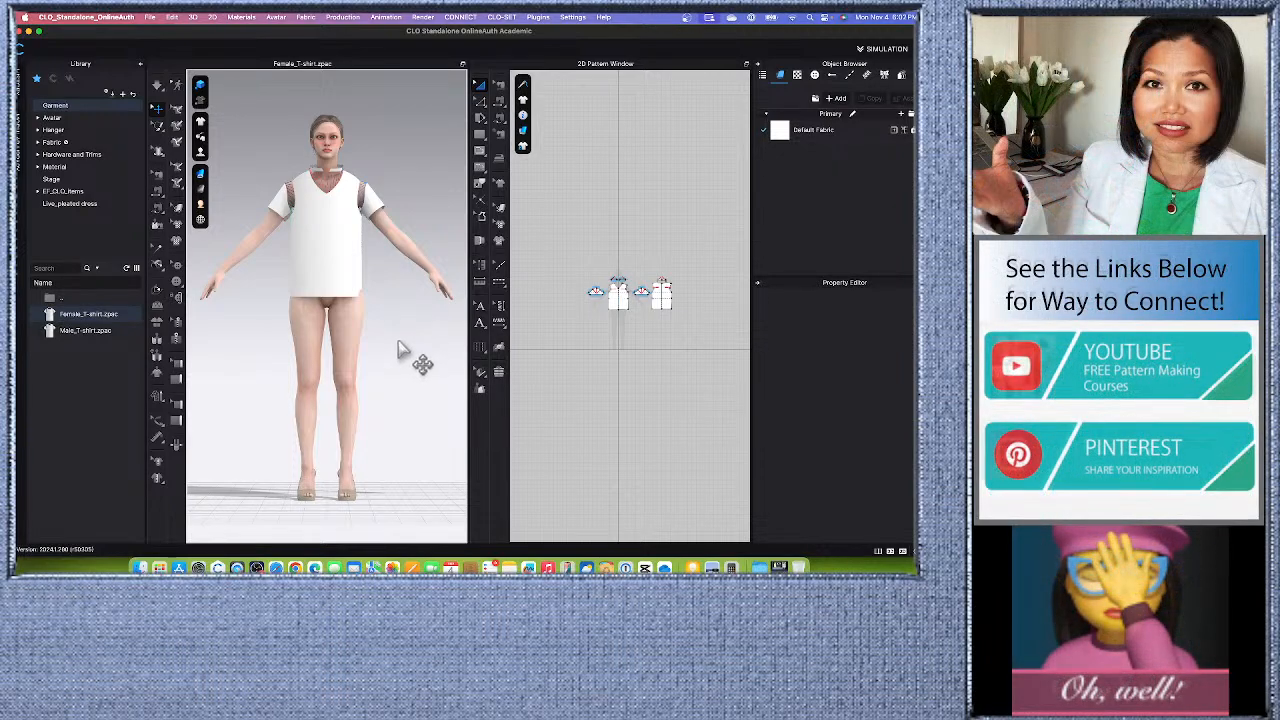
Step: Simulate the garment so the T-shirt pieces sew together and drape on the avatar
scroll(392, 322, "up", 1)
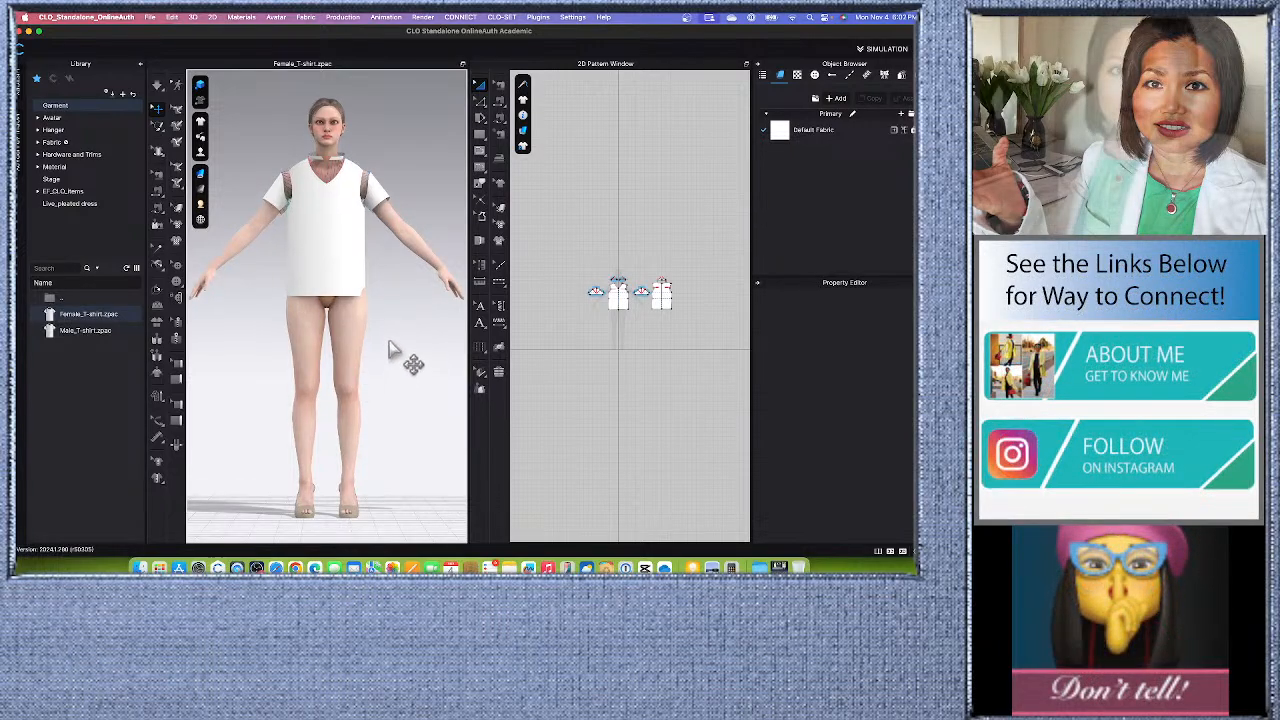
middle_click_drag(389, 342, 385, 367)
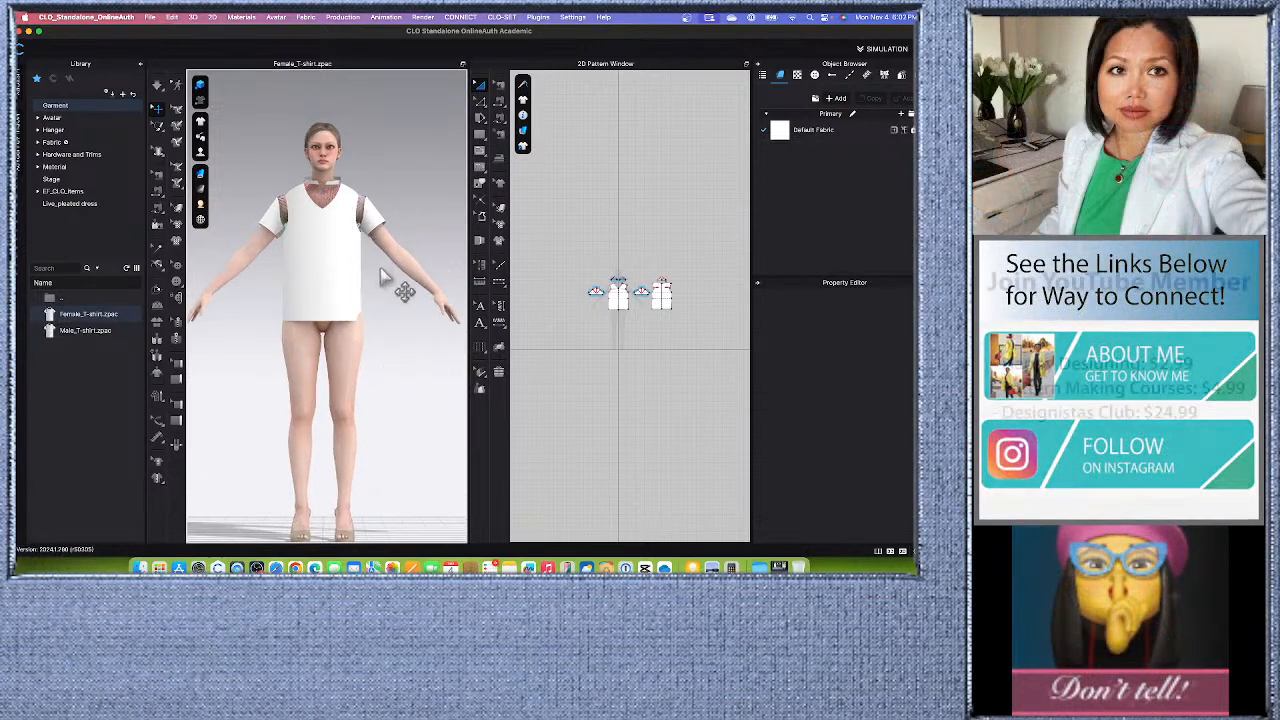
scroll(380, 262, "down", 1)
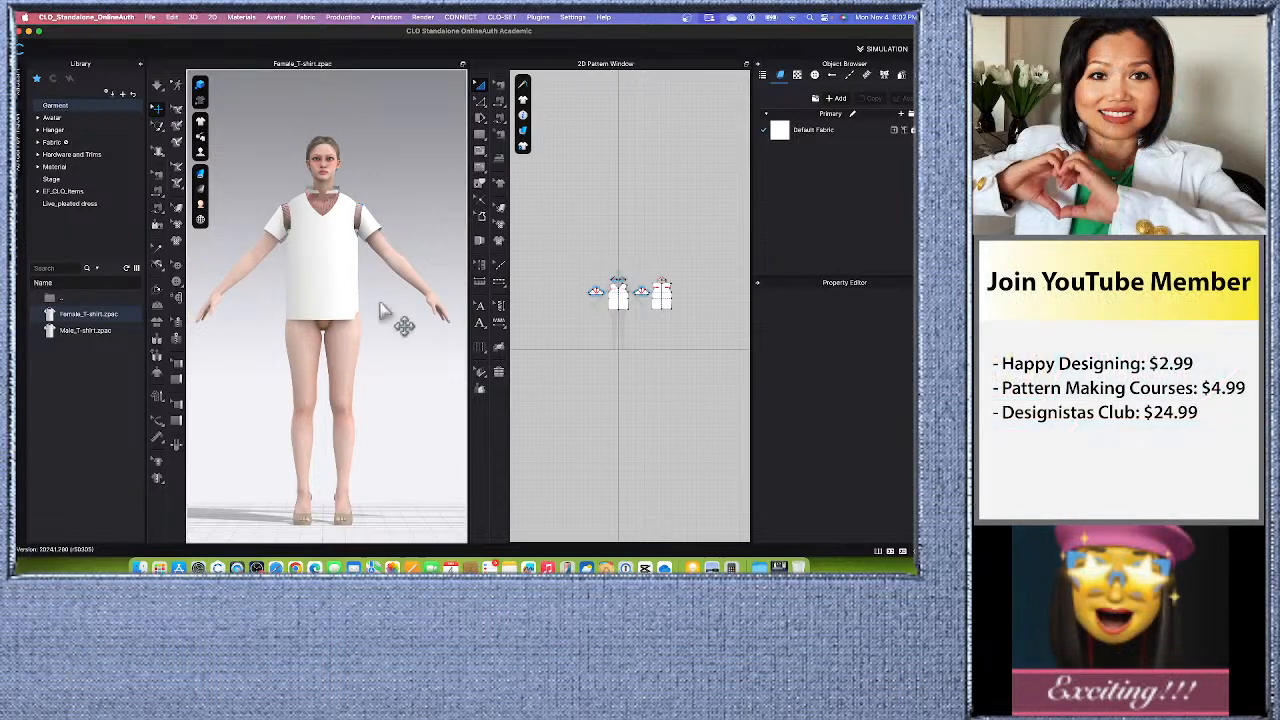
middle_click_drag(385, 425, 389, 413)
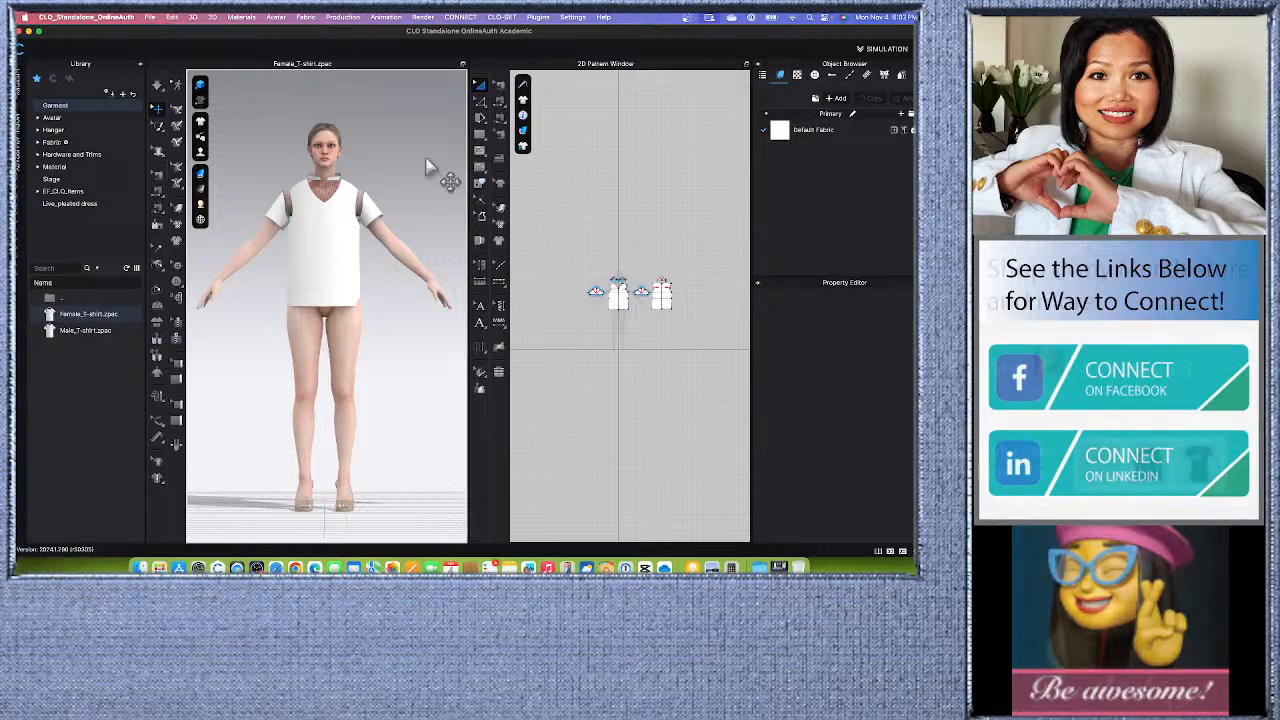
left_click(157, 378)
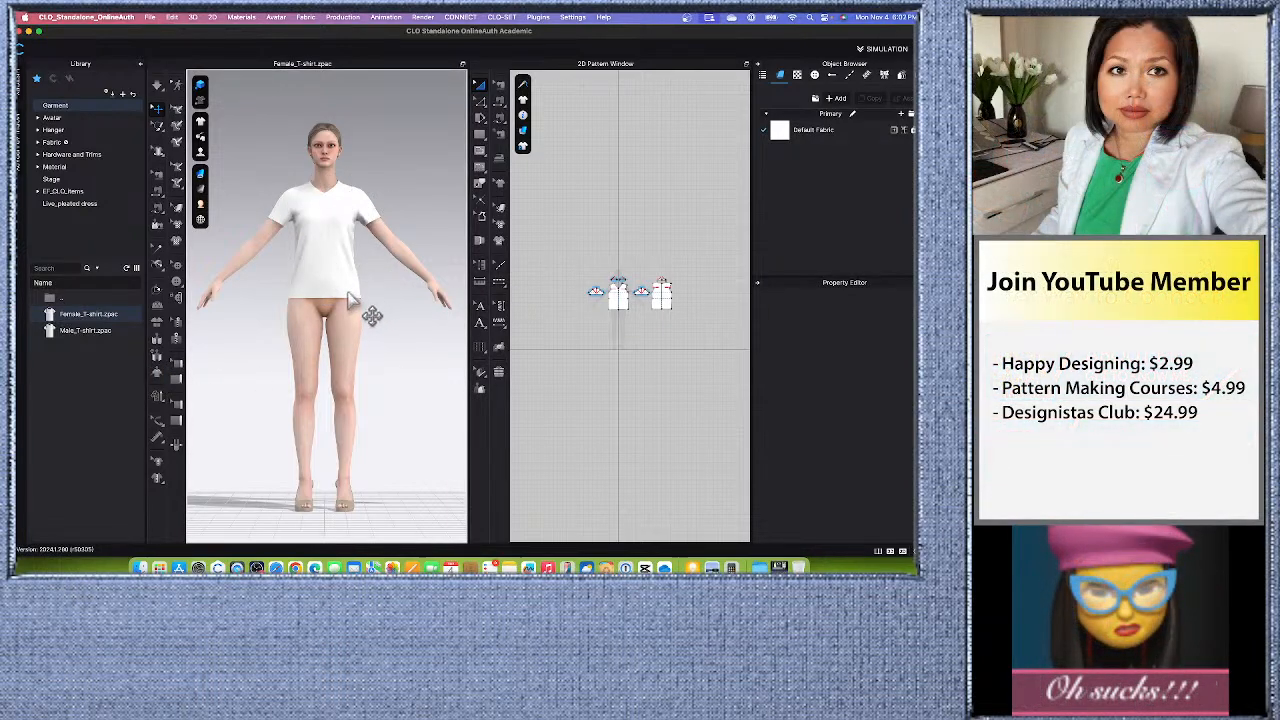
scroll(357, 305, "up", 2)
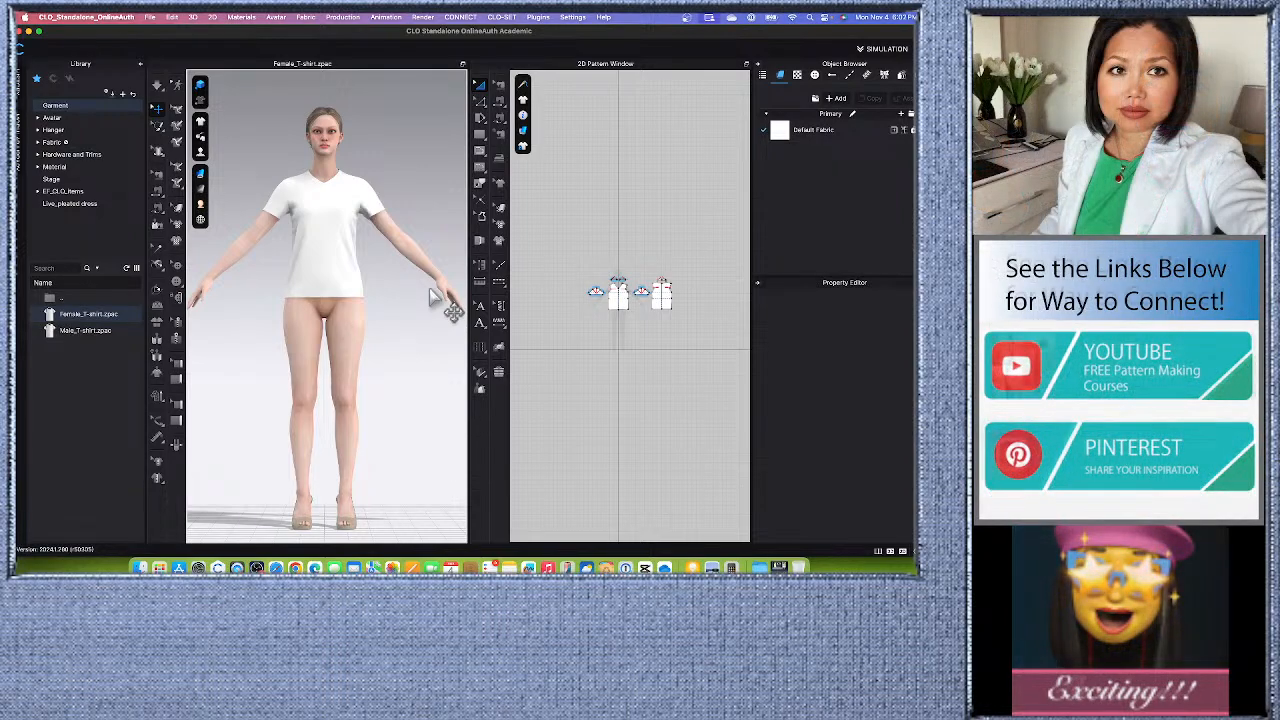
Step: Apply the US_ASTM_Missy_Curvy_4 body size to the avatar from the Female_V2 size folder in the avatar library
scroll(365, 300, "down", 3)
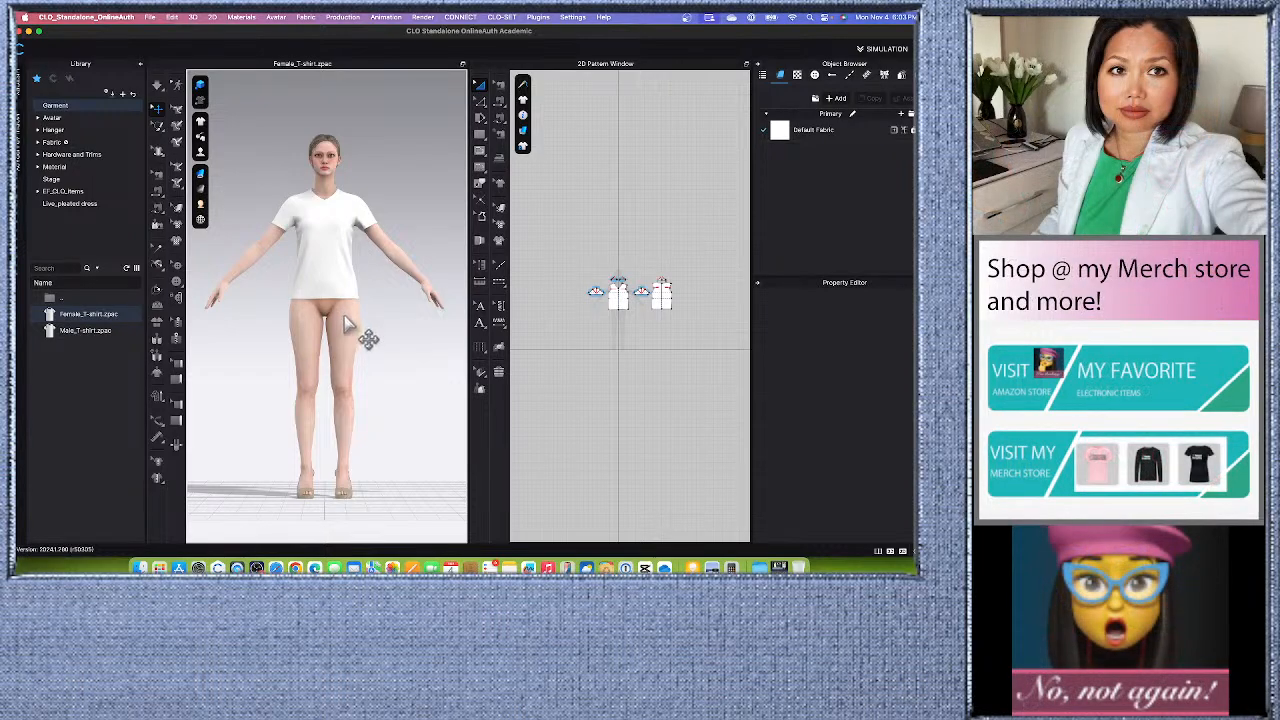
left_click(55, 118)
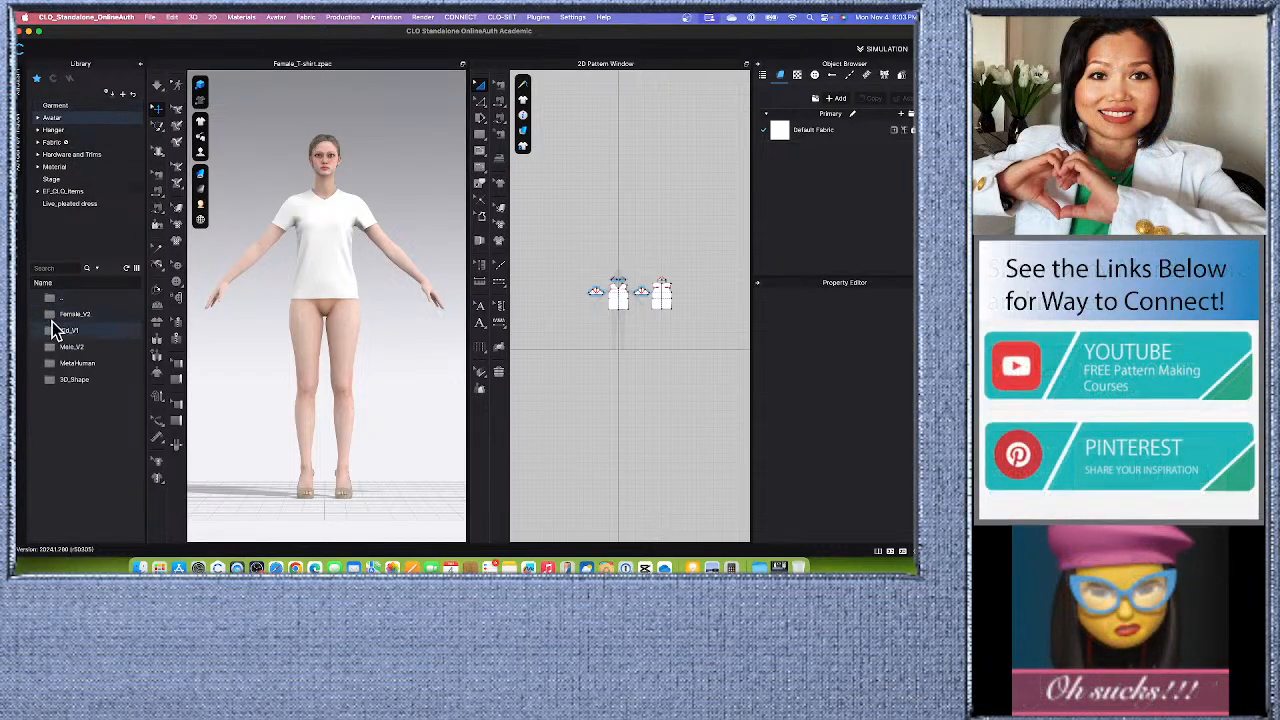
double_click(104, 316)
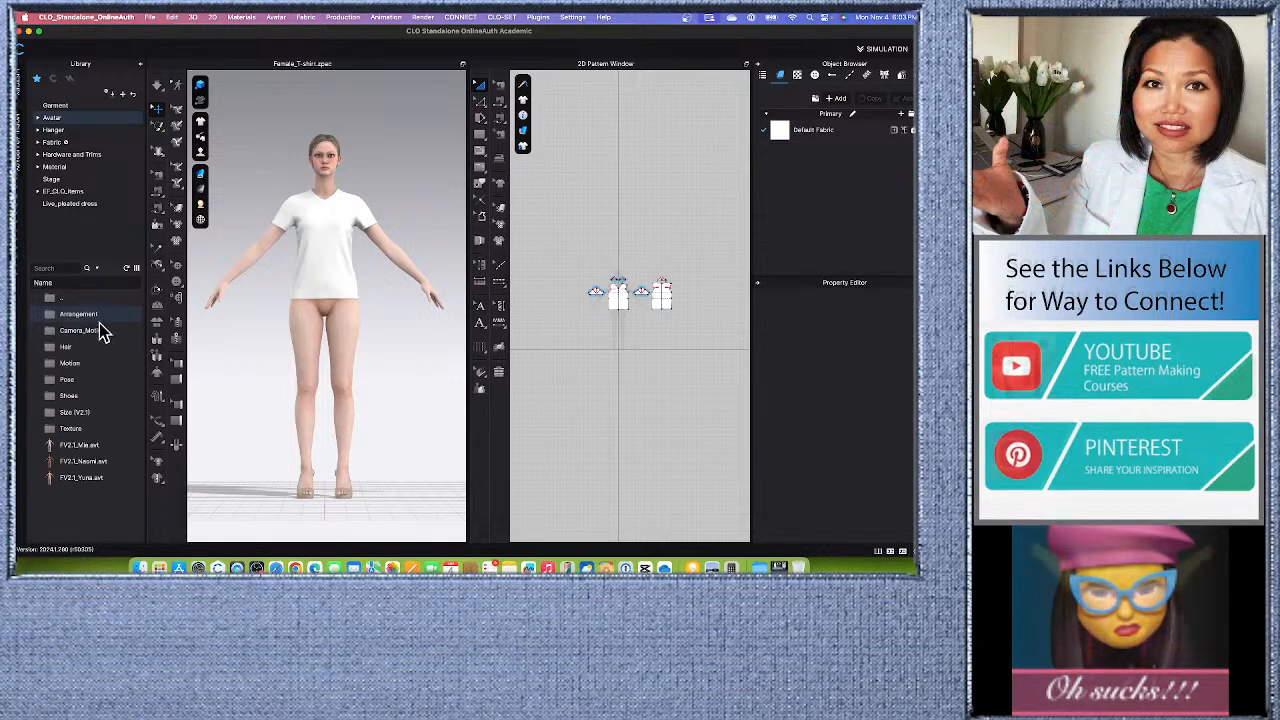
double_click(107, 415)
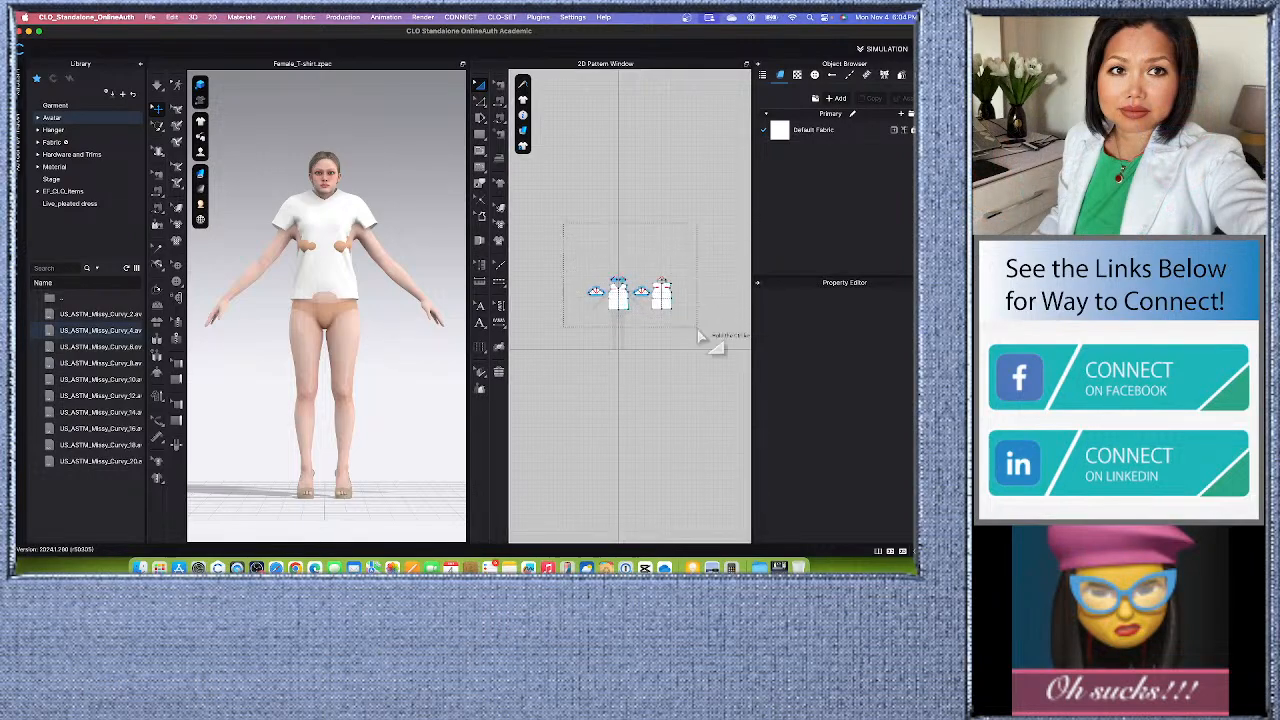
Step: Select all the T-shirt pattern pieces and undo the last change that shifted the garment down the avatar's body
left_click_drag(700, 336, 734, 370)
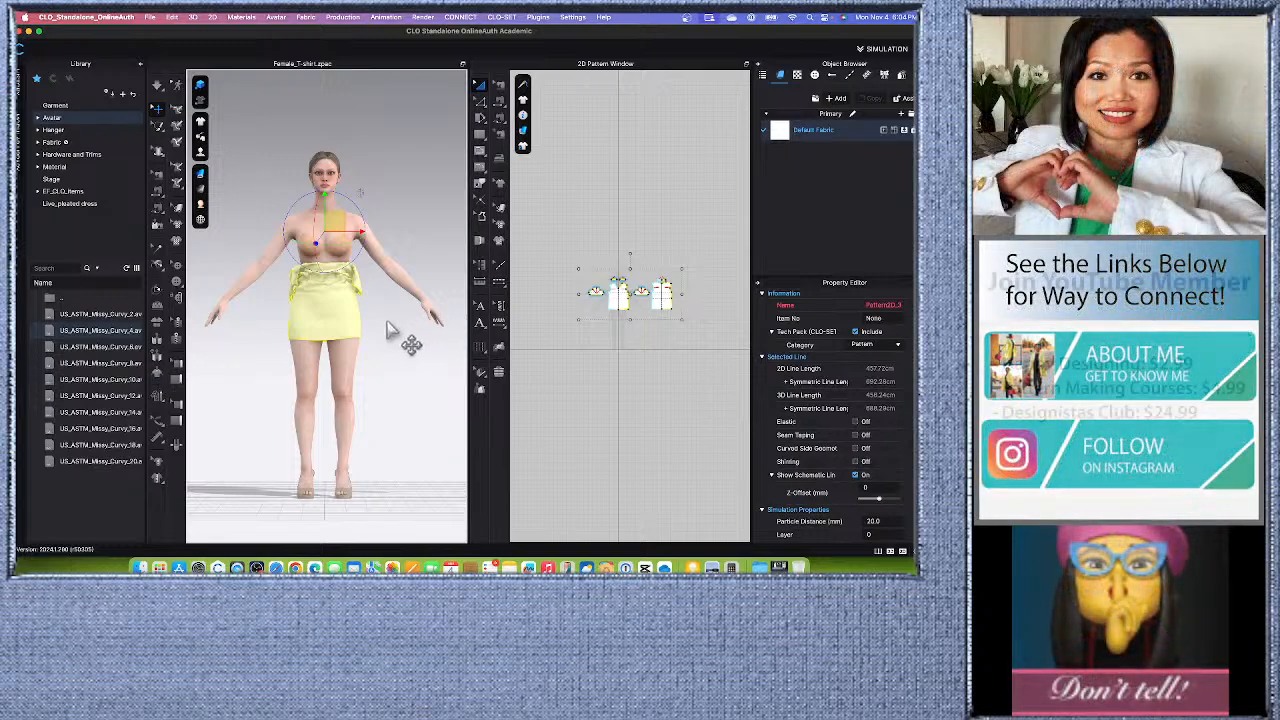
key("super+z")
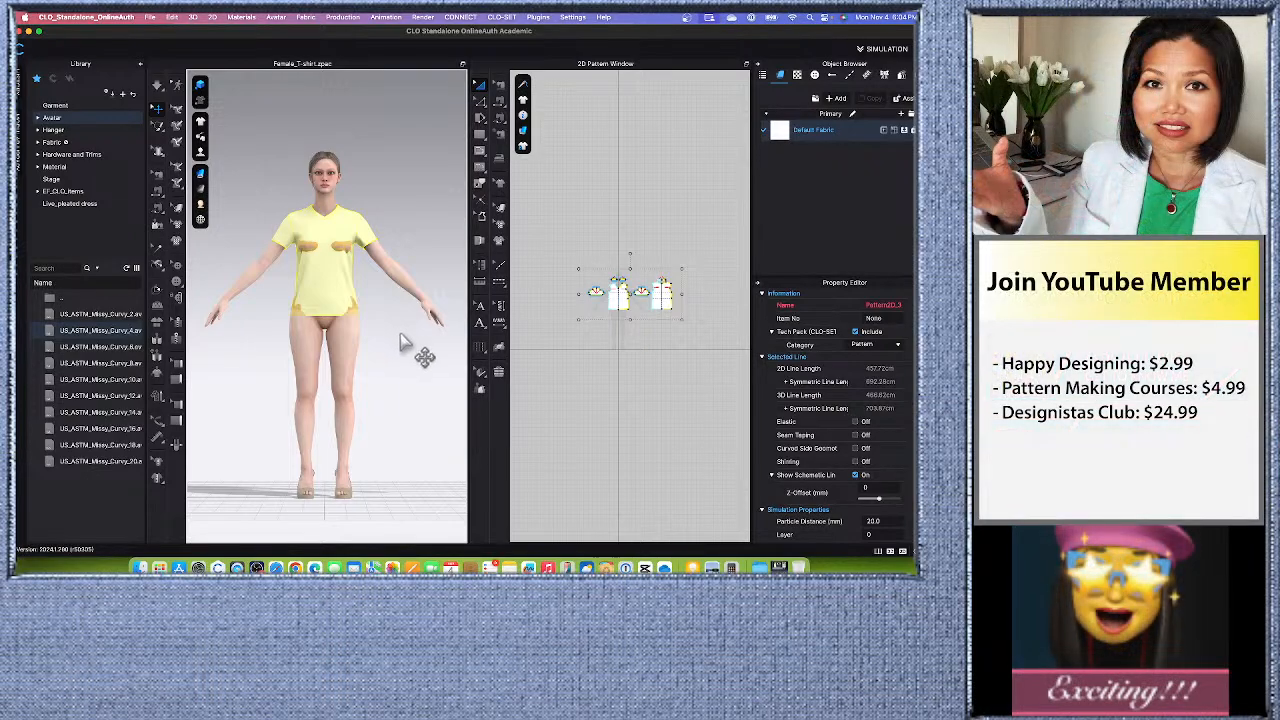
Step: Move the T-shirt's front piece forward in the 3D view so that it clears the avatar's bust
mouse_move(388, 338)
right_mouse_down()
mouse_move(284, 332)
mouse_move(312, 346)
mouse_move(408, 345)
right_mouse_up()
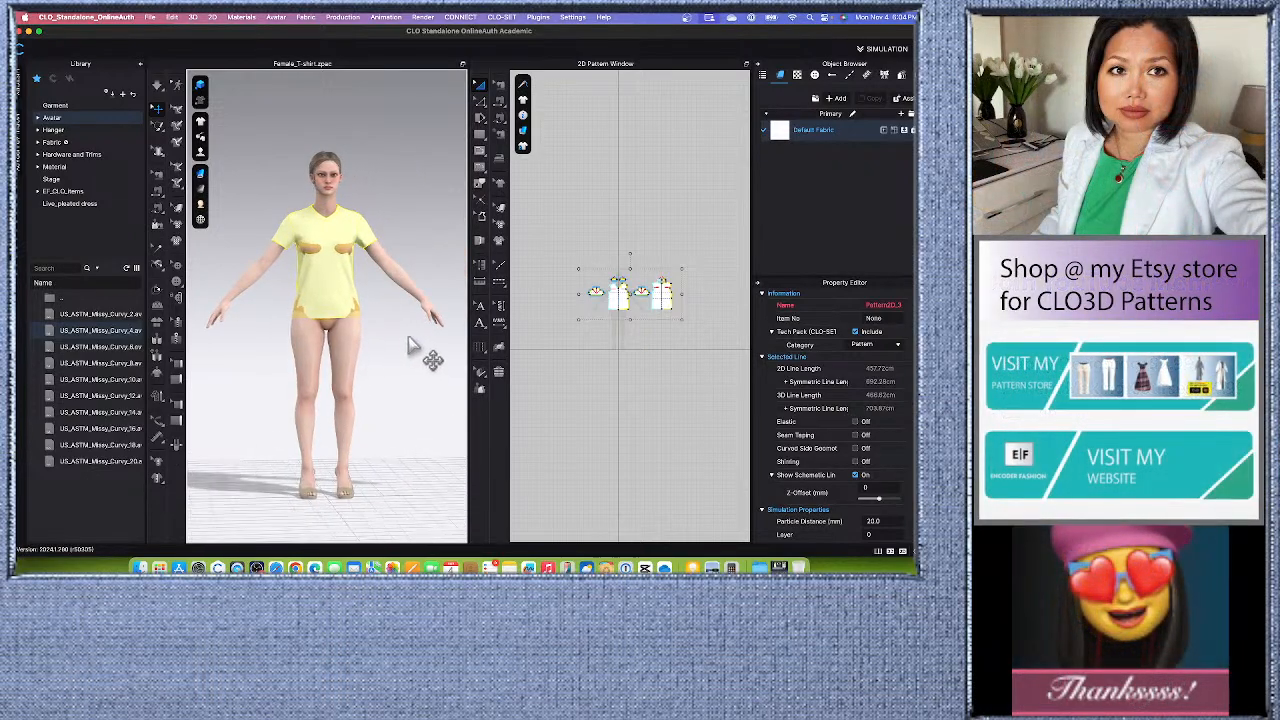
right_click_drag(256, 376, 432, 292)
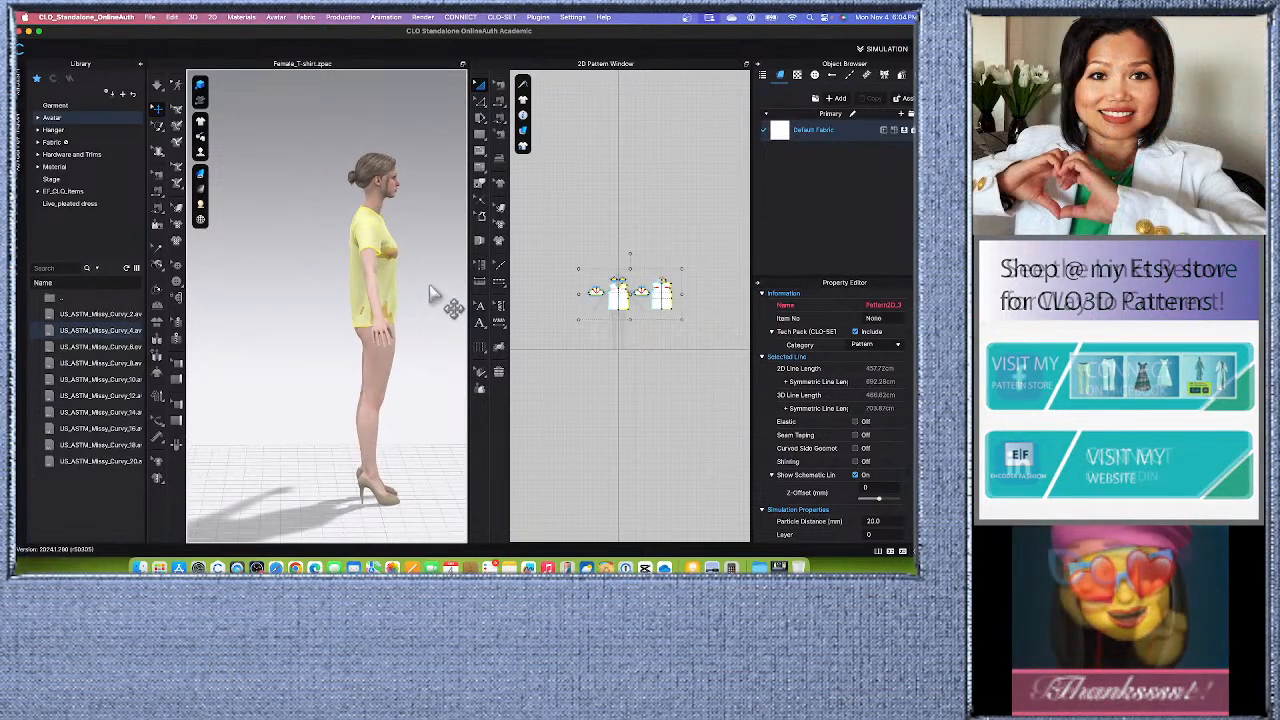
left_click(428, 293)
left_click(410, 298)
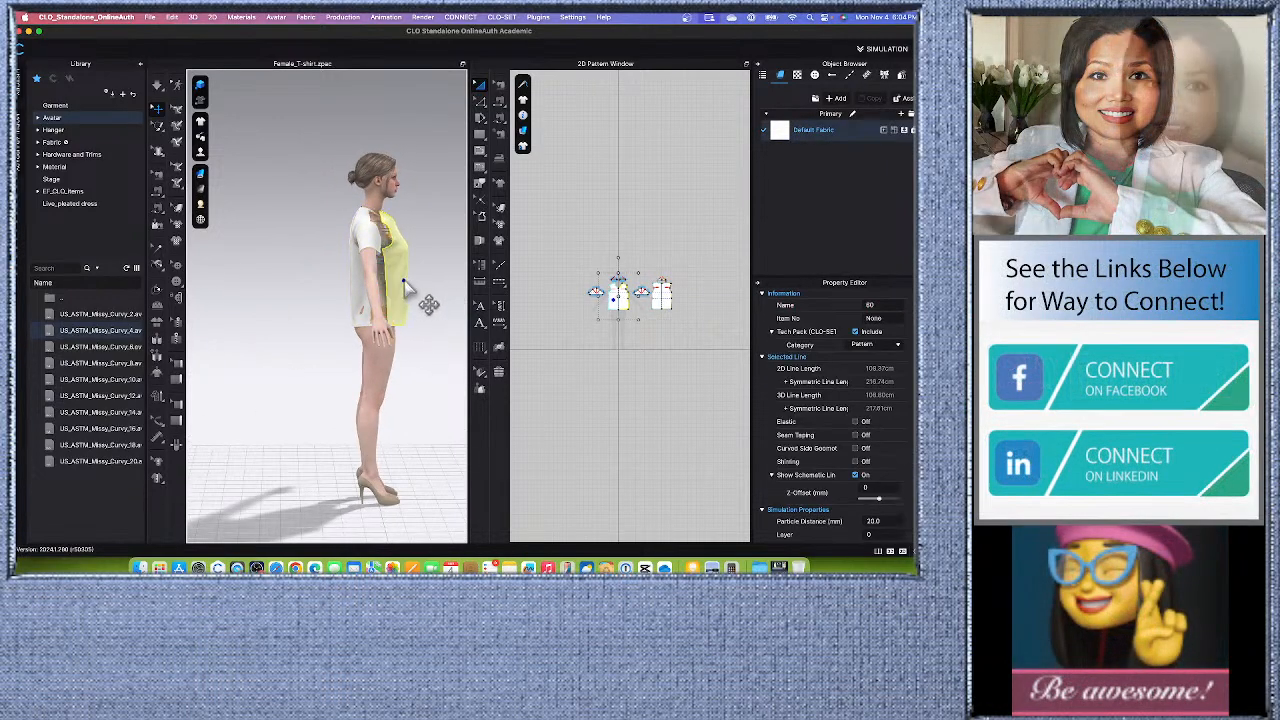
right_click_drag(434, 363, 306, 366)
left_click(432, 302)
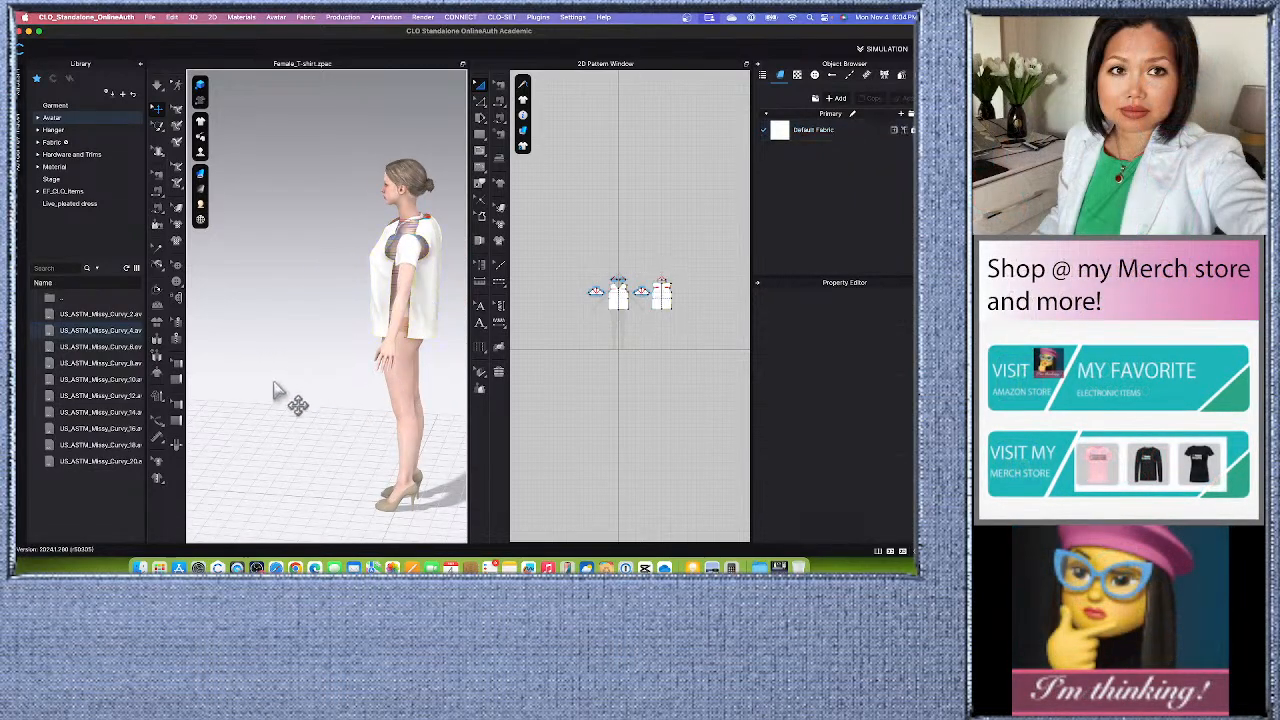
Step: Automatically drape the garment on the resized avatar and check it from the side and front
left_click(157, 373)
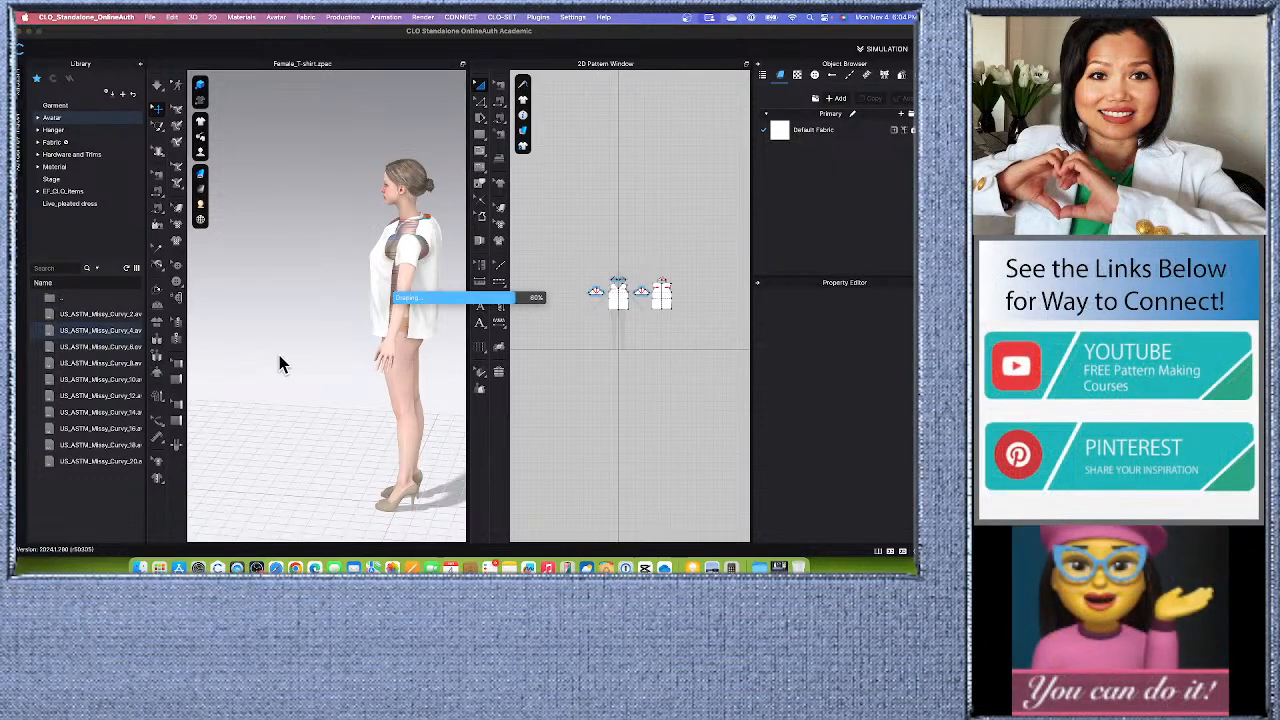
scroll(311, 332, "up", 2)
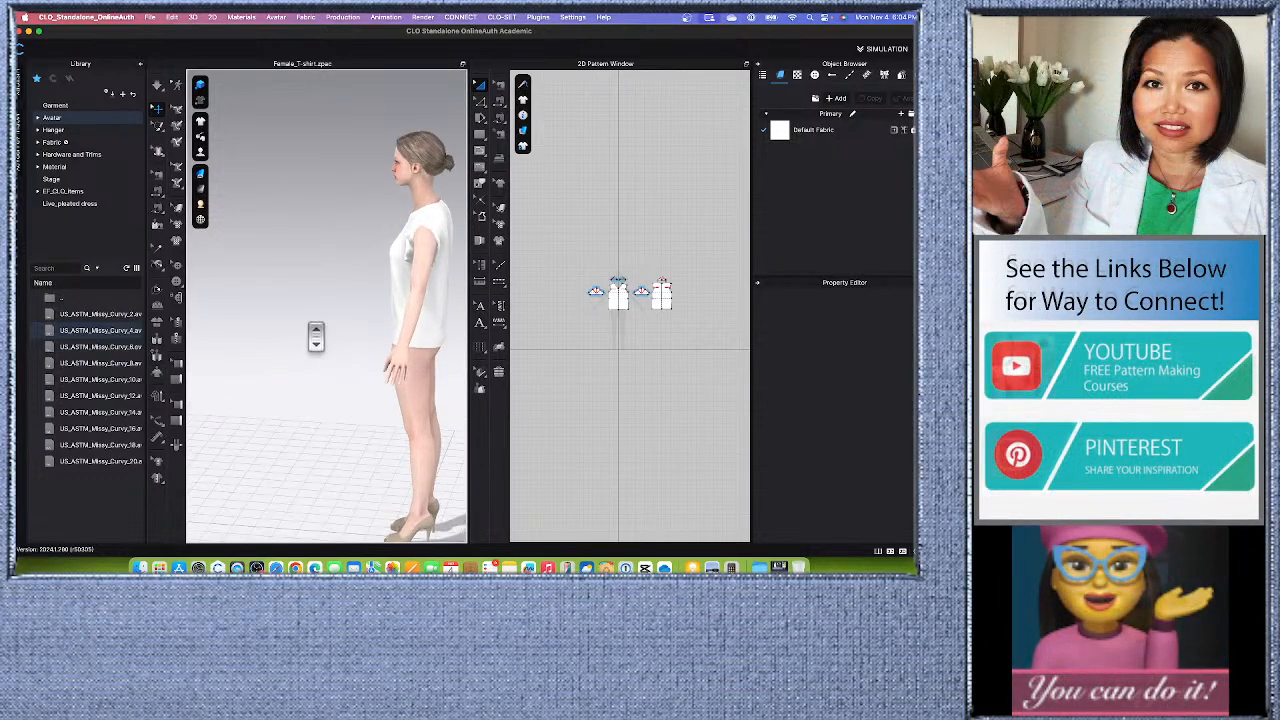
mouse_move(267, 333)
right_mouse_down()
mouse_move(355, 328)
mouse_move(323, 342)
mouse_move(262, 335)
right_mouse_up()
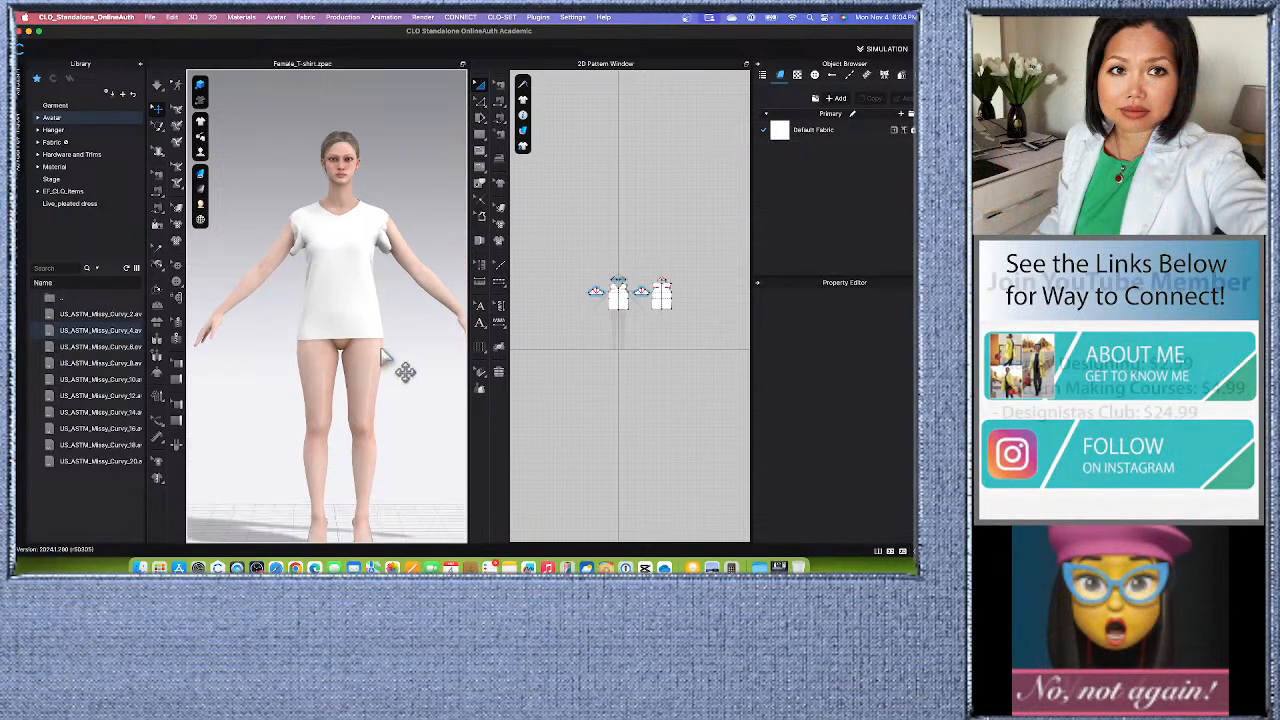
Step: Pull both sleeve pieces outward from the avatar's shoulders
left_click(390, 250)
left_click(396, 240)
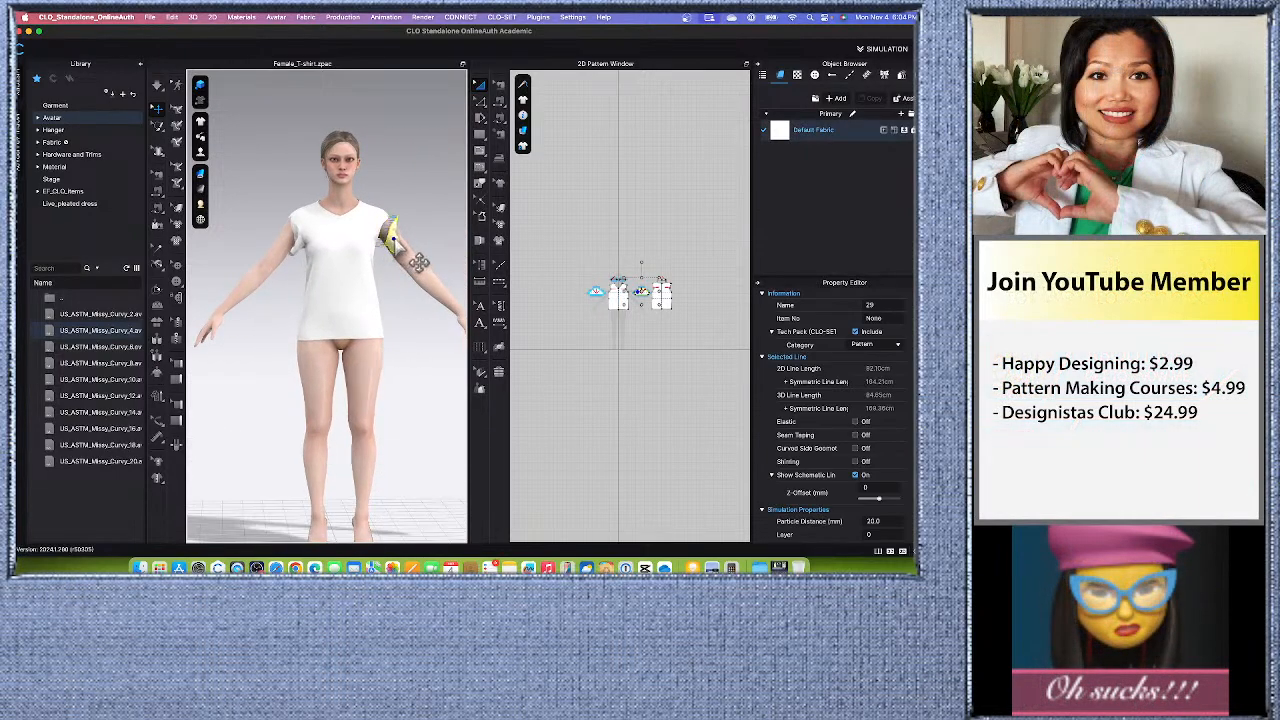
left_click(282, 246)
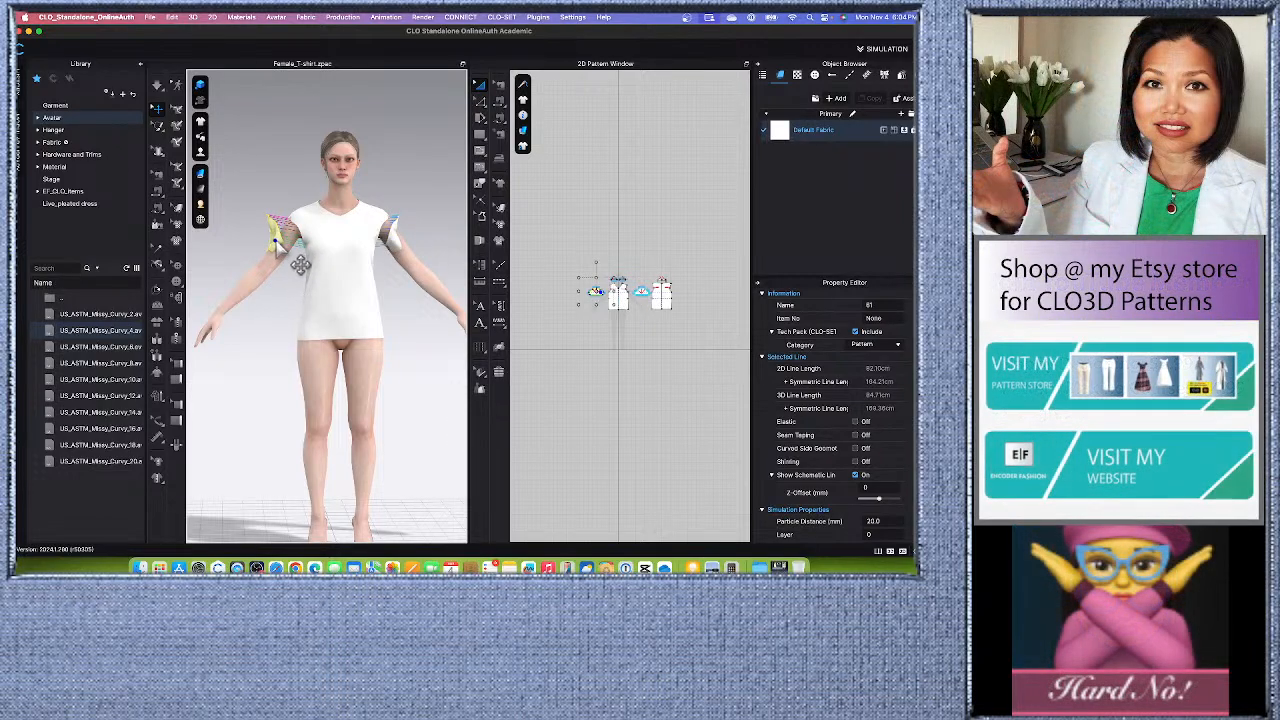
Step: Select both sleeve pieces and reset their 3D arrangement
left_click(418, 262, "shift")
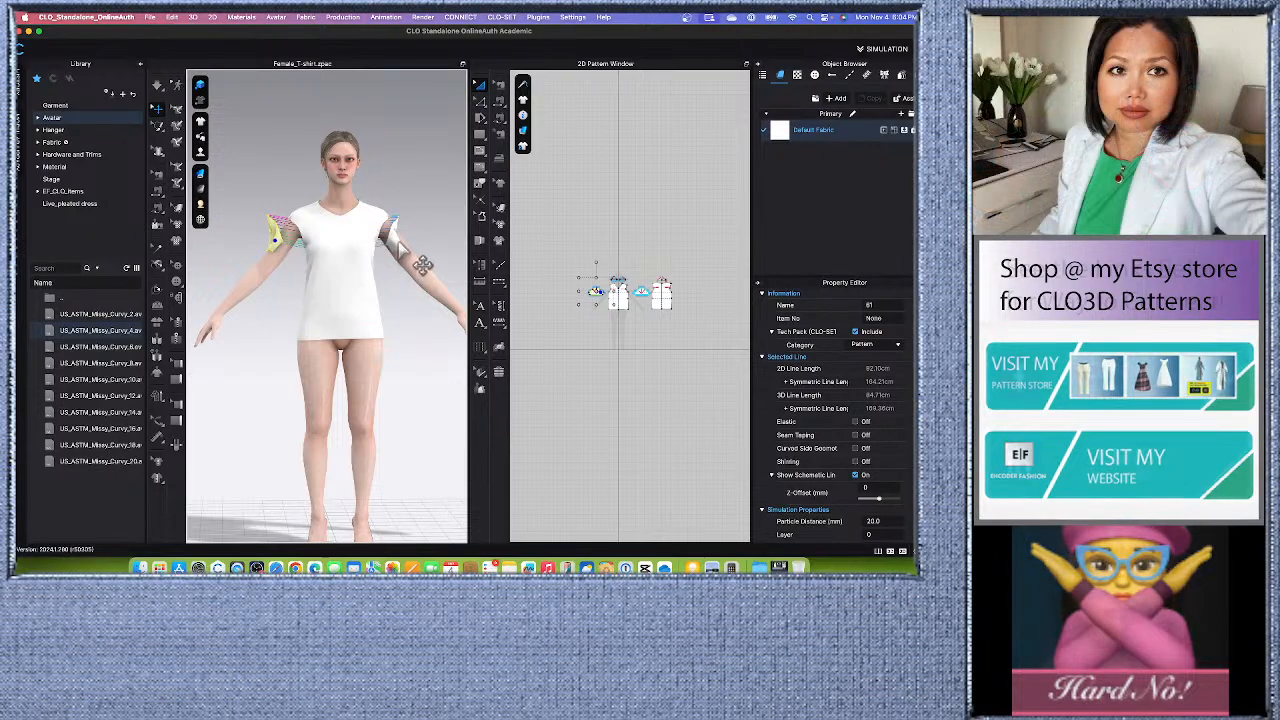
right_click(398, 244)
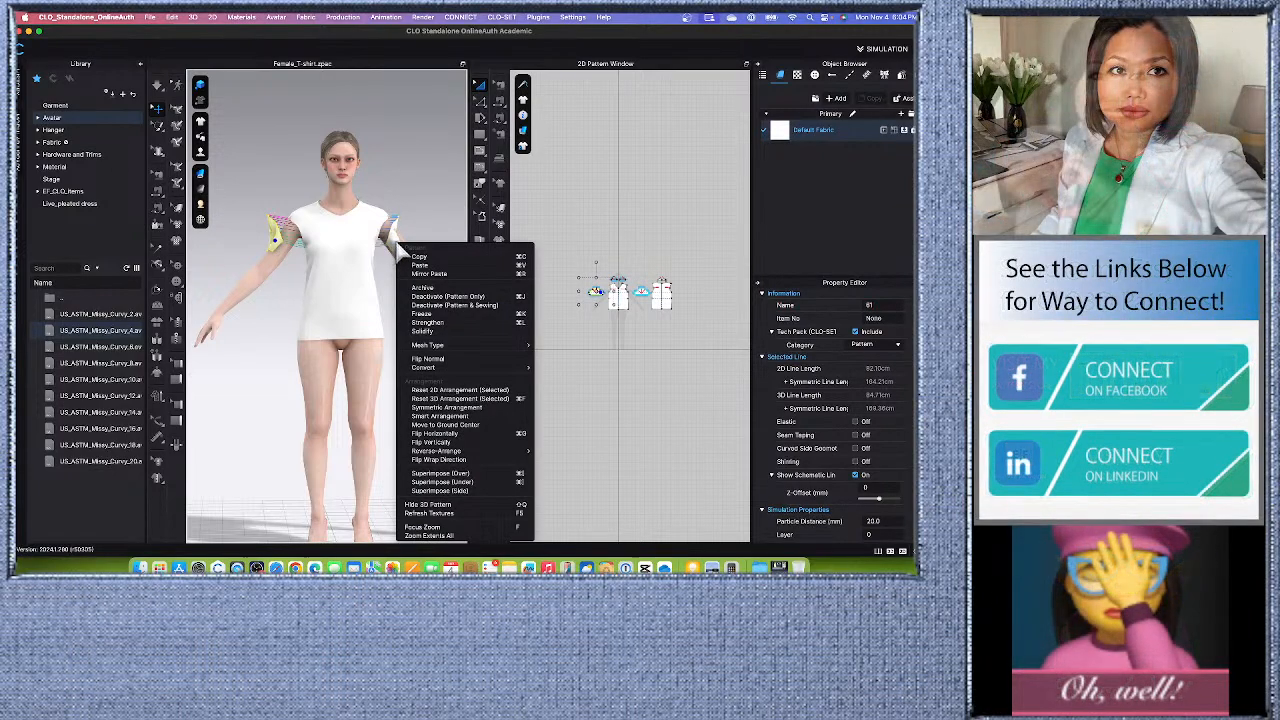
left_click(415, 214)
left_click(405, 245)
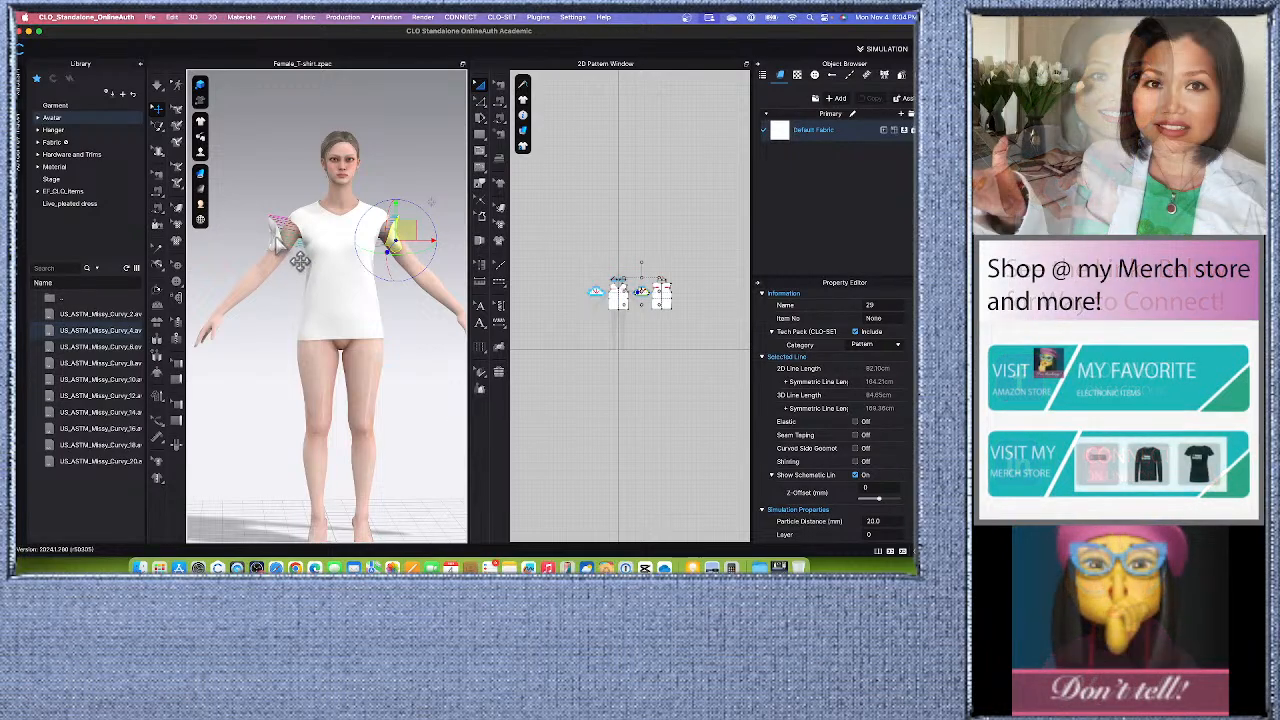
left_click(300, 258, "shift")
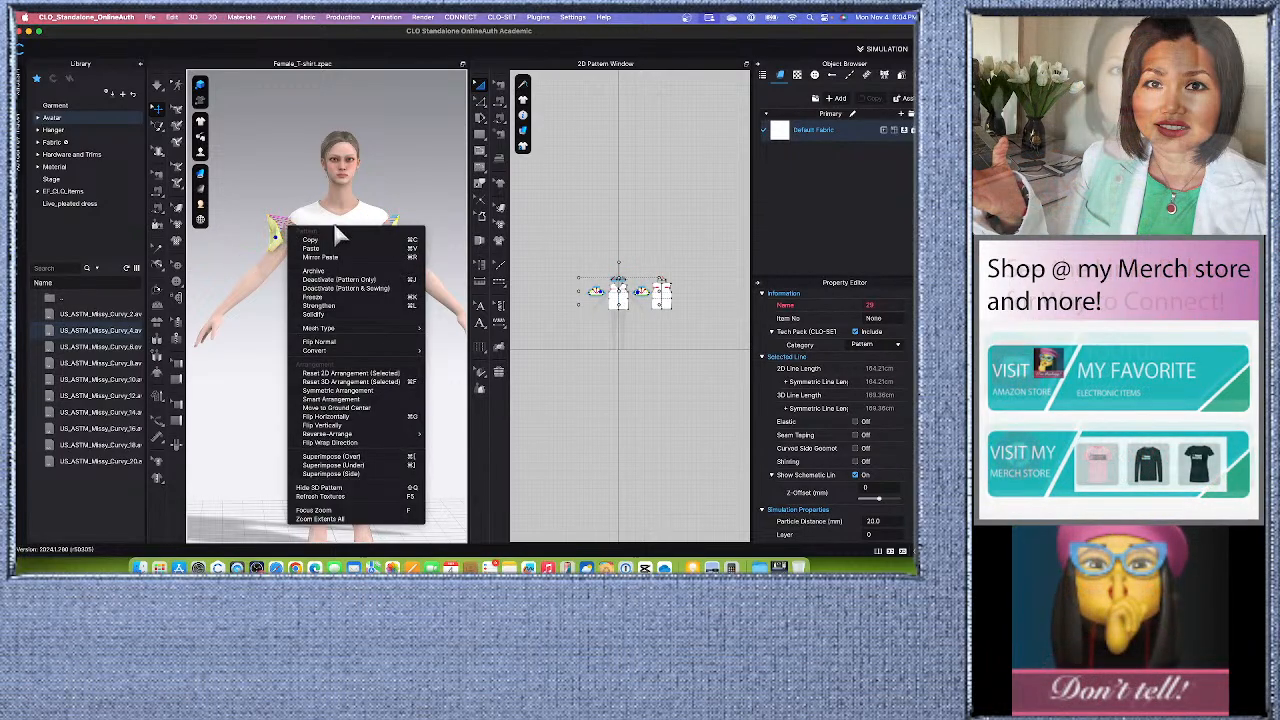
left_click(356, 382)
Step: Move the sleeve for the avatar's left arm back onto that upper arm
scroll(403, 385, "down", 5)
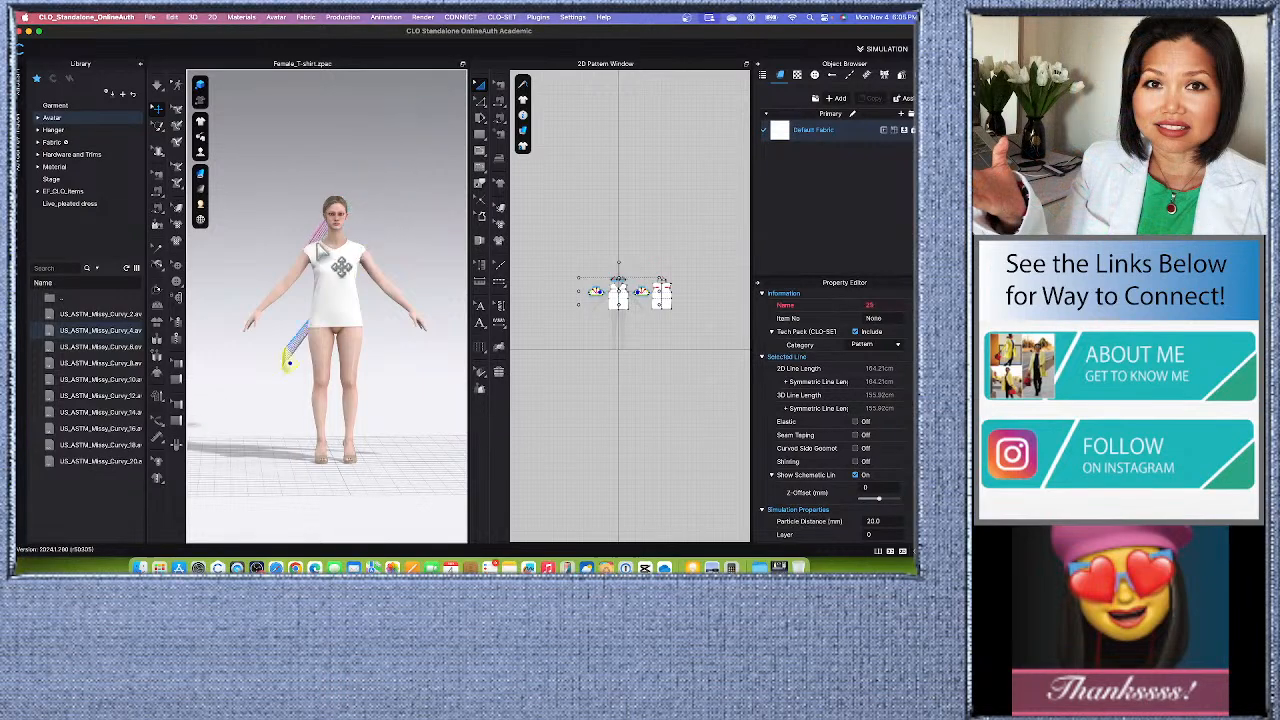
left_click_drag(317, 243, 300, 259)
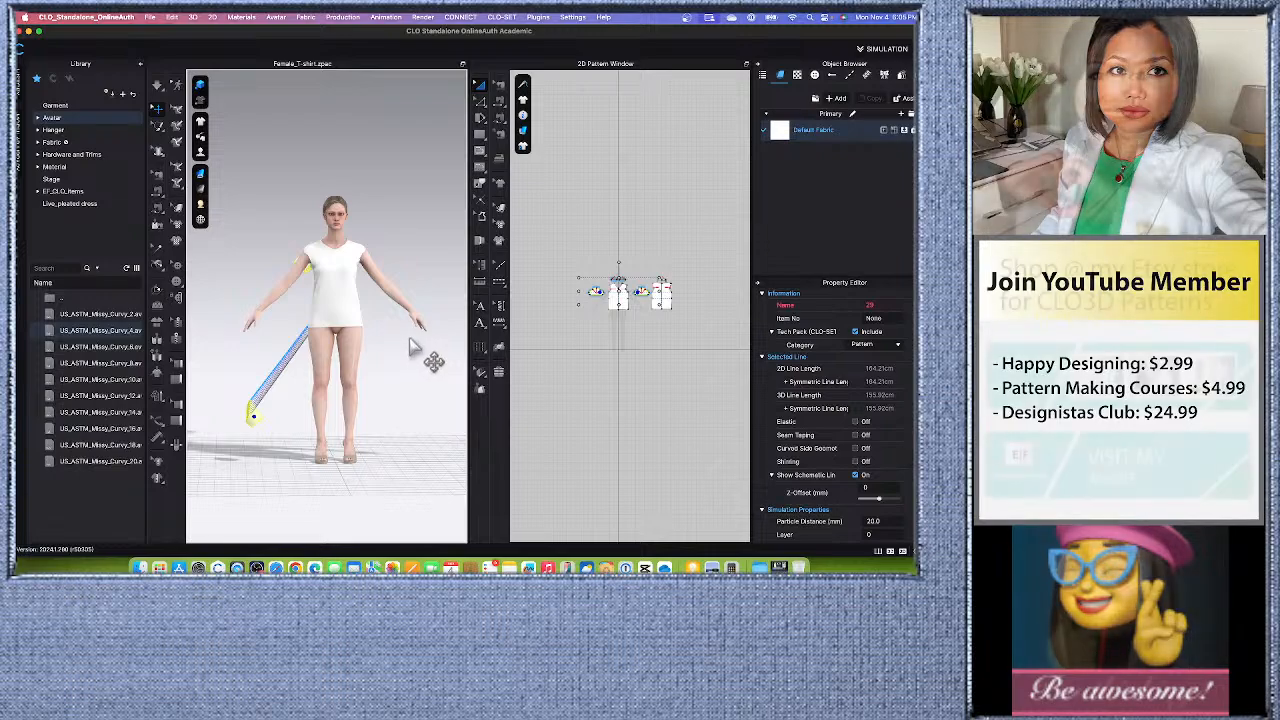
left_click_drag(410, 345, 430, 230)
left_click(430, 223)
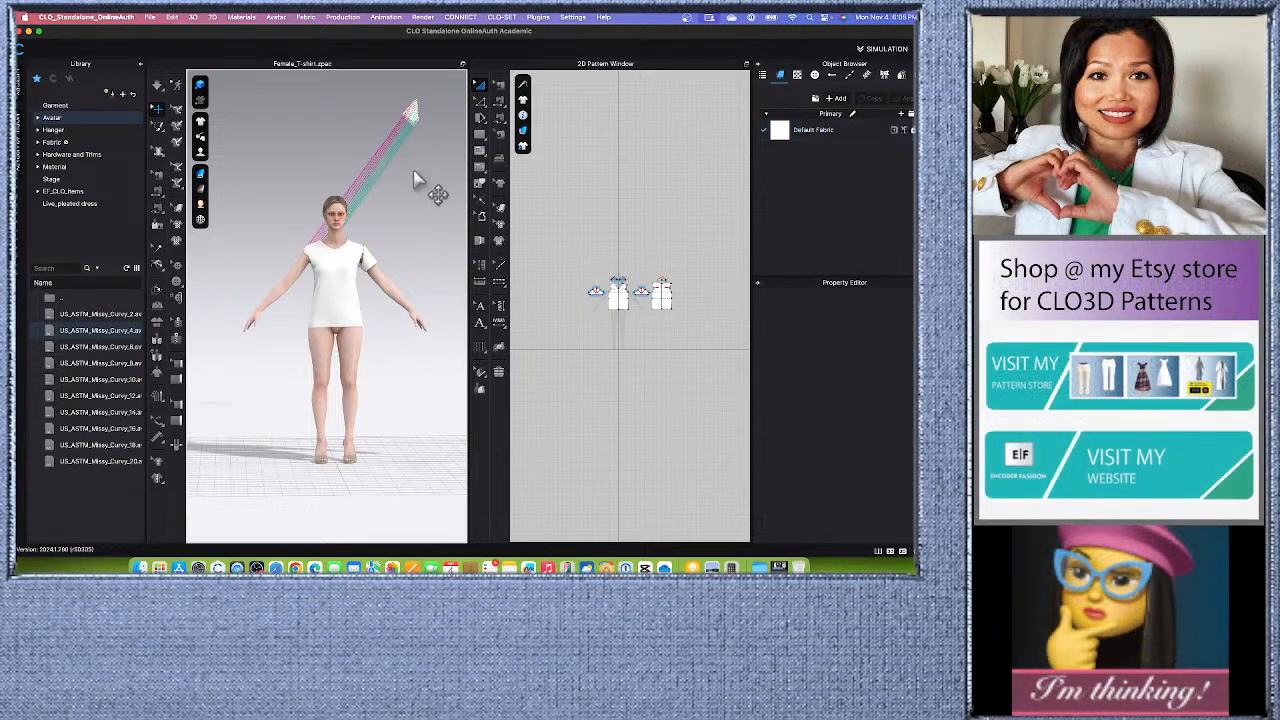
Step: Bring the other sleeve over to the avatar's right upper arm, checking its placement from the side, front and back
left_click_drag(438, 133, 322, 280)
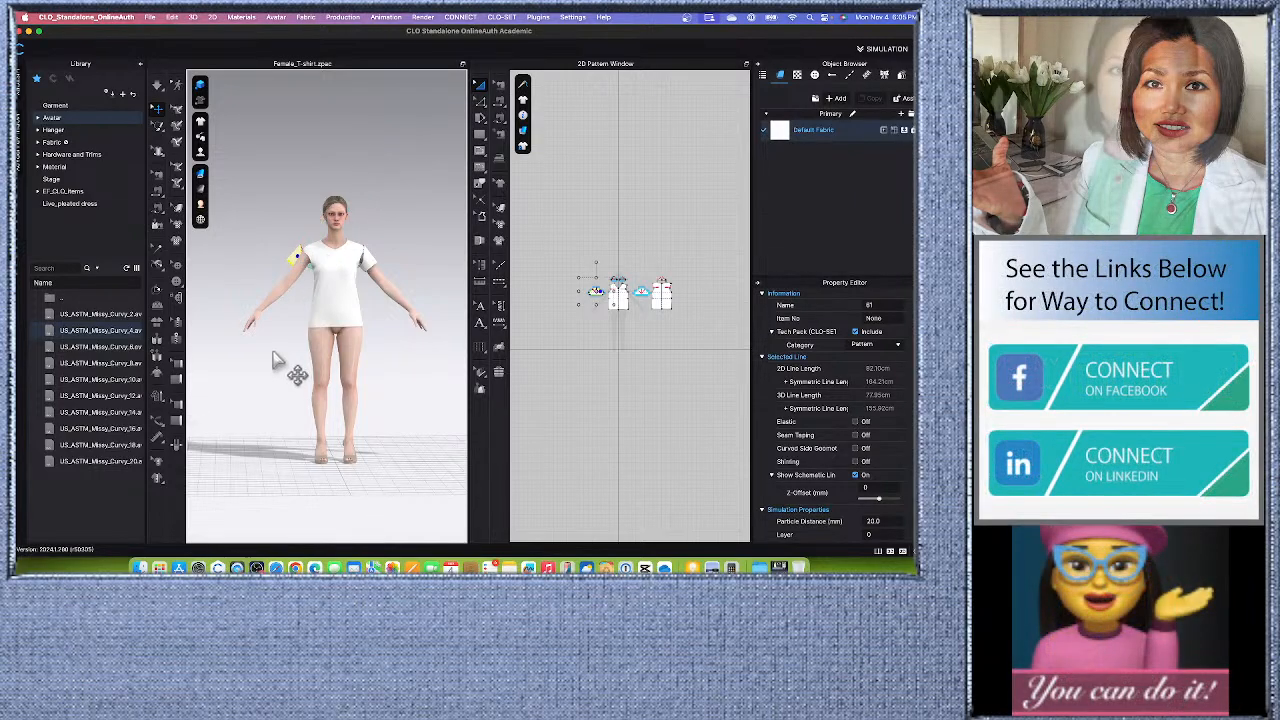
right_click_drag(256, 350, 303, 366)
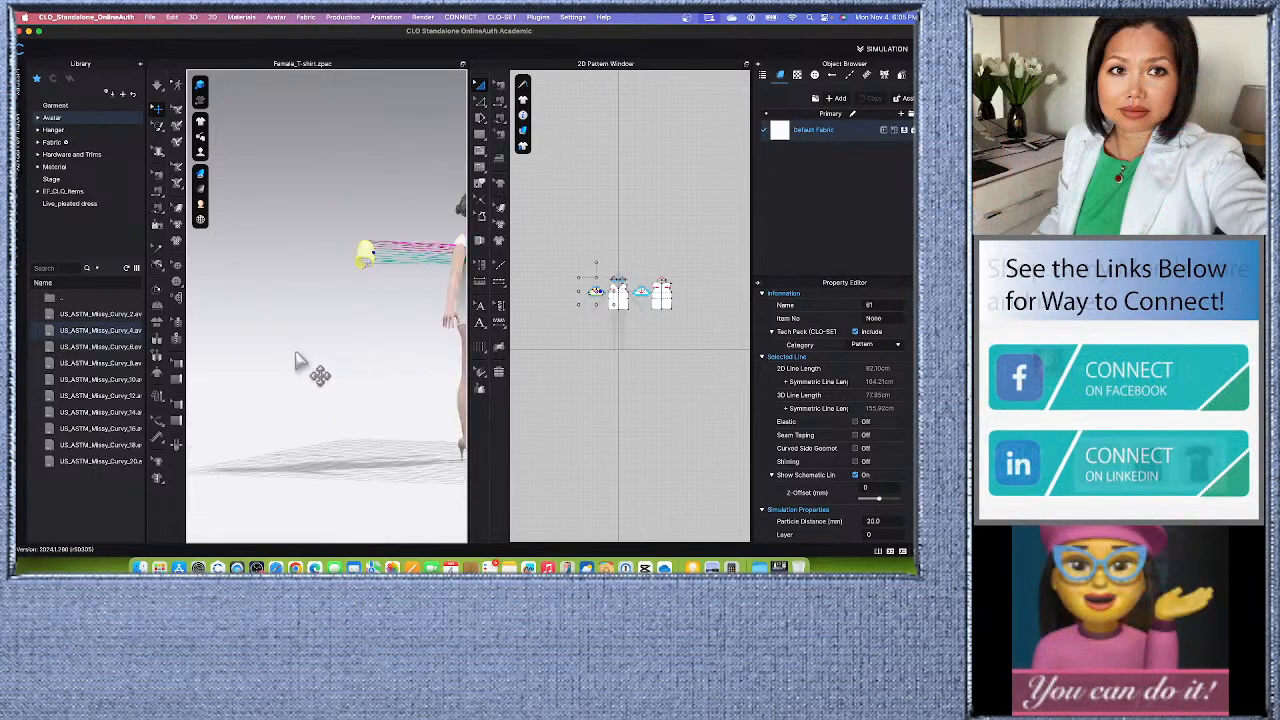
right_click_drag(380, 349, 291, 366)
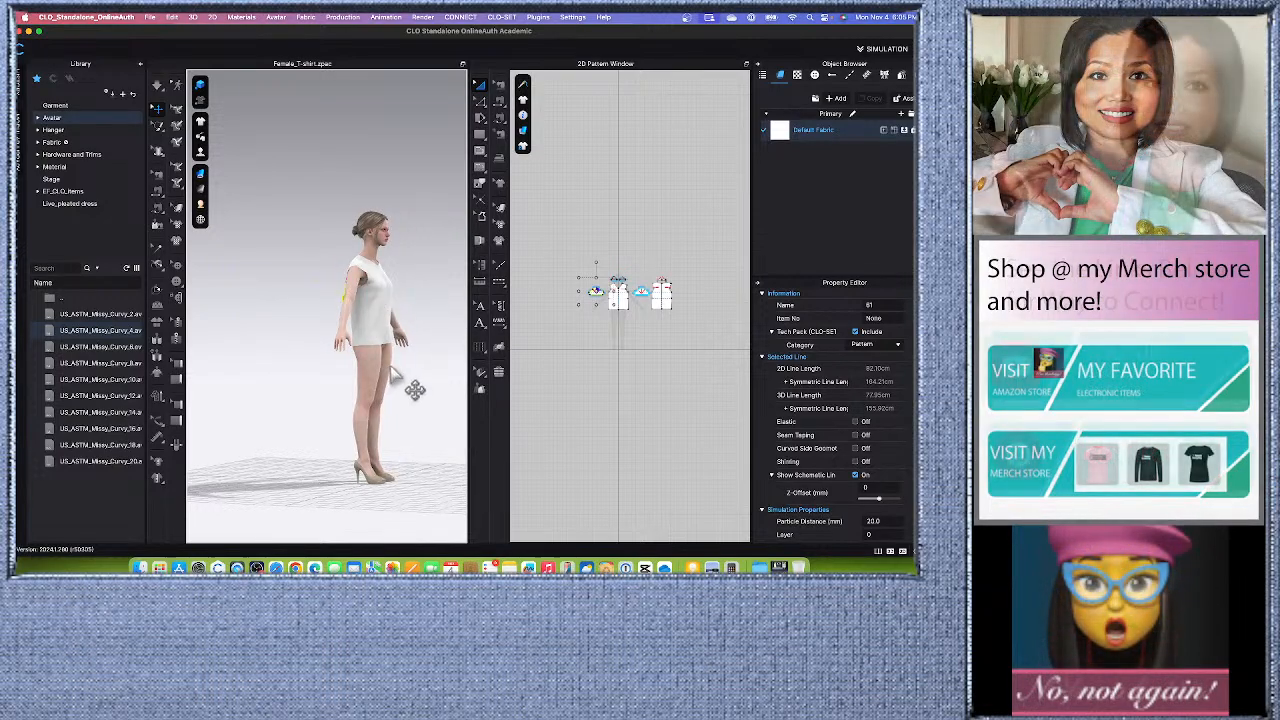
key("2")
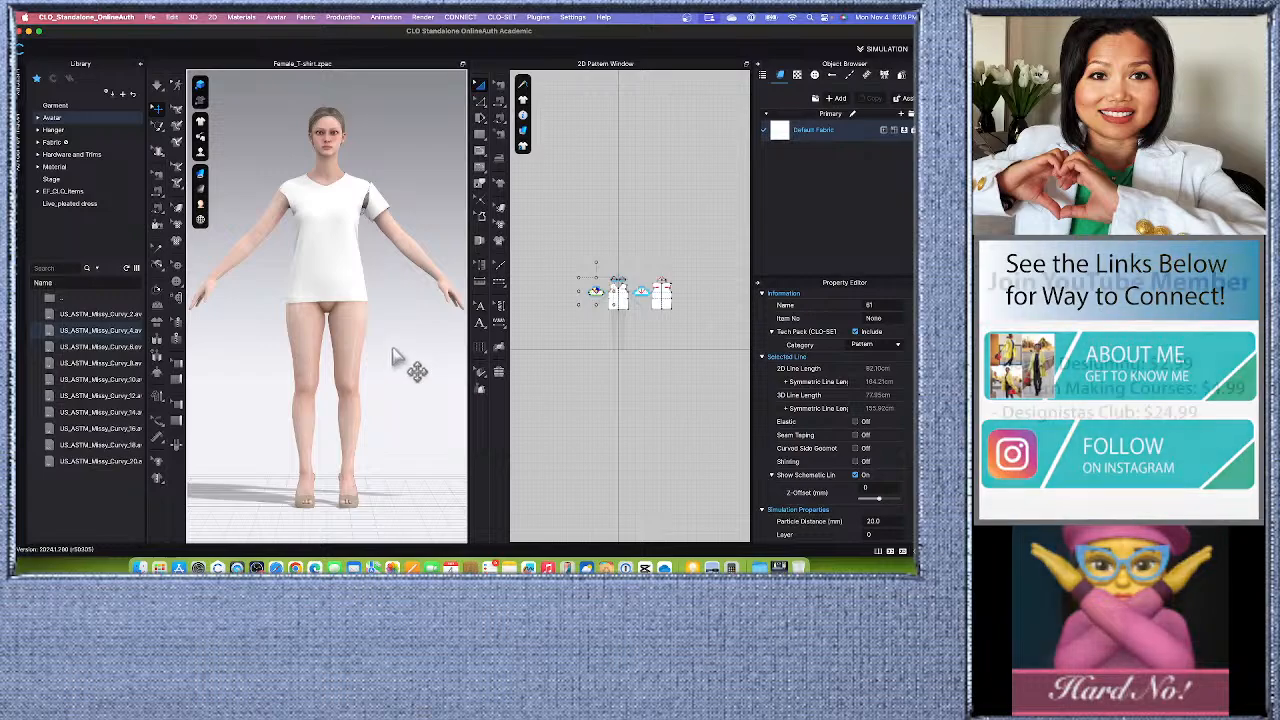
key("8")
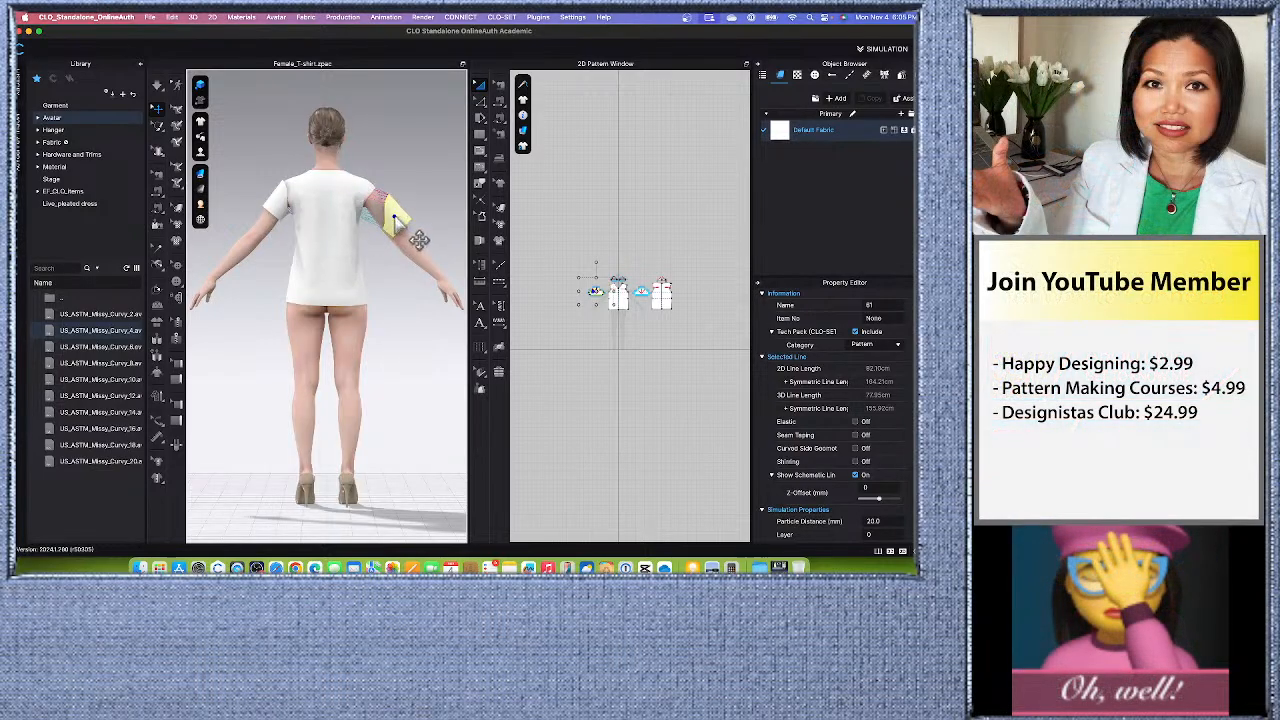
key("2")
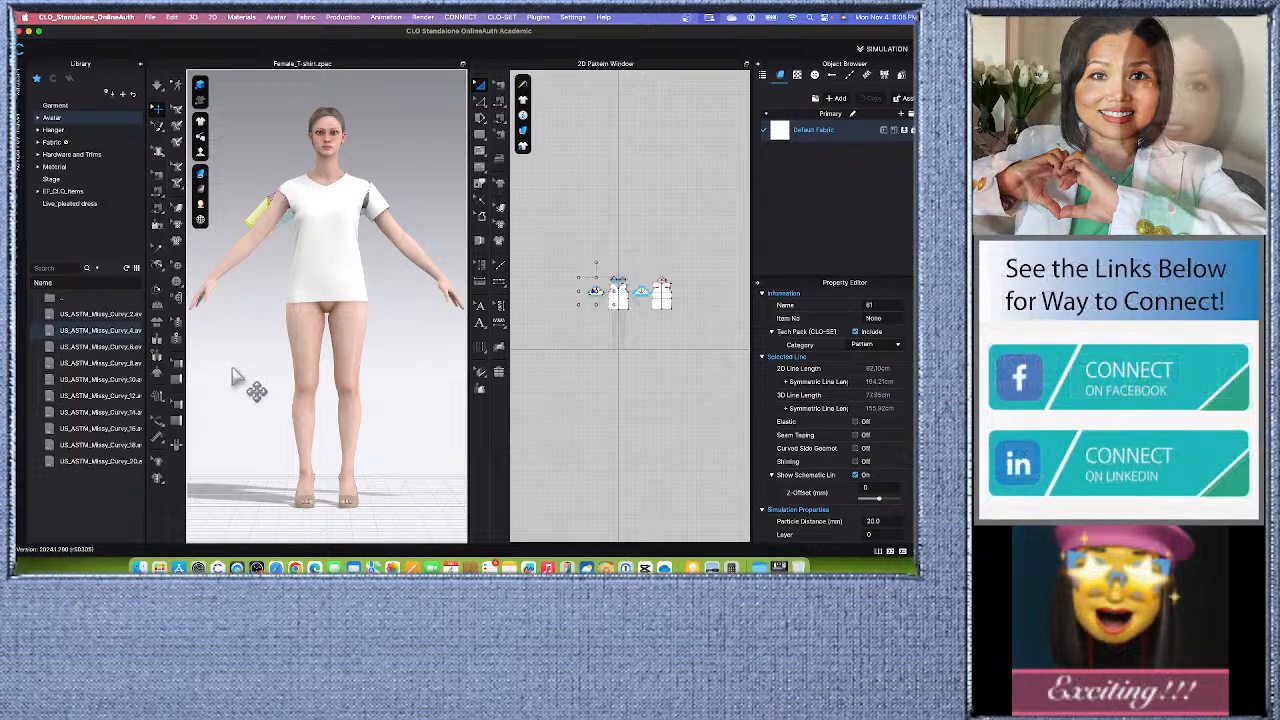
Step: Shift the sleeve on the avatar's right arm closer to the T-shirt's armhole
right_click_drag(243, 371, 305, 373)
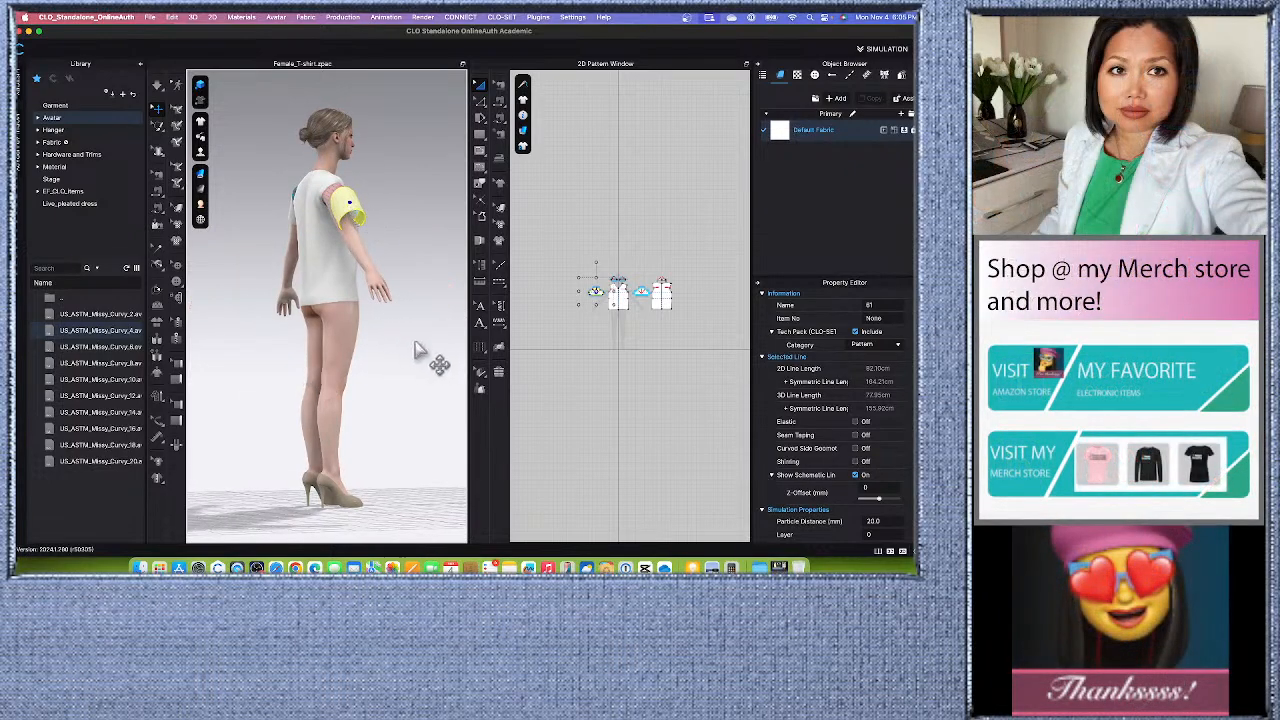
right_click_drag(418, 362, 369, 363)
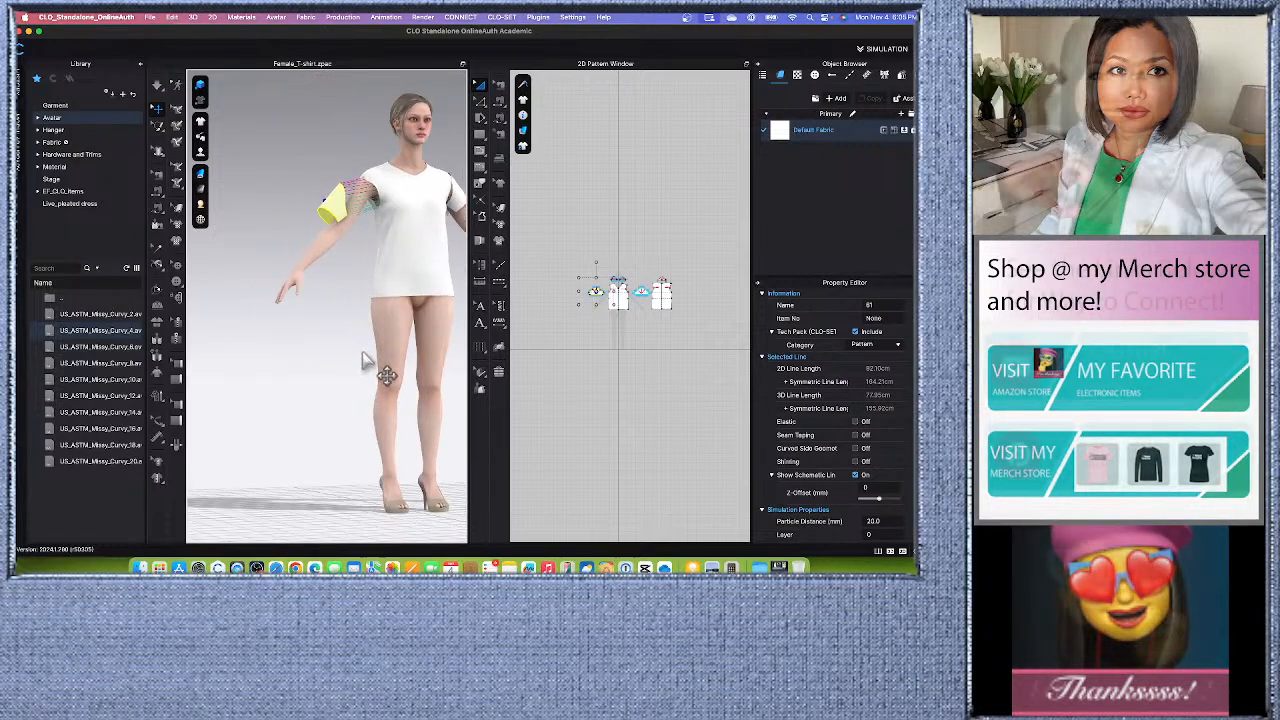
left_click_drag(337, 206, 352, 207)
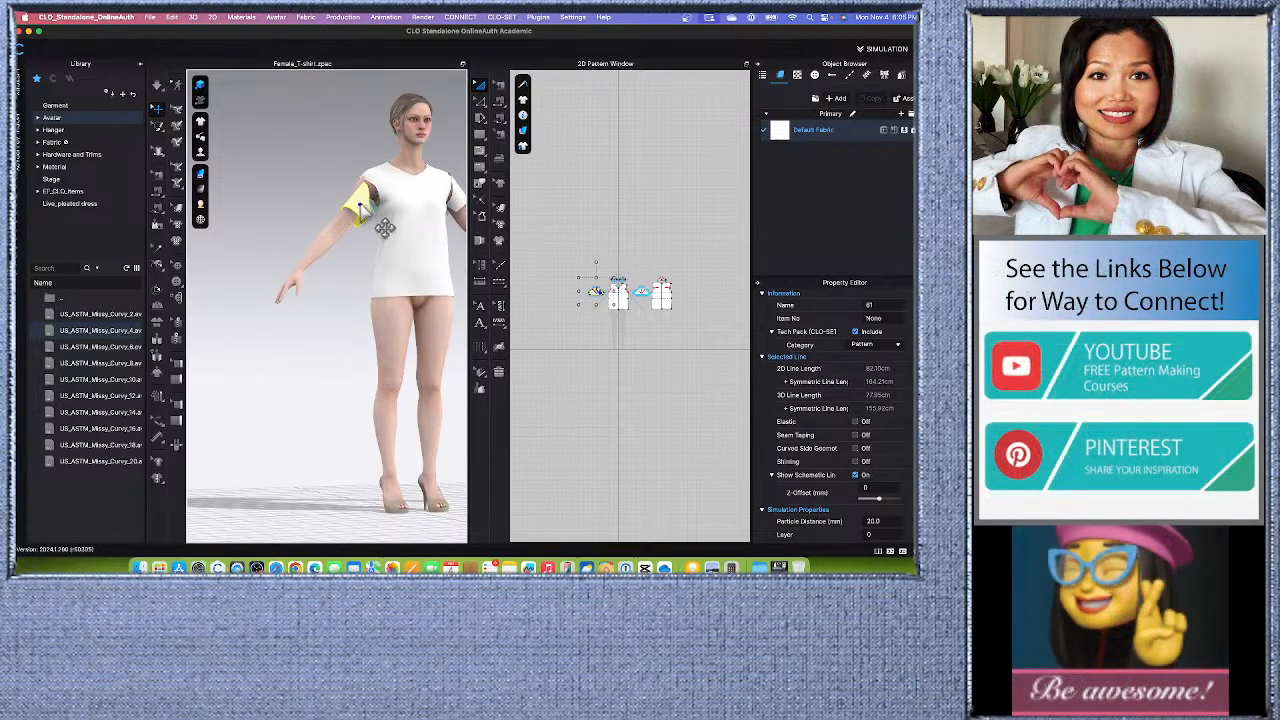
Step: Simulate the garment so both repositioned sleeves sew onto the T-shirt, and inspect the fit from the front
right_click_drag(349, 406, 248, 397)
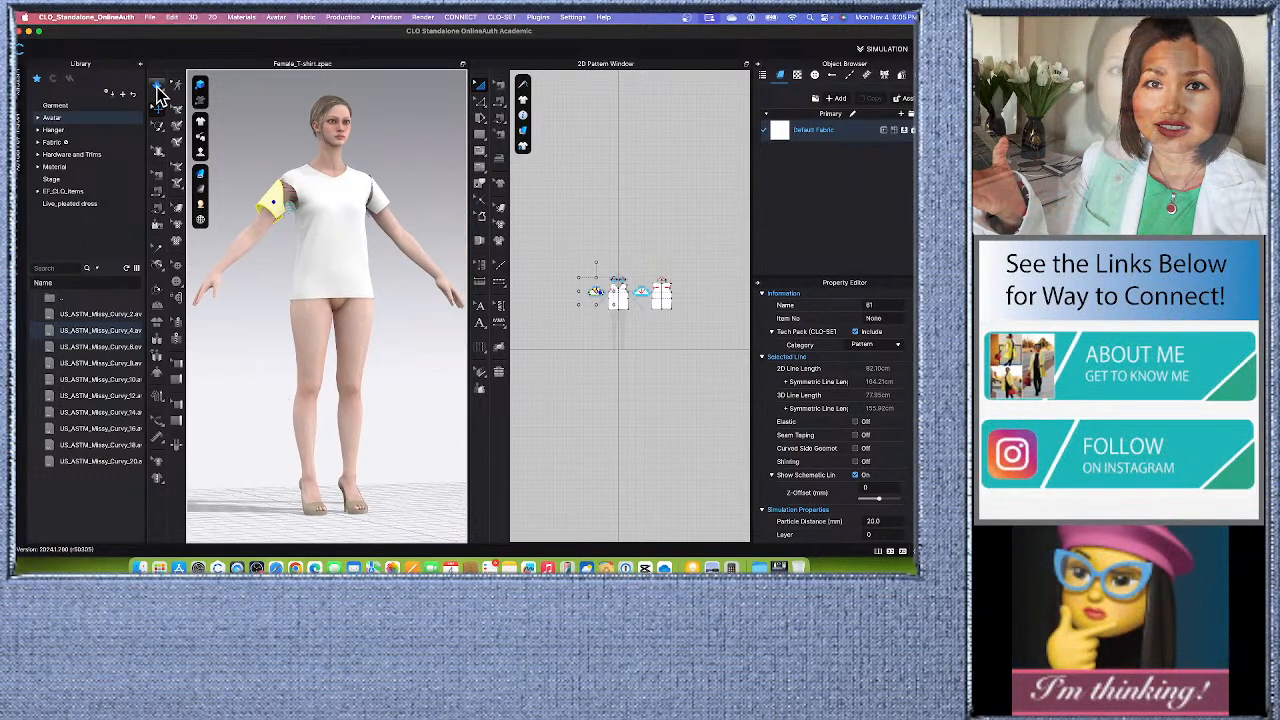
left_click(157, 87)
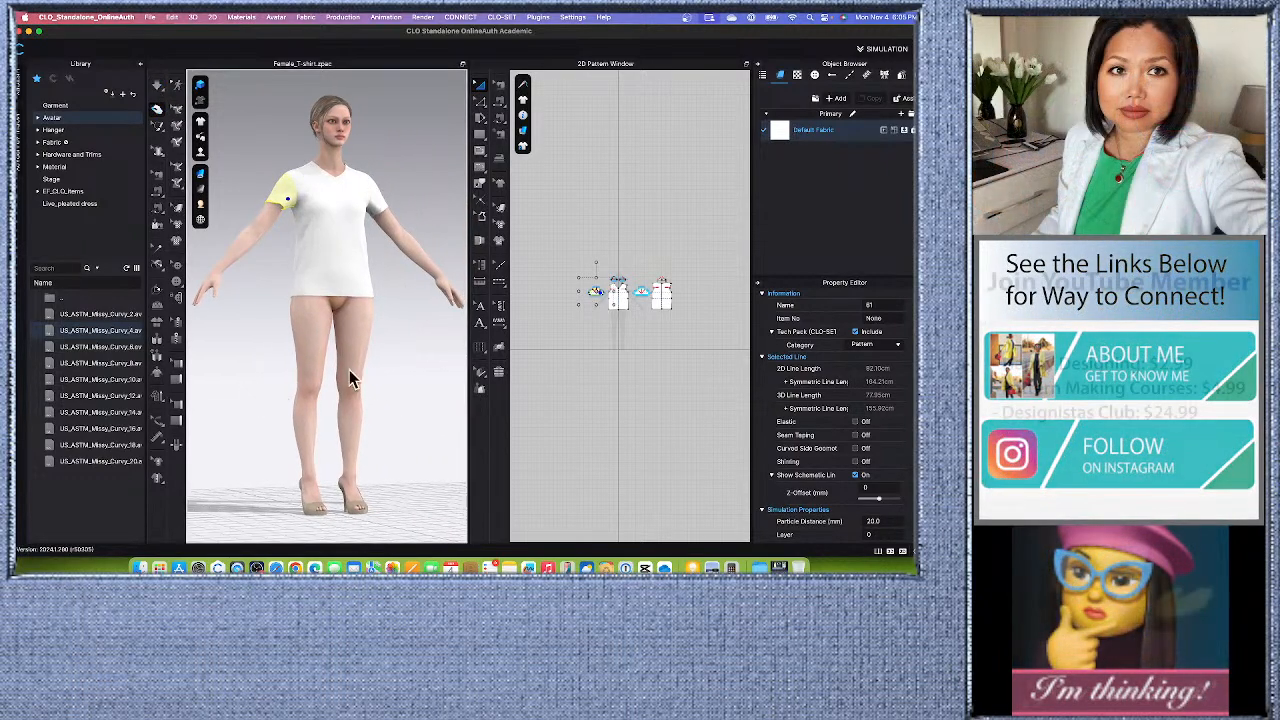
right_click_drag(349, 374, 409, 417)
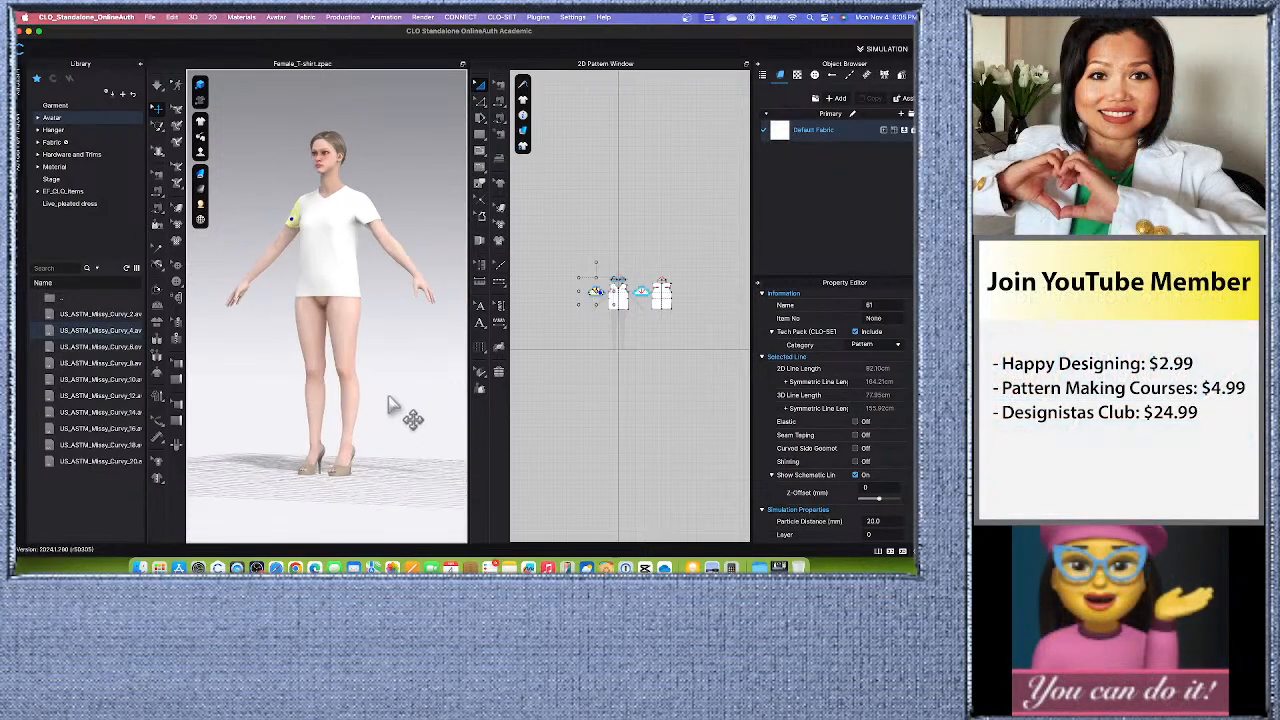
scroll(406, 392, "up", 2)
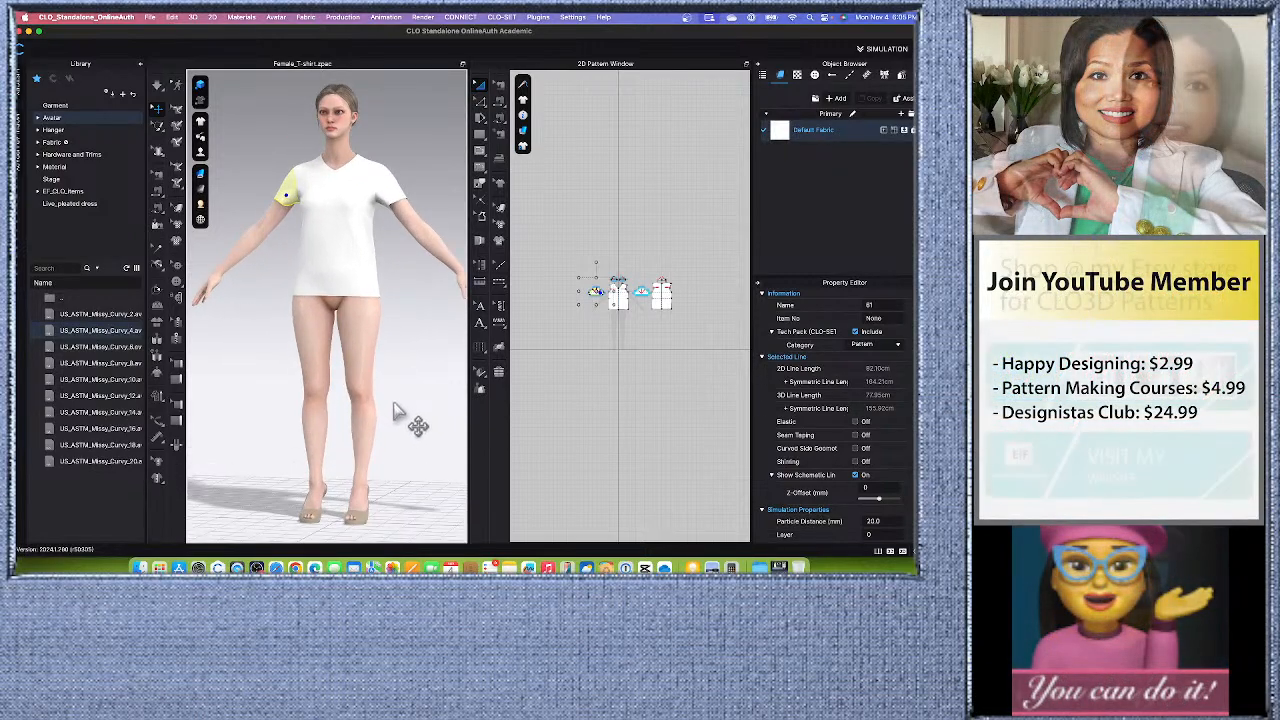
Step: Clear the scene by deleting the Mia avatar and all of the T-shirt's pattern pieces
scroll(400, 418, "down", 2)
left_click(268, 253)
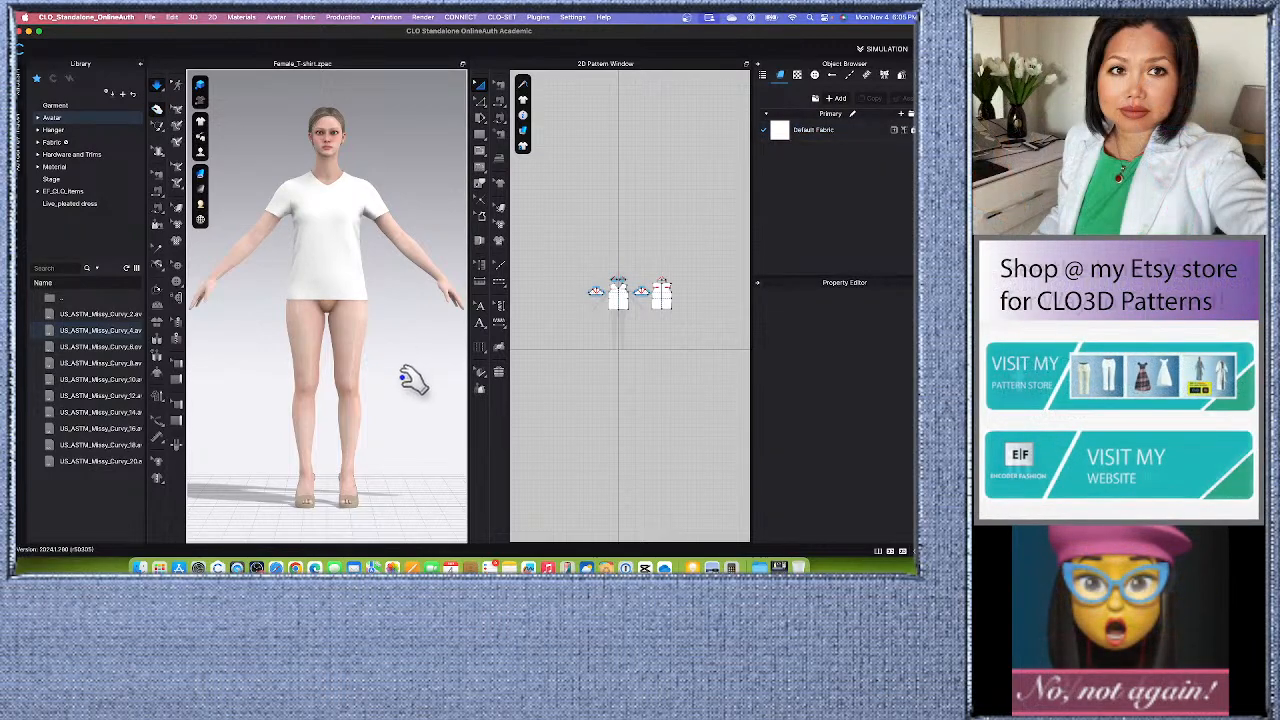
scroll(358, 368, "down", 2)
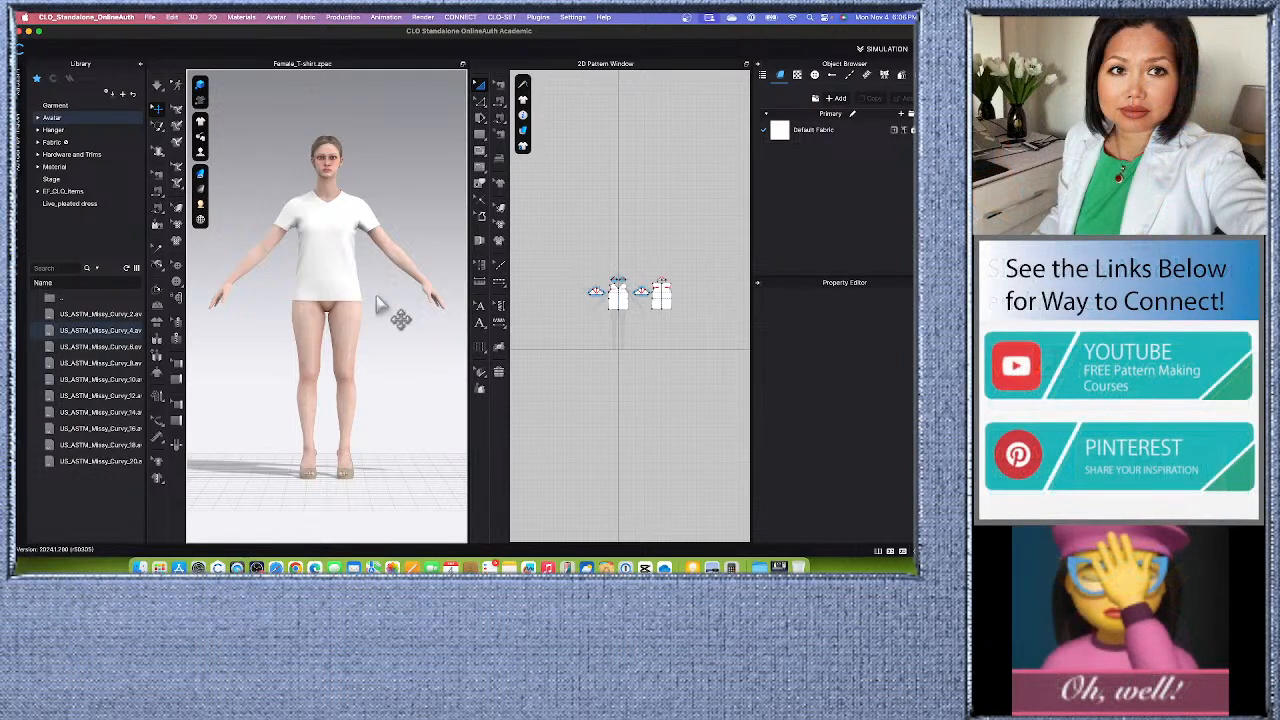
scroll(380, 305, "up", 2)
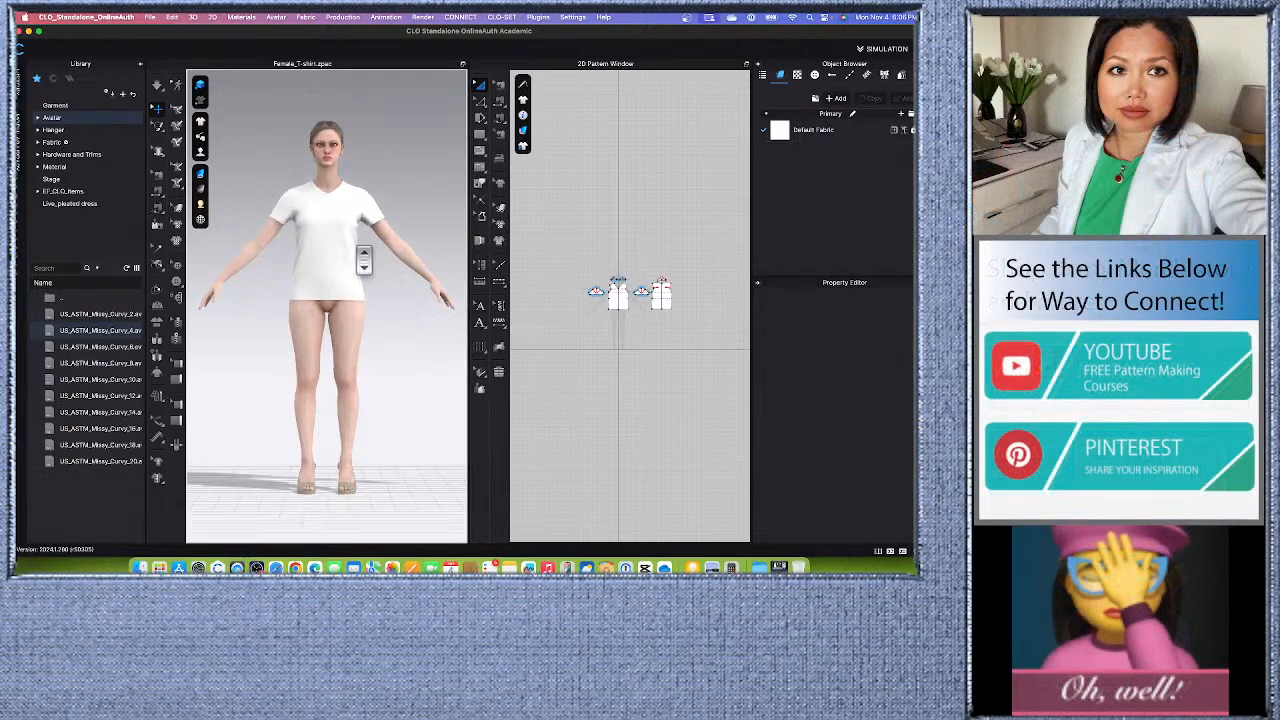
left_click(352, 347)
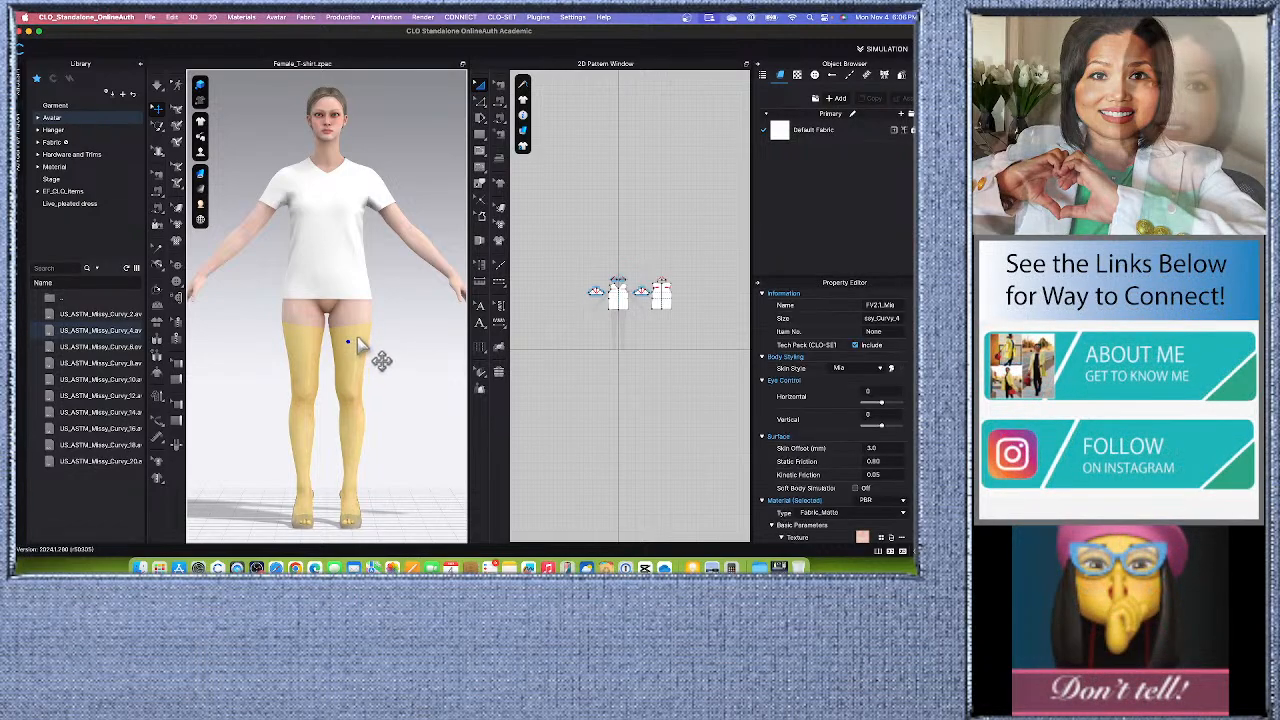
key("Delete")
mouse_move(552, 252)
left_mouse_down()
mouse_move(740, 278)
mouse_move(721, 357)
left_mouse_up()
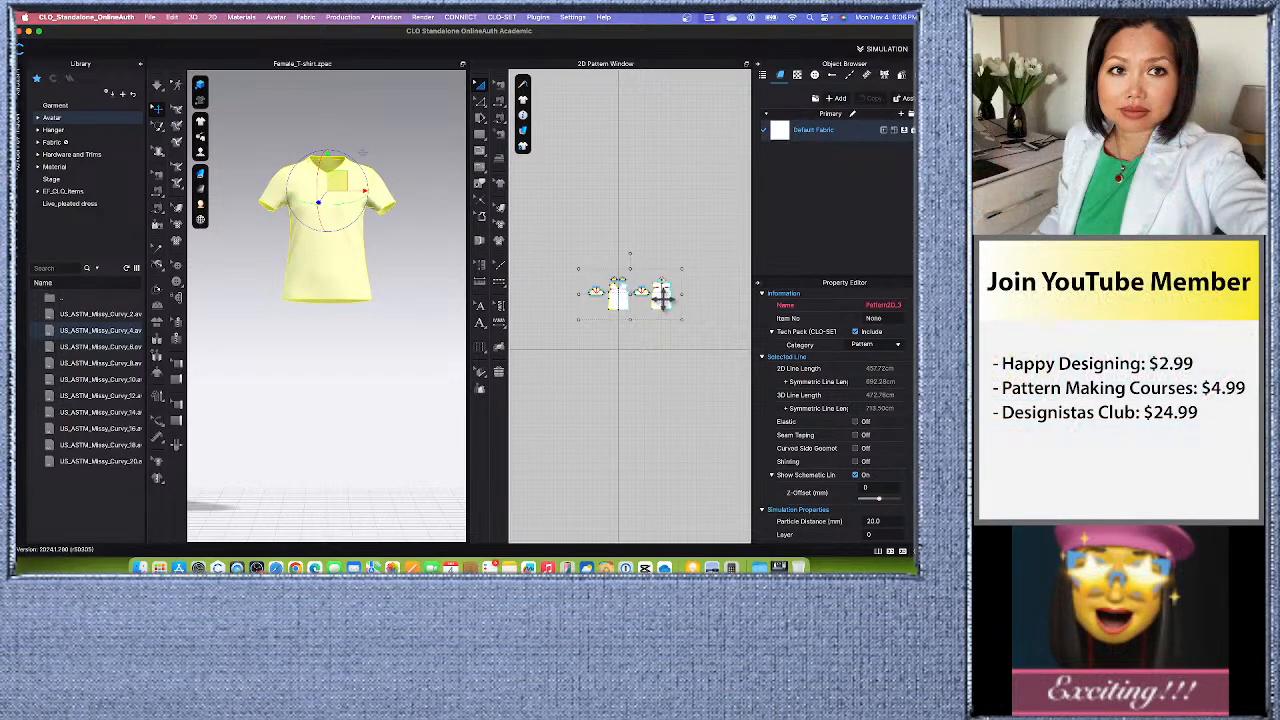
key("Delete")
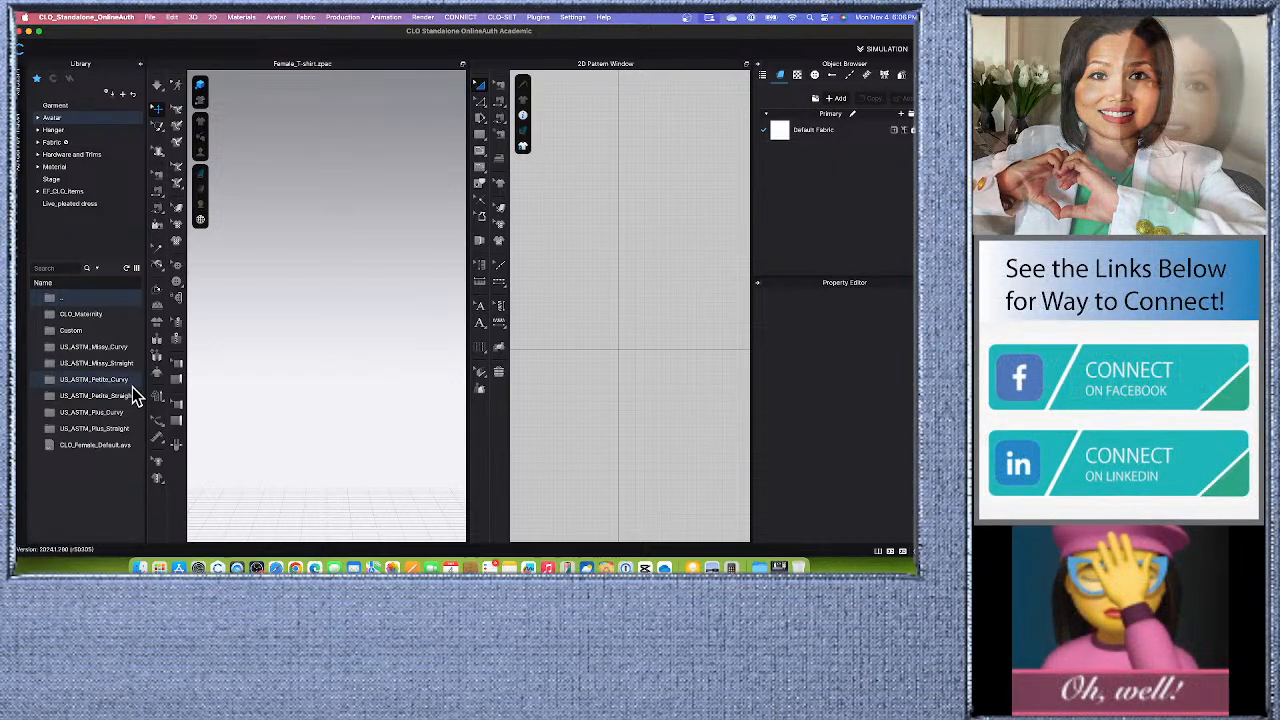
Step: Load the FV2.1_Mia.avt avatar from the library's Female_V2 avatar folder into the empty scene
left_click_drag(132, 387, 260, 413)
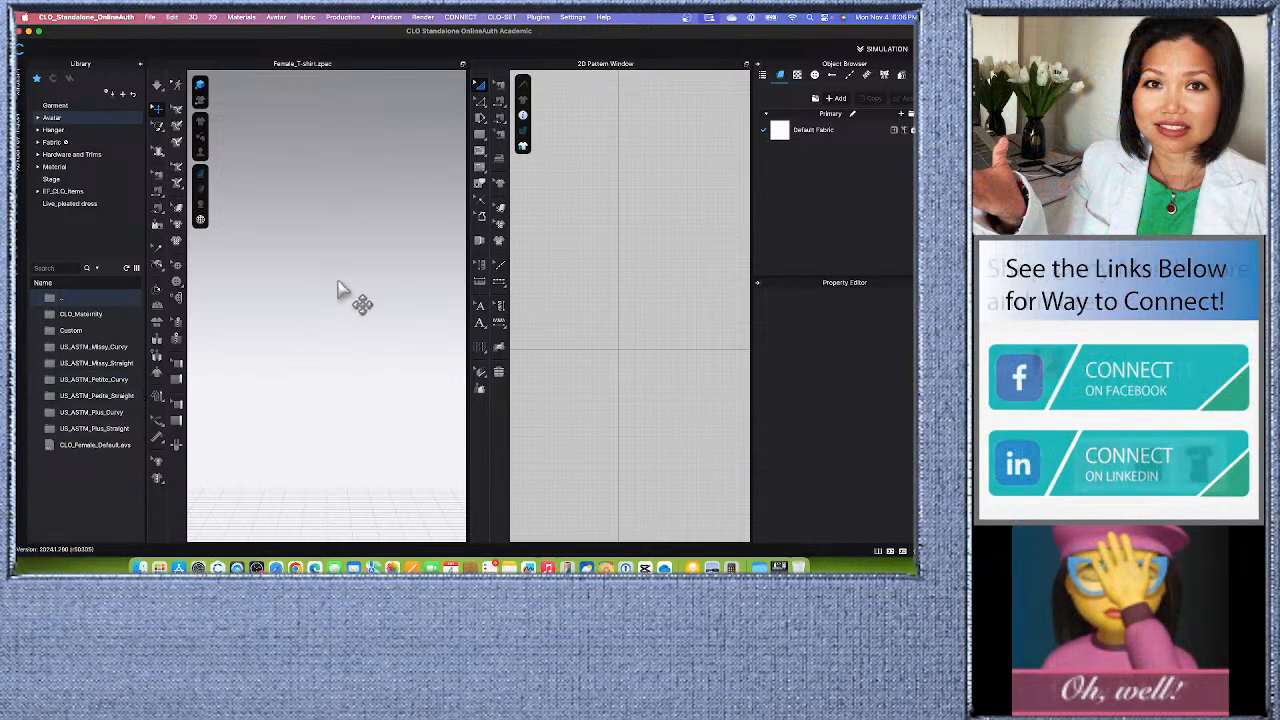
left_click_drag(337, 291, 348, 292)
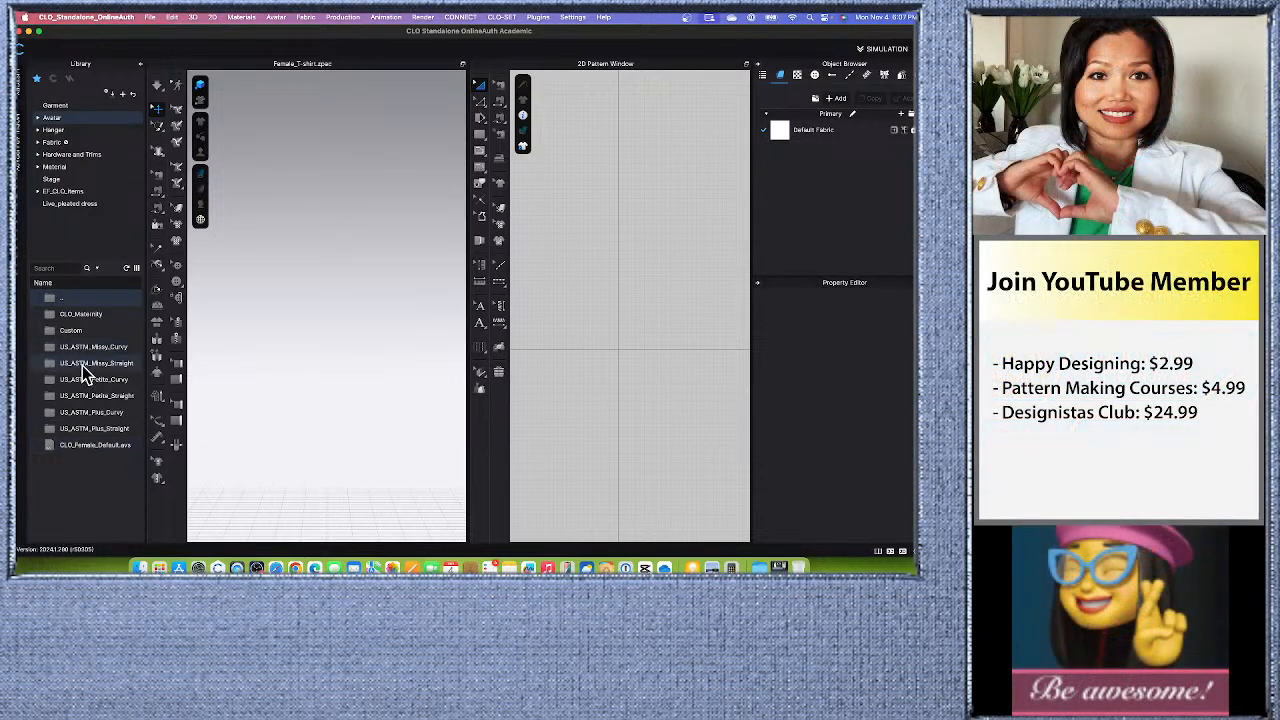
double_click(50, 298)
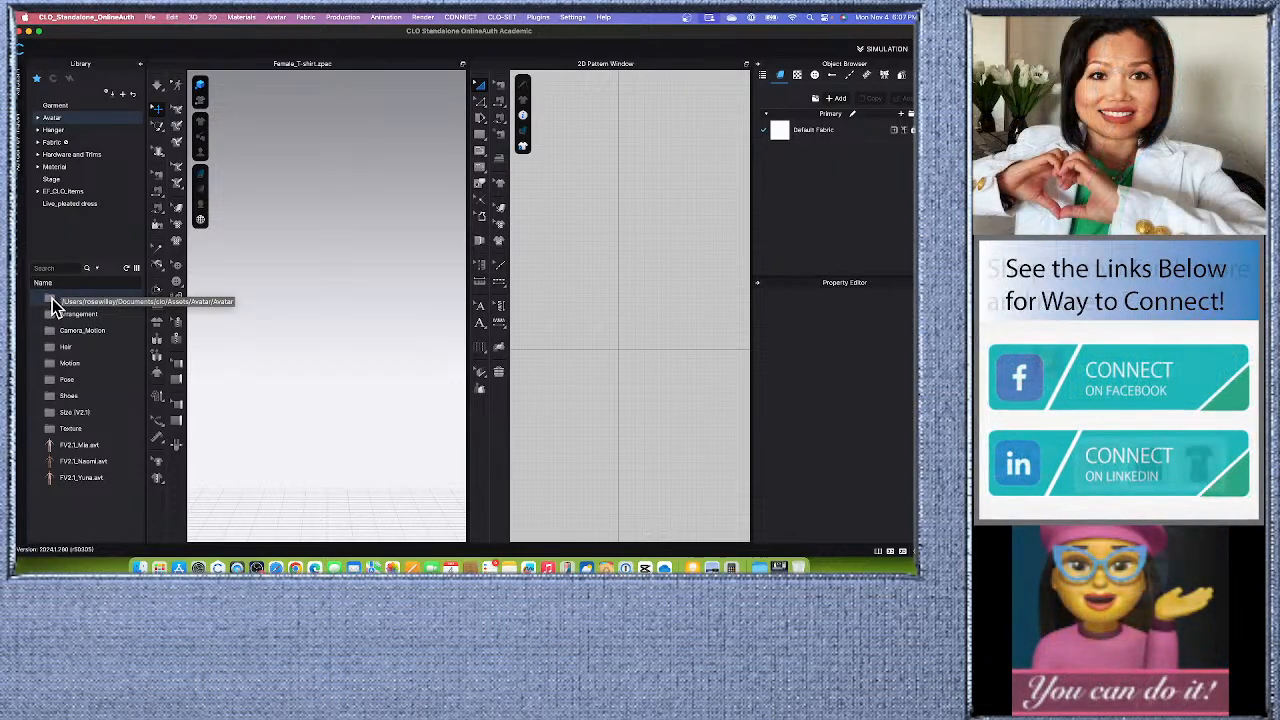
double_click(55, 303)
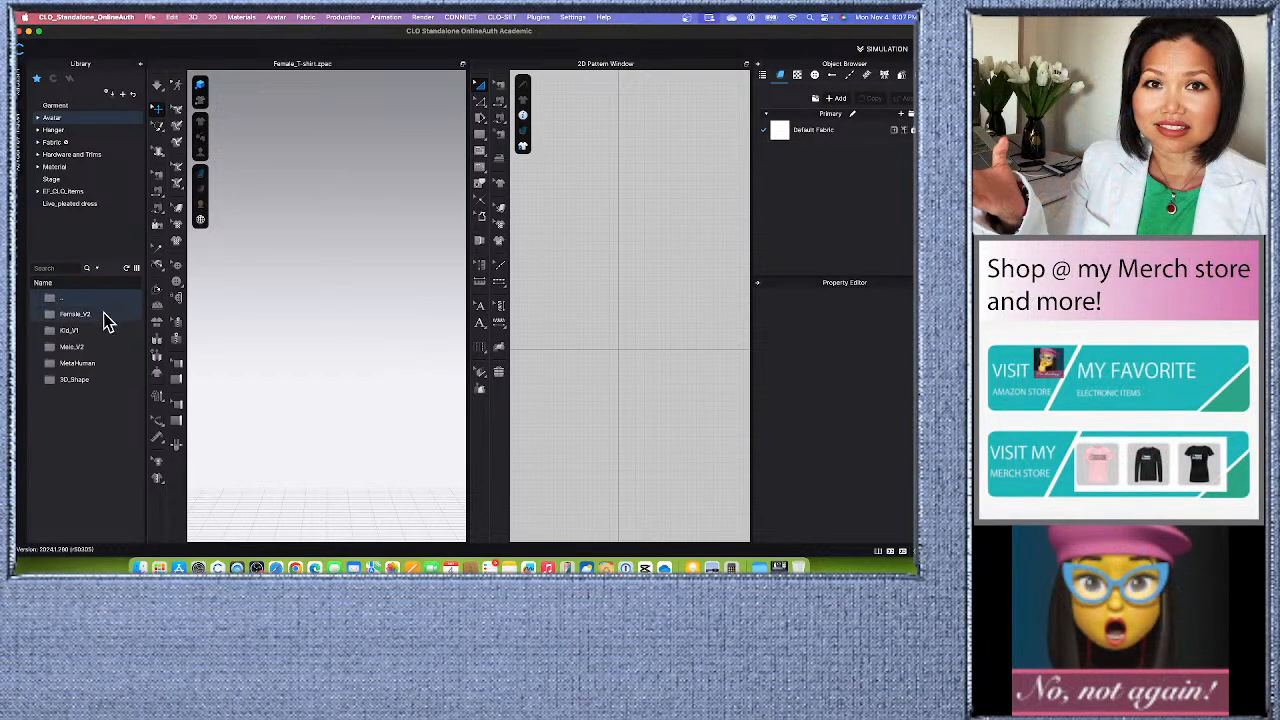
double_click(99, 316)
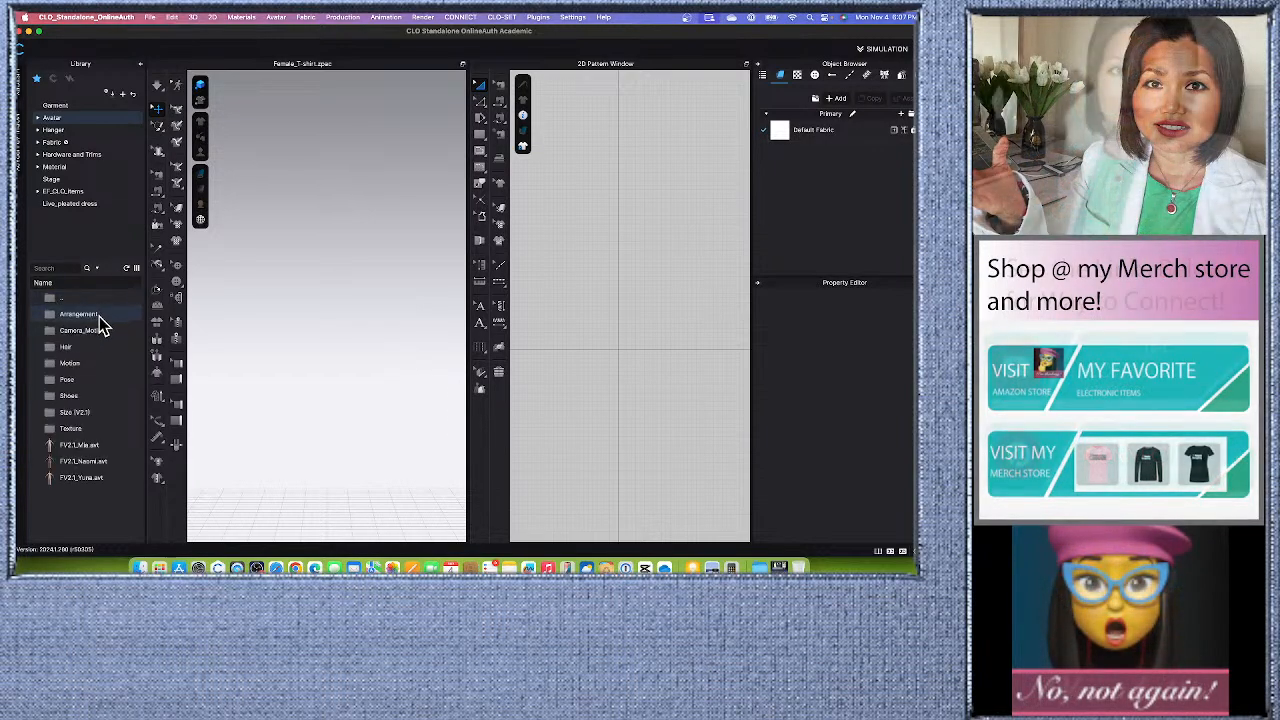
double_click(80, 445)
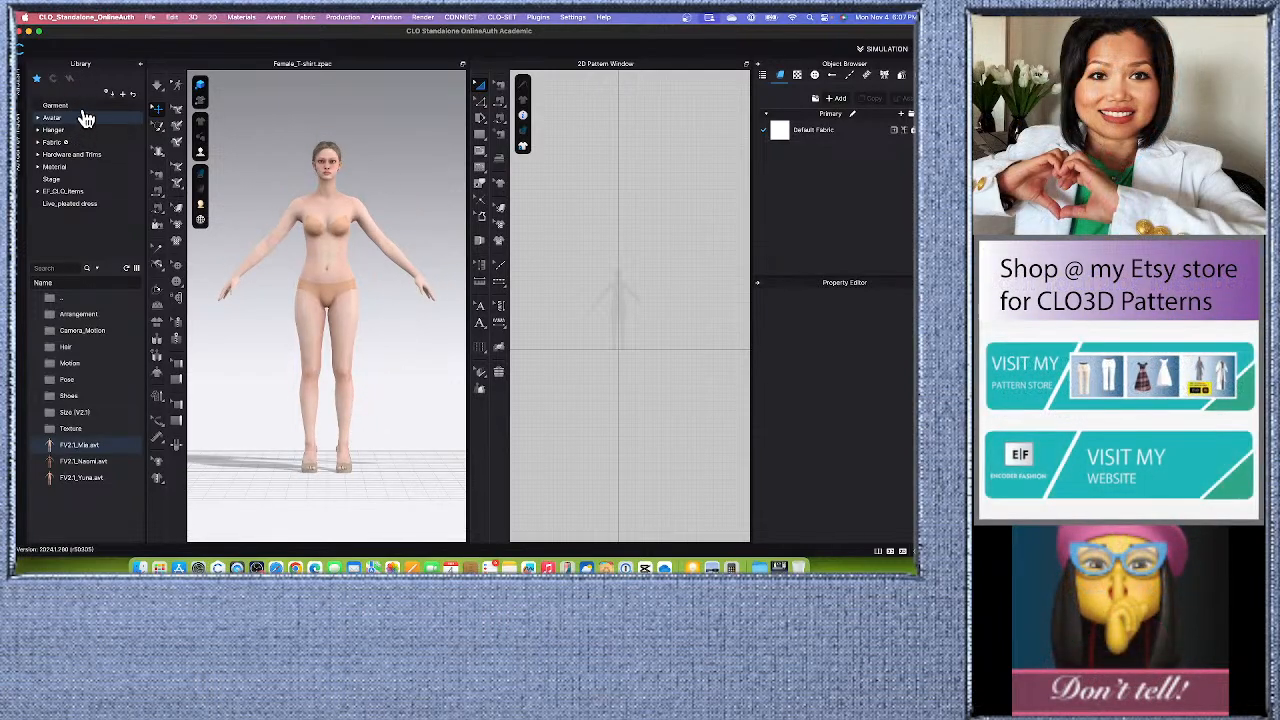
Step: Open Female_T-shirt.zpac from the library, maintaining the current avatar's size and pose, and simulate it onto the avatar
left_click(85, 107)
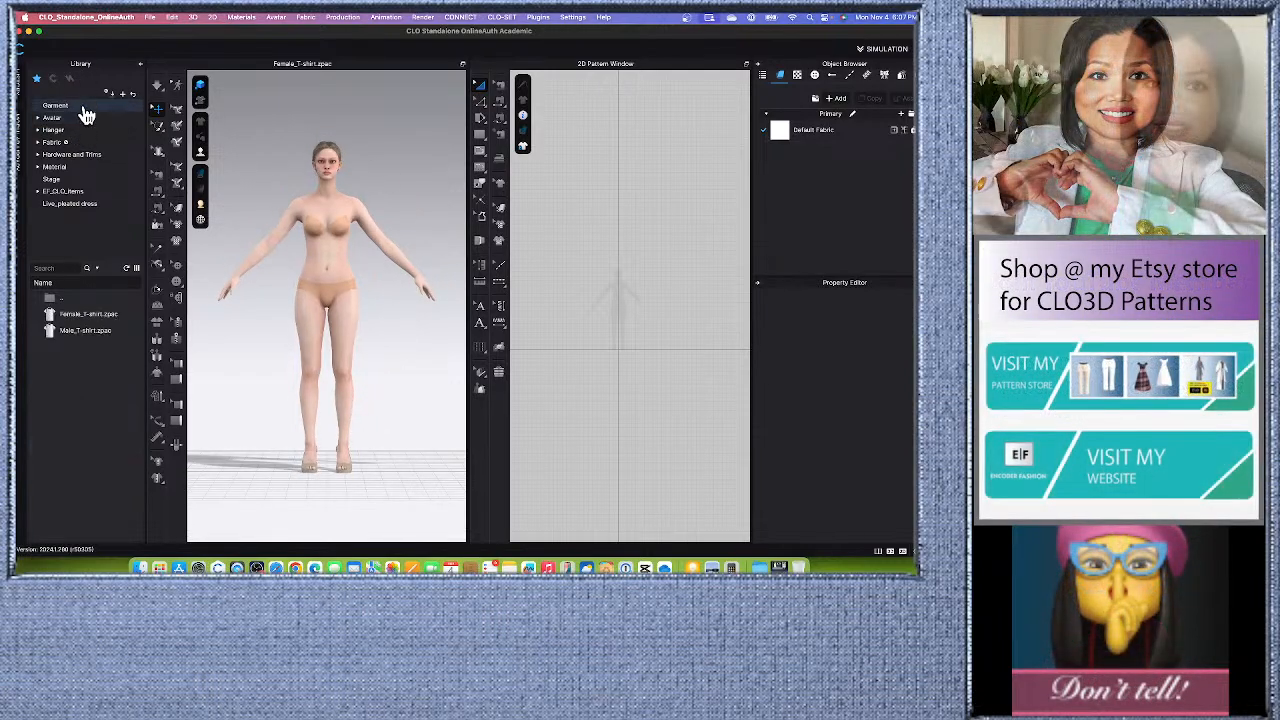
double_click(96, 320)
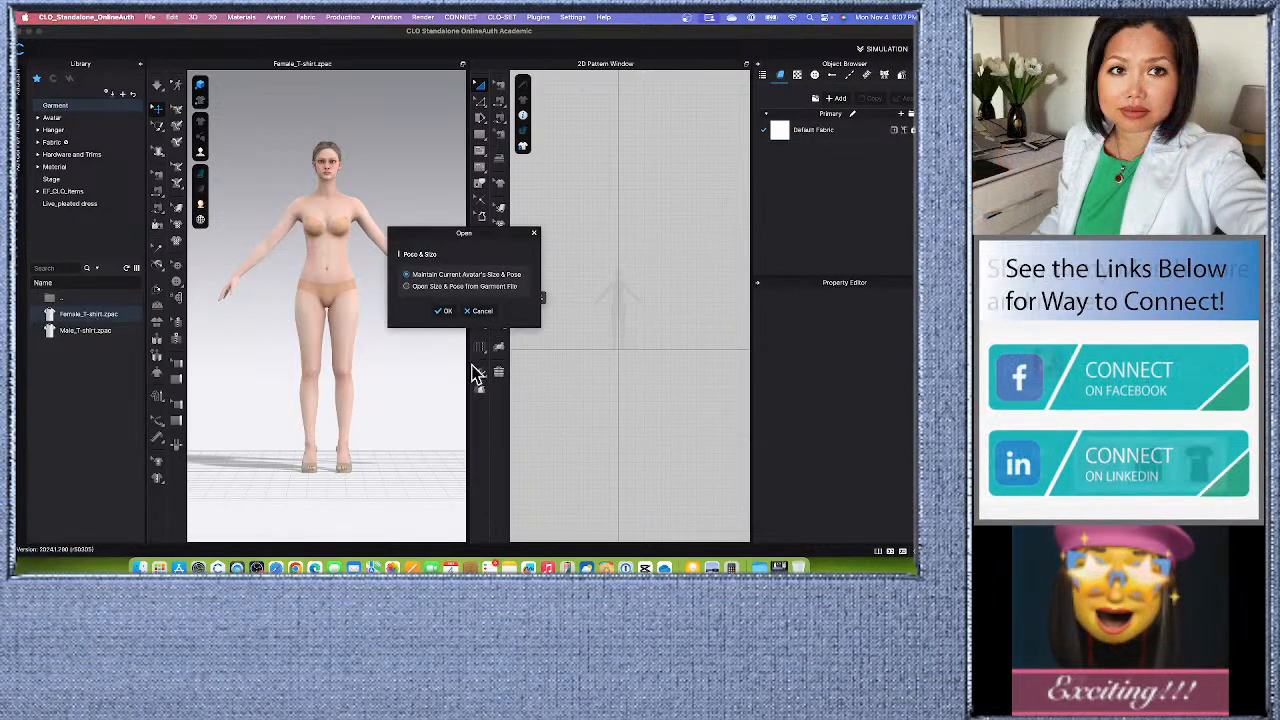
left_click(445, 313)
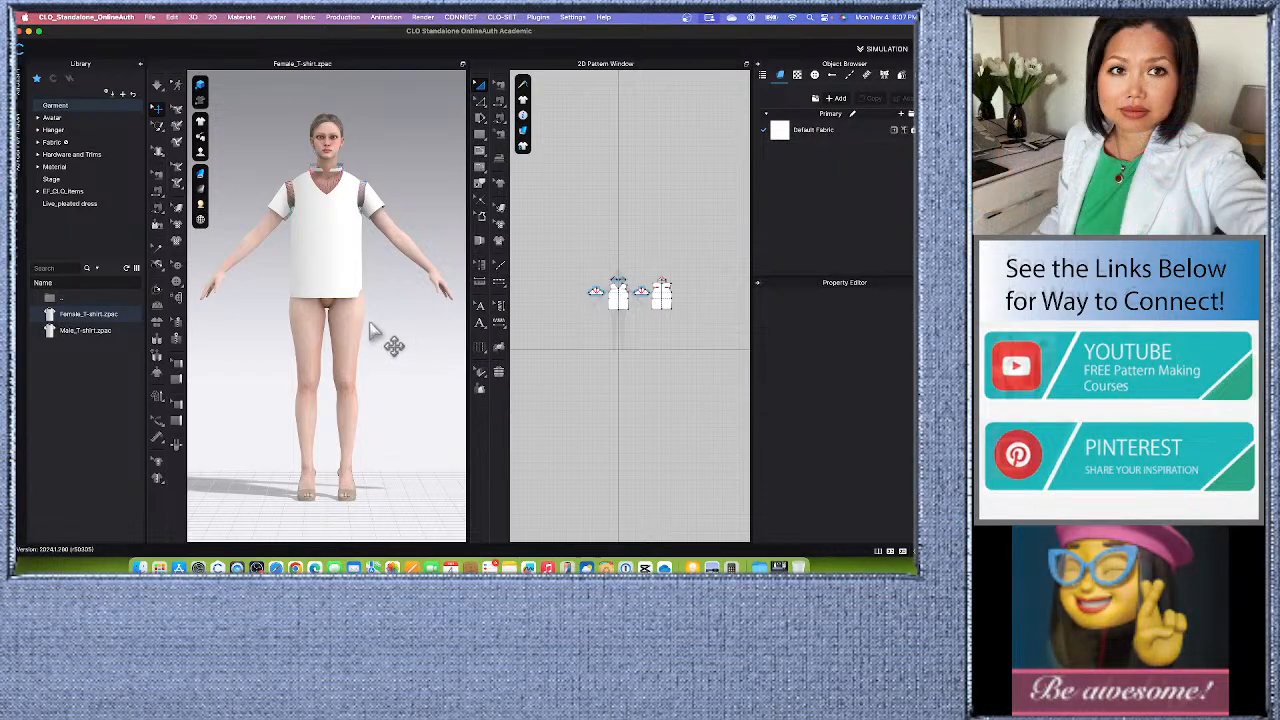
key("space")
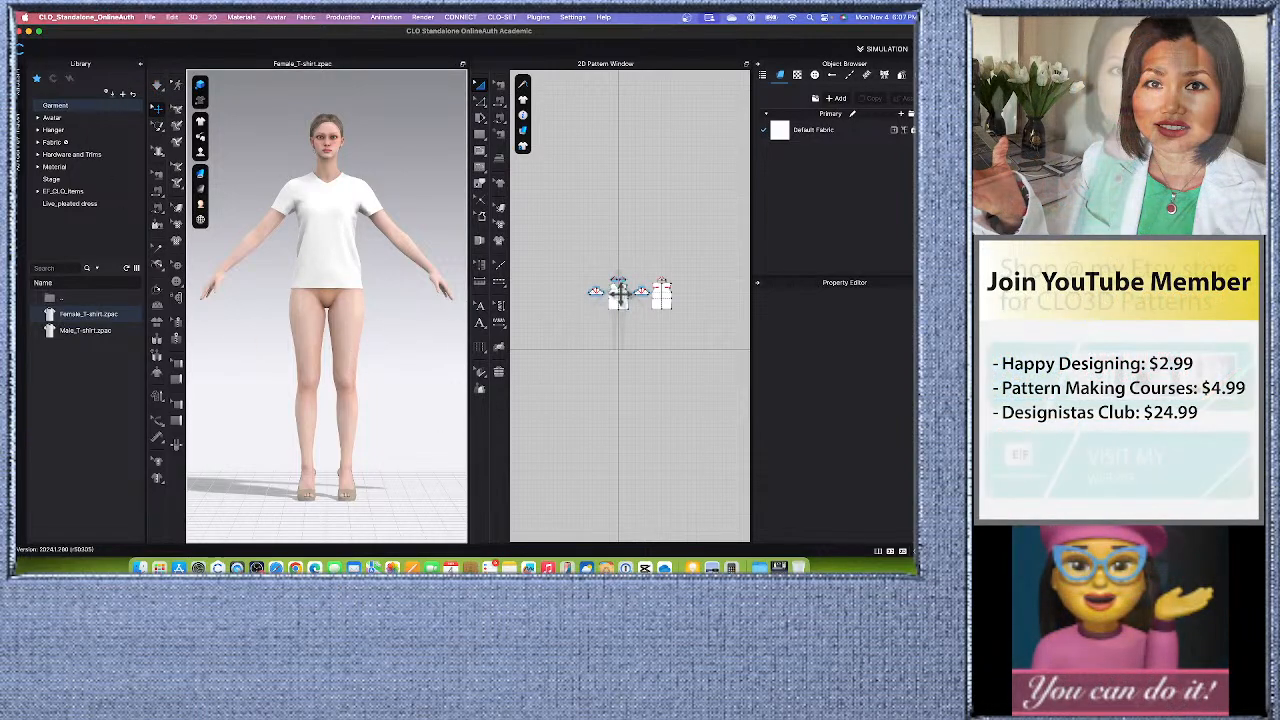
Step: Examine the T-shirt's 2D front pieces and the simulated drape on the avatar's upper body from the front
scroll(560, 330, "up", 3)
scroll(585, 320, "up", 3)
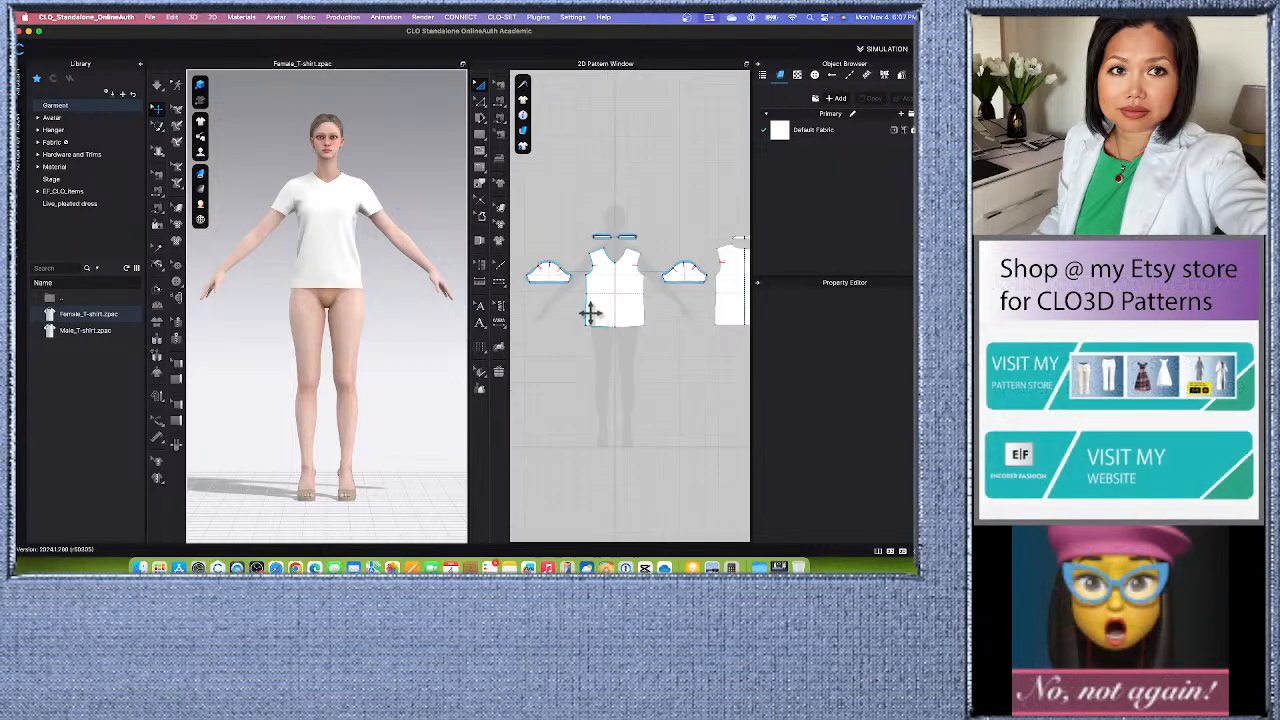
scroll(366, 345, "up", 2)
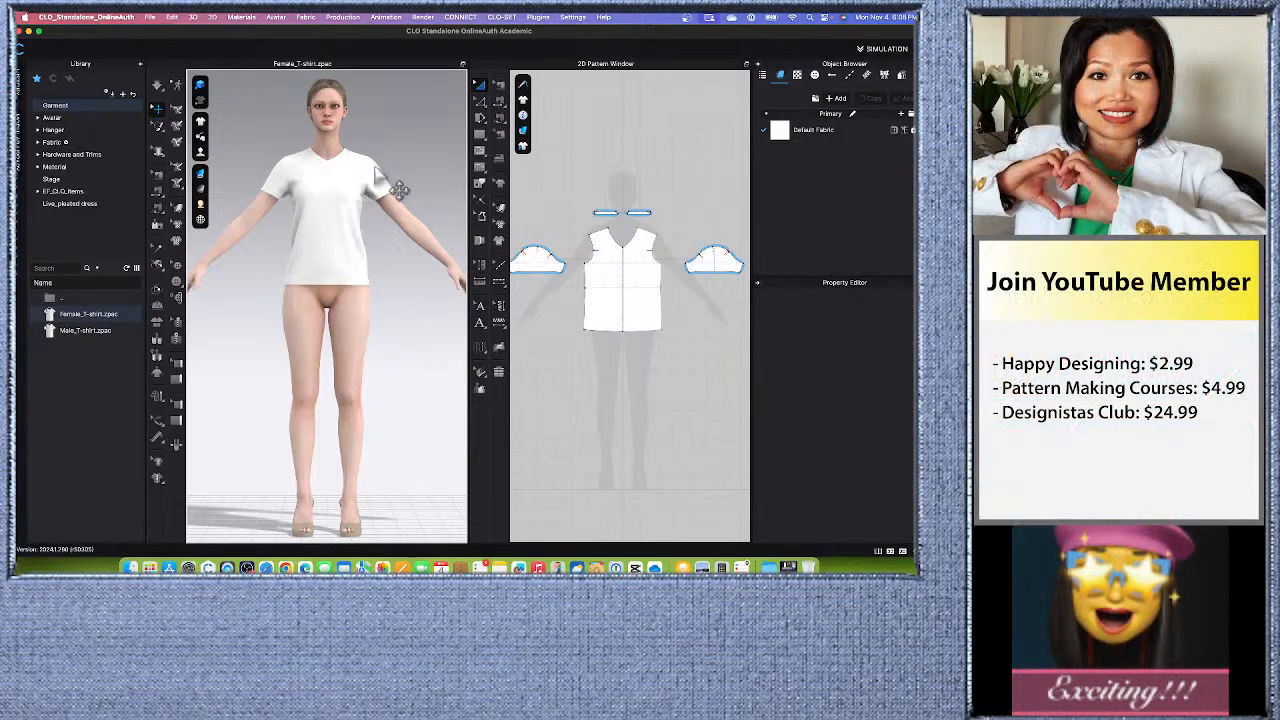
scroll(410, 258, "up", 3)
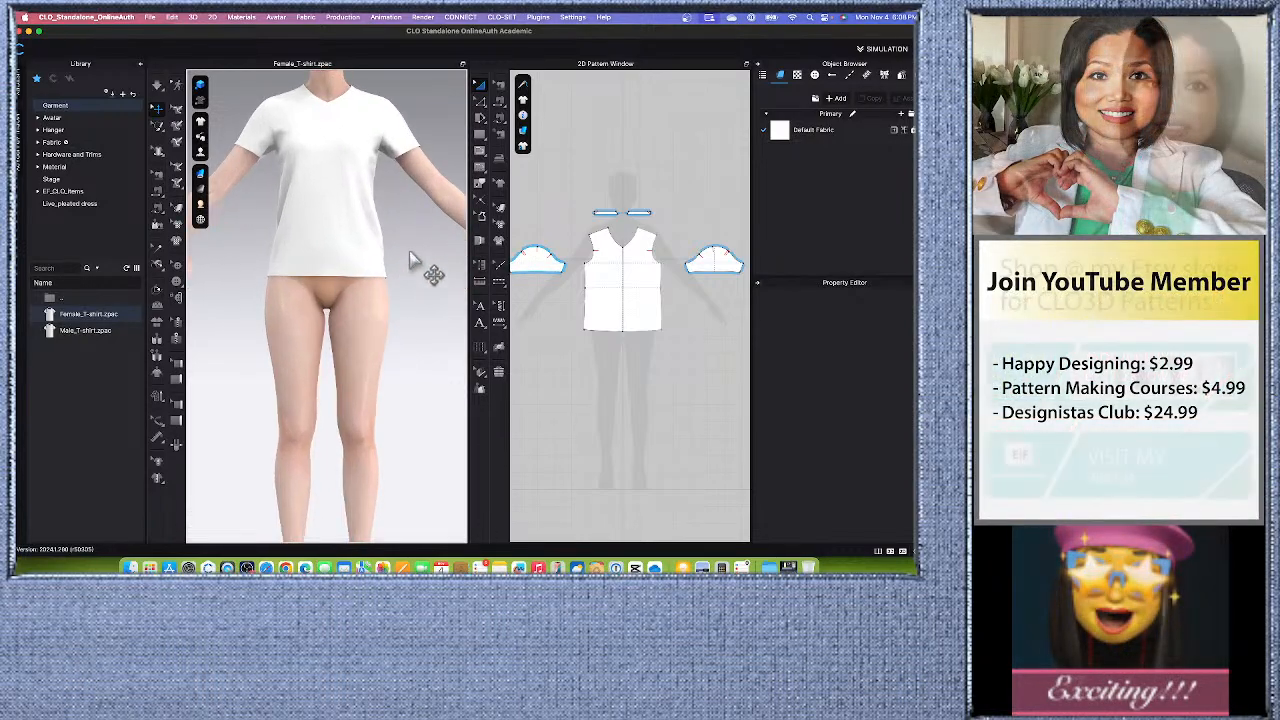
middle_click_drag(410, 298, 395, 361)
scroll(340, 303, "up", 2)
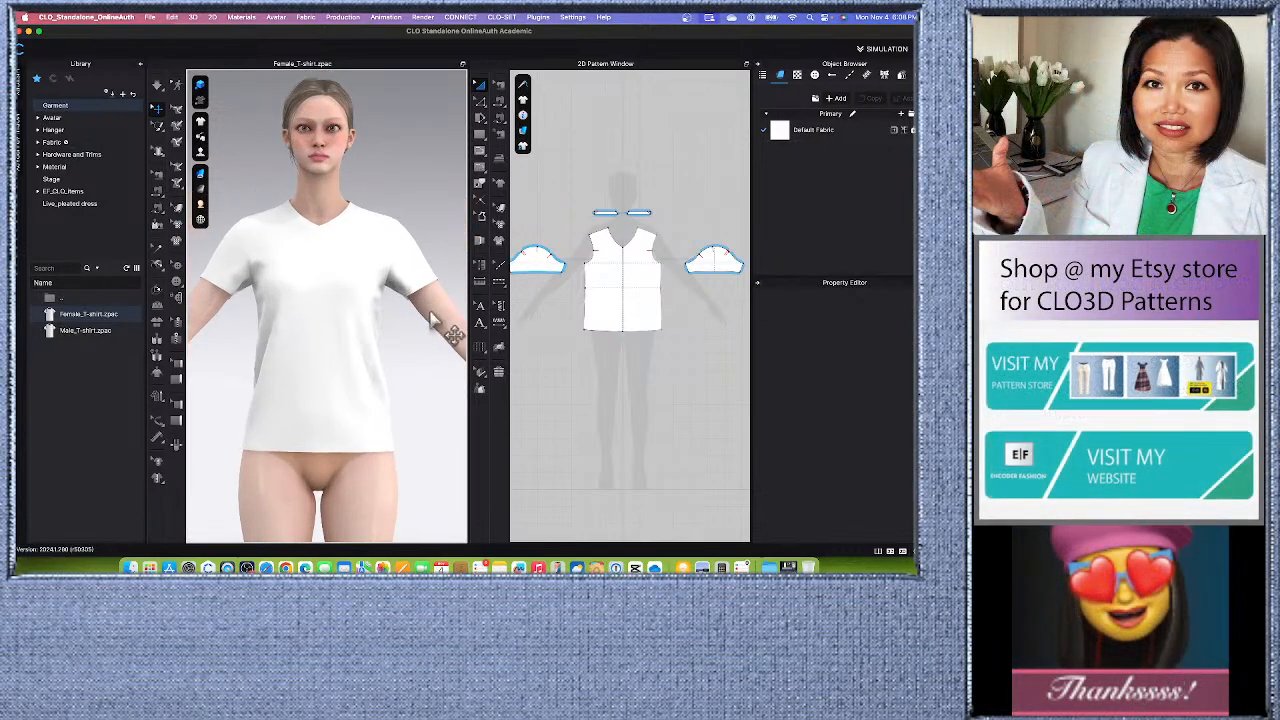
scroll(423, 357, "down", 3)
scroll(643, 300, "down", 3)
scroll(644, 316, "up", 3)
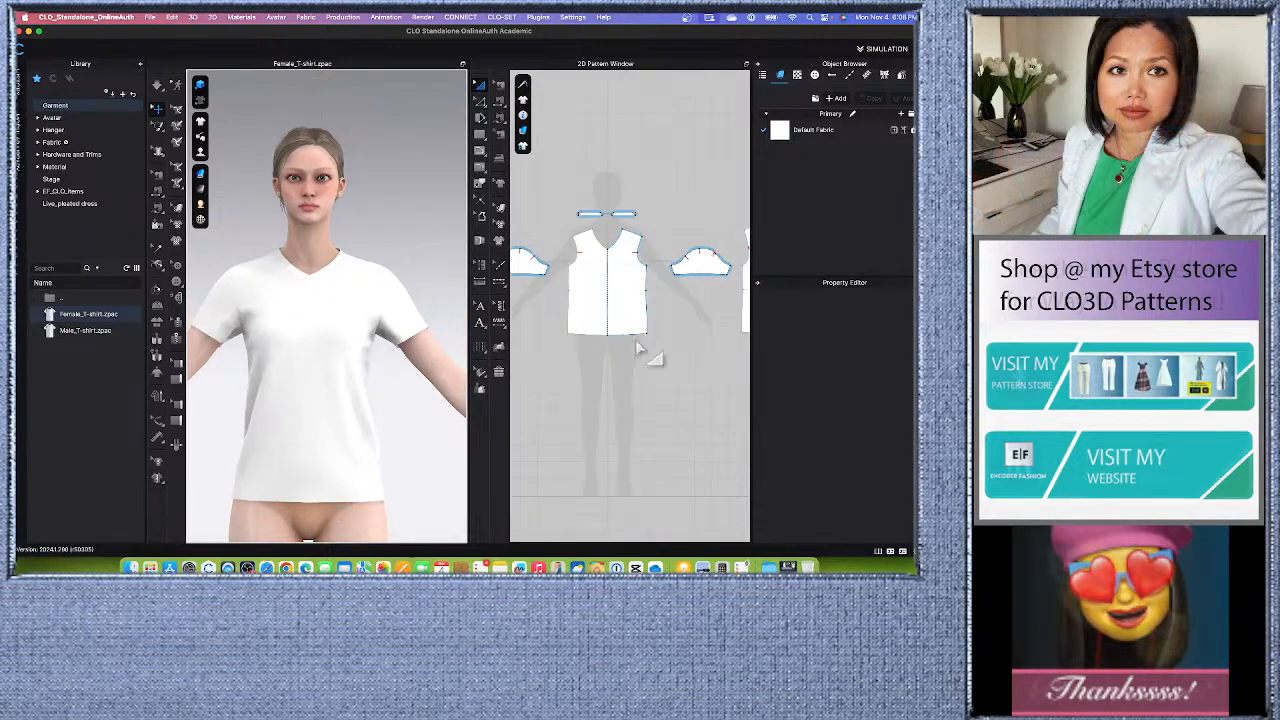
Step: Widen the 2D pattern window and frame the T-shirt's front, sleeve and neckband pieces in it
middle_click_drag(660, 192, 664, 248)
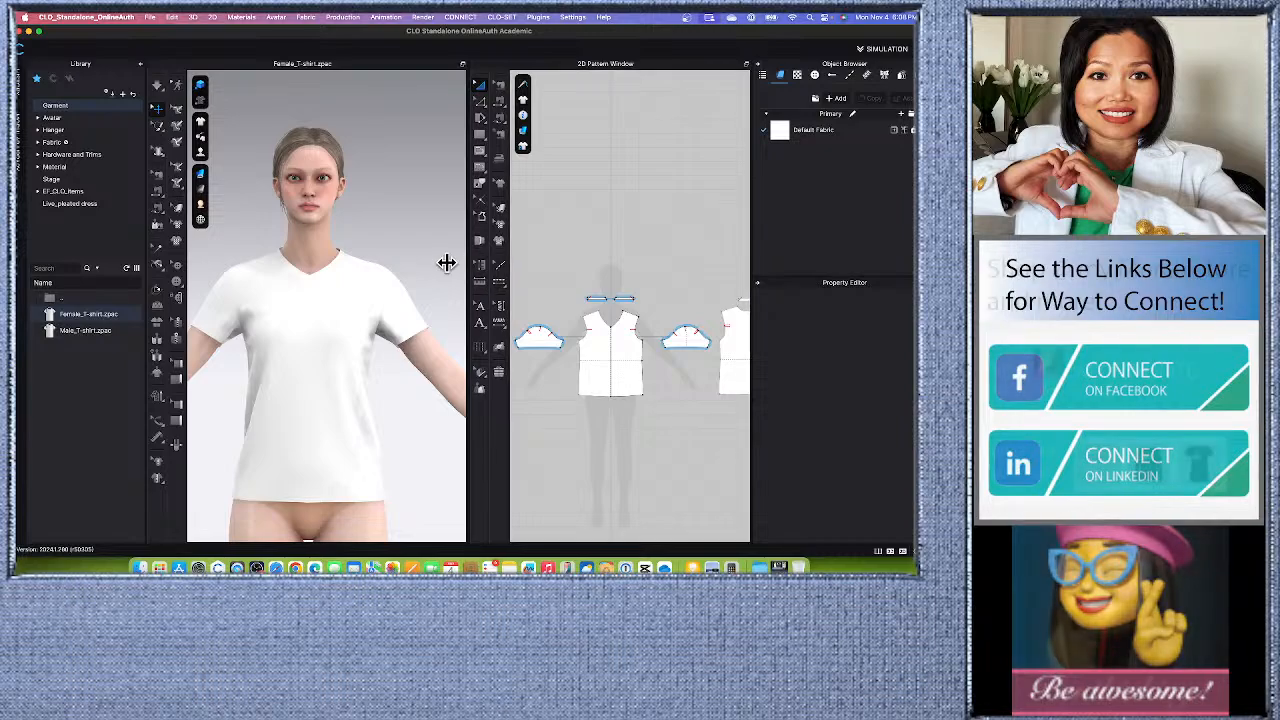
left_click_drag(446, 262, 388, 263)
scroll(651, 249, "down", 2)
scroll(615, 233, "up", 5)
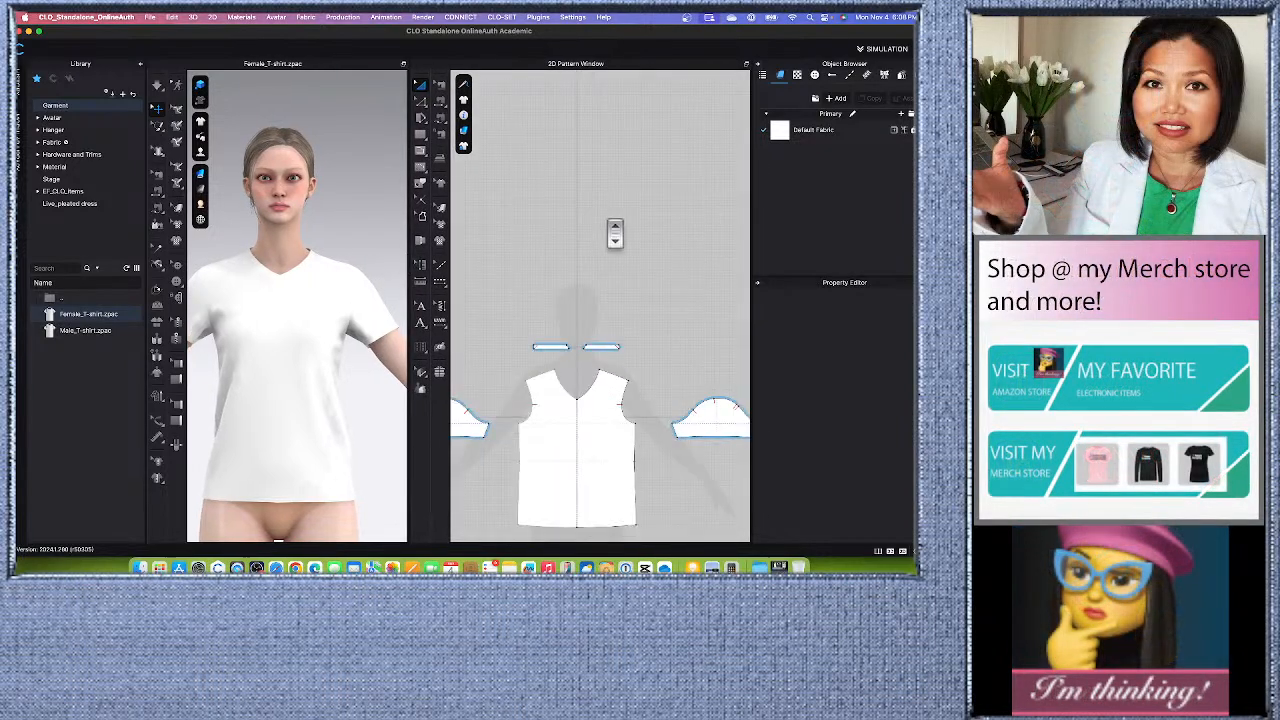
scroll(581, 232, "down", 2)
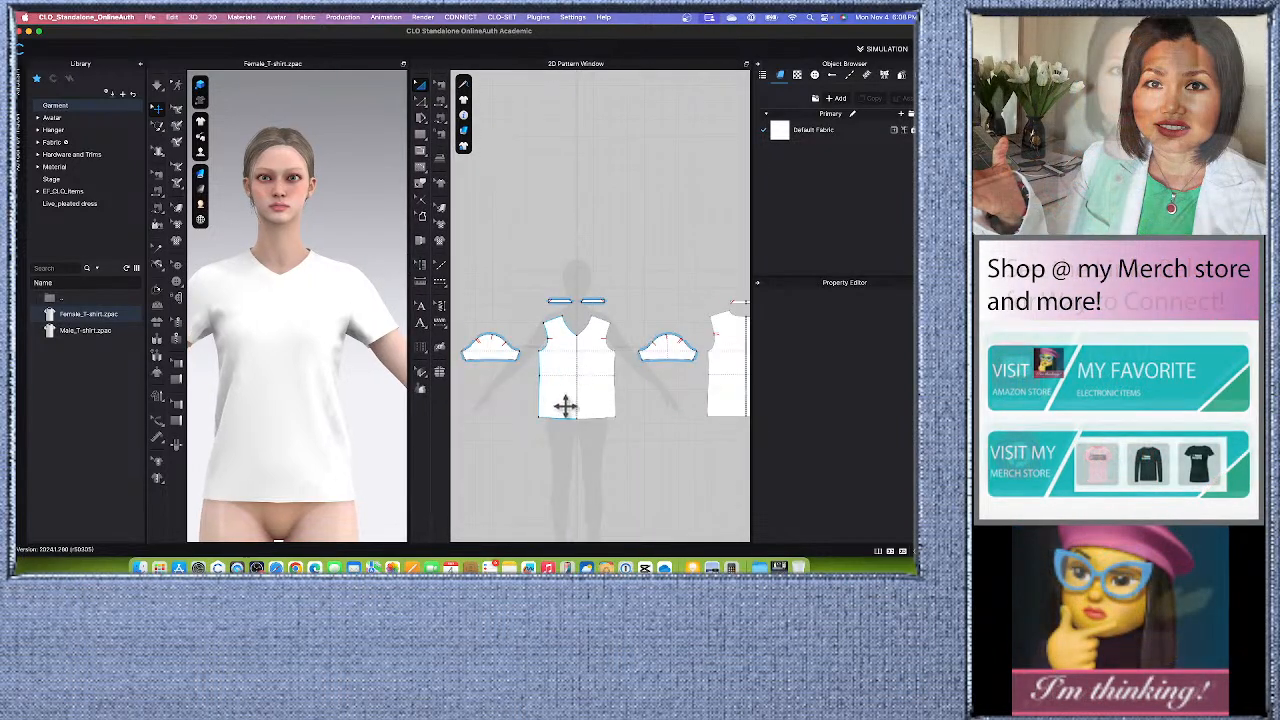
scroll(575, 390, "up", 3)
scroll(570, 350, "down", 1)
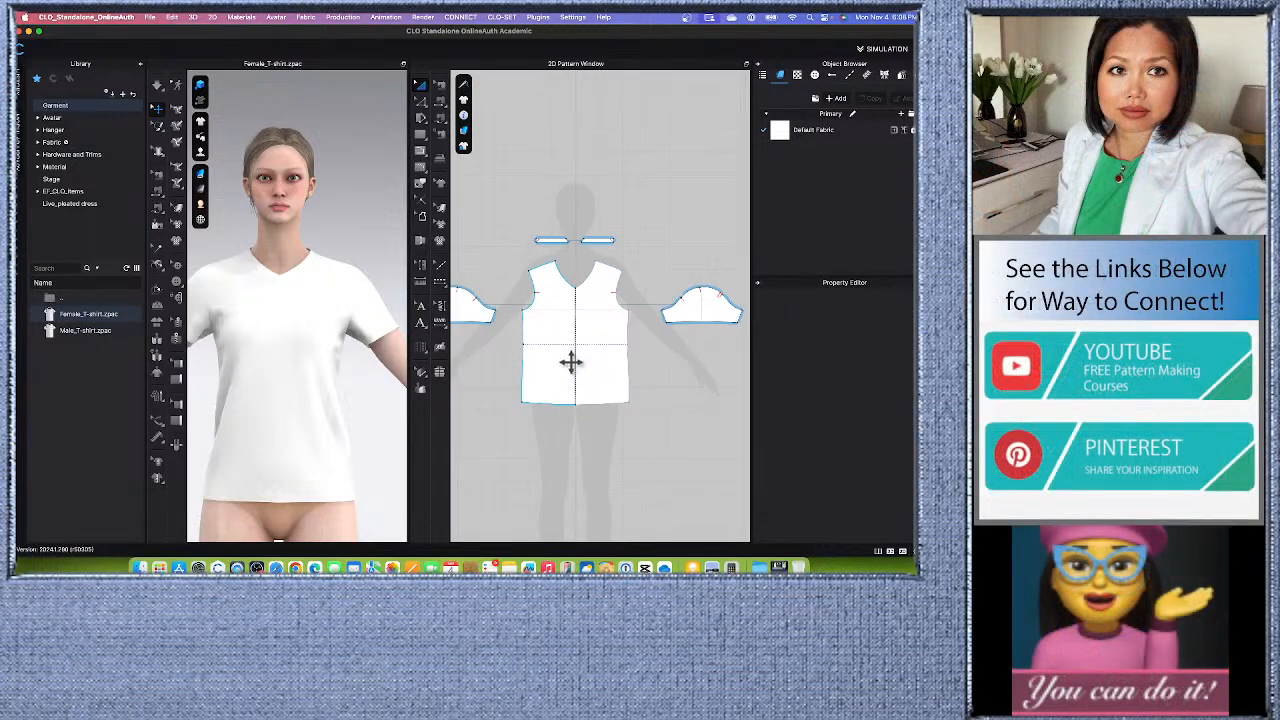
scroll(573, 395, "down", 2)
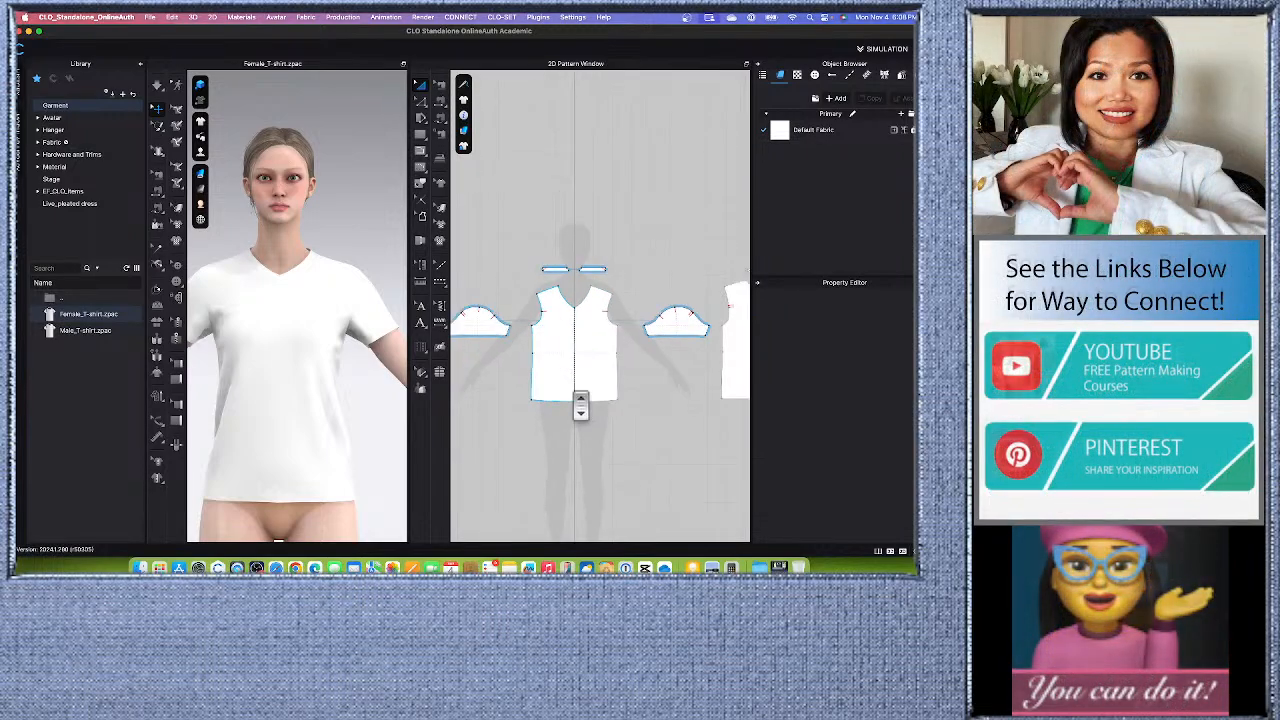
Step: Add two new fabrics, FABRIC 1 and FABRIC 2, below the default fabric
left_click(850, 133)
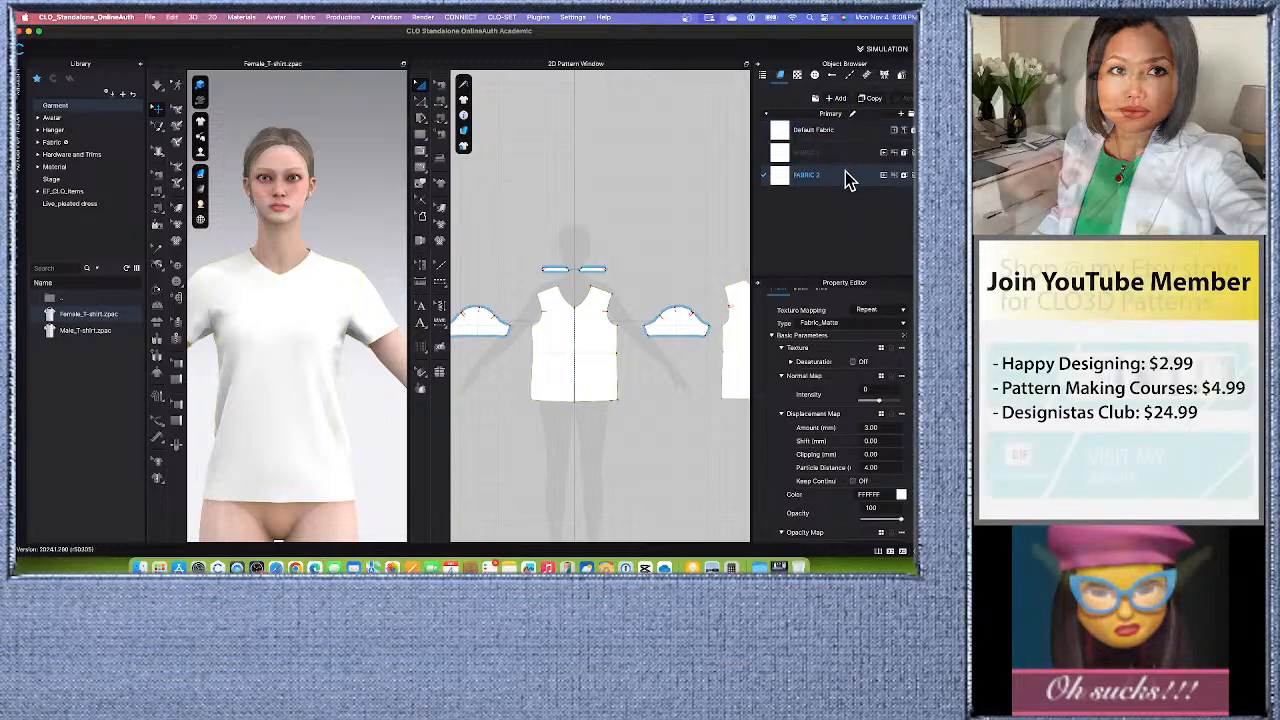
left_click(842, 150)
left_click(852, 131)
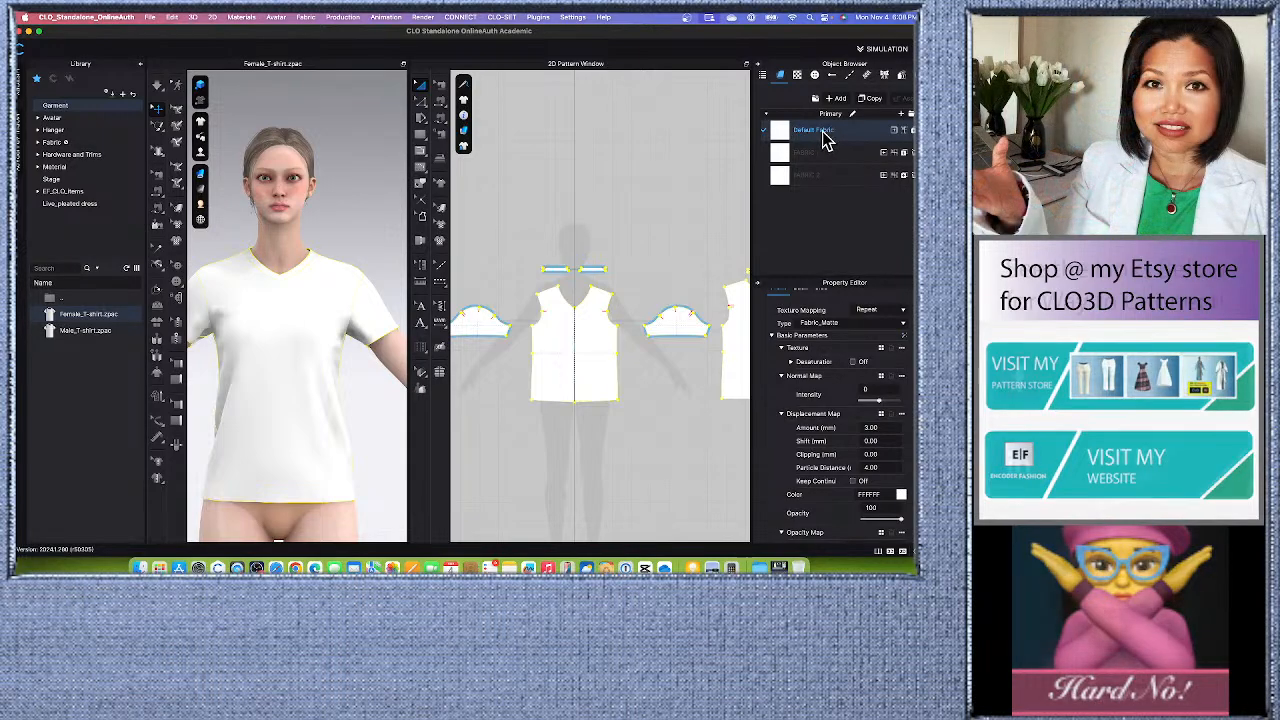
Step: Rename Default Fabric as Shirt and FABRIC 1 as Button1
double_click(835, 132)
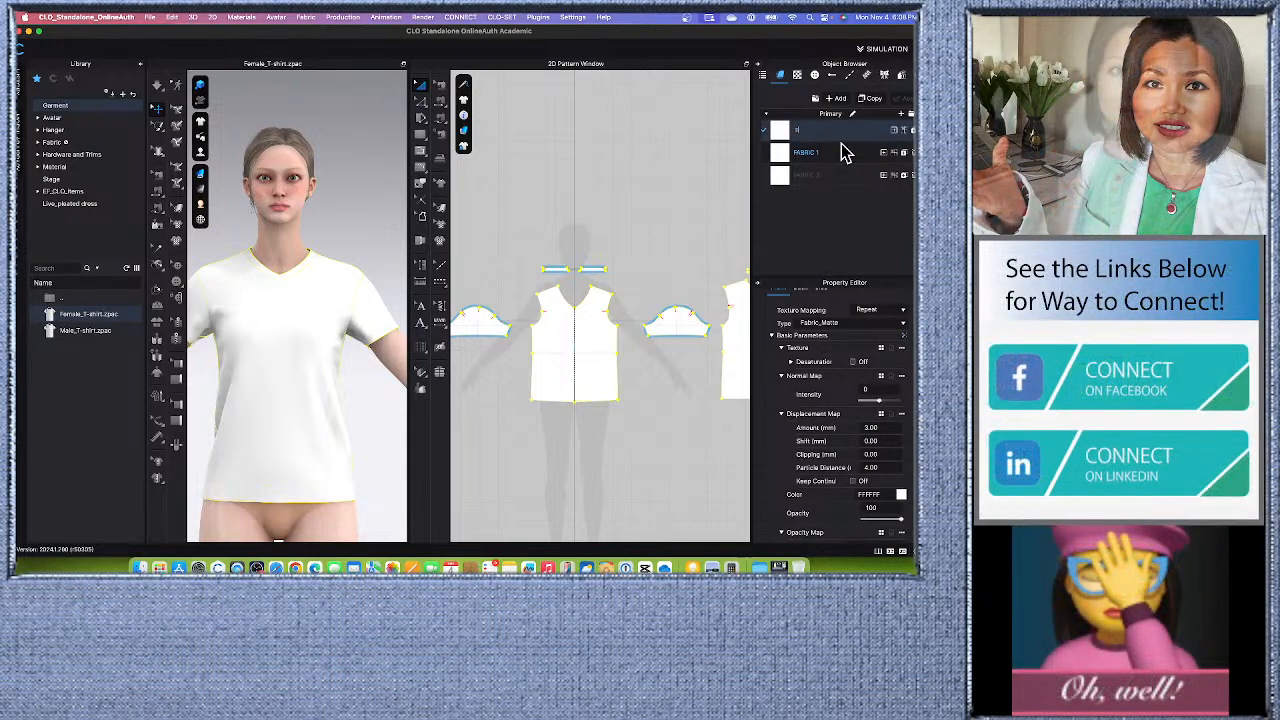
type("Sh")
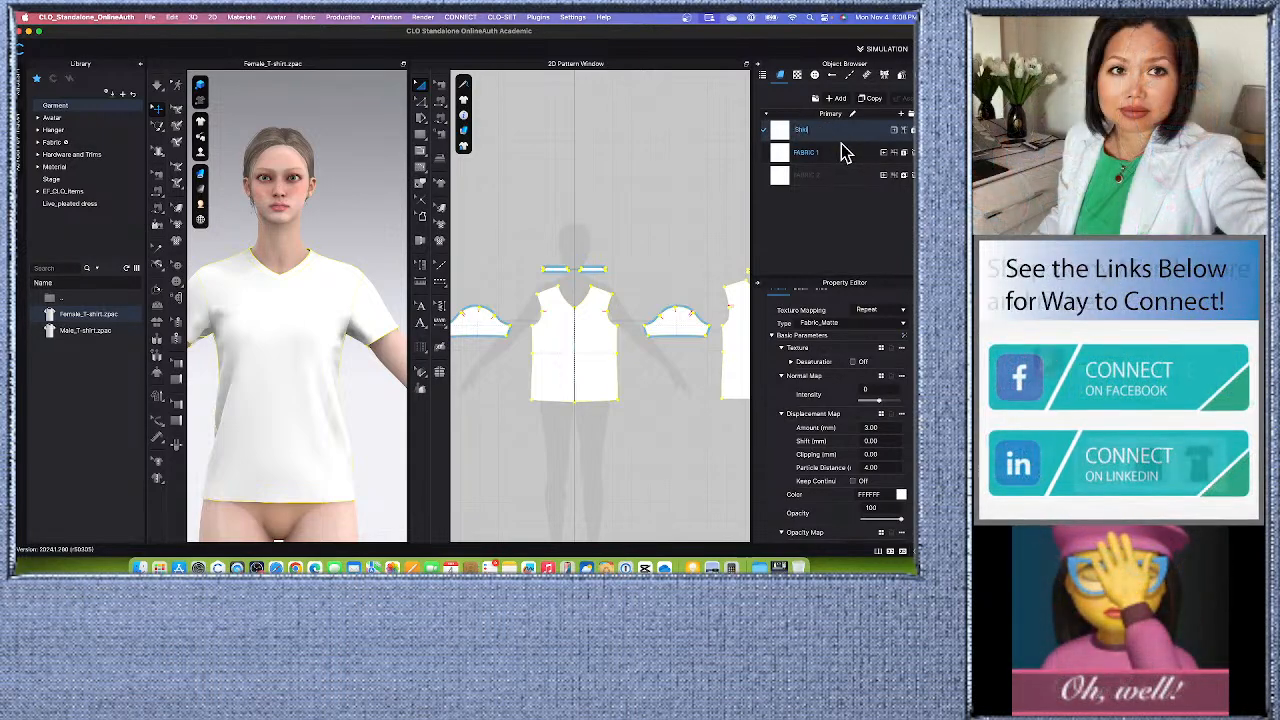
type("irt")
key("Return")
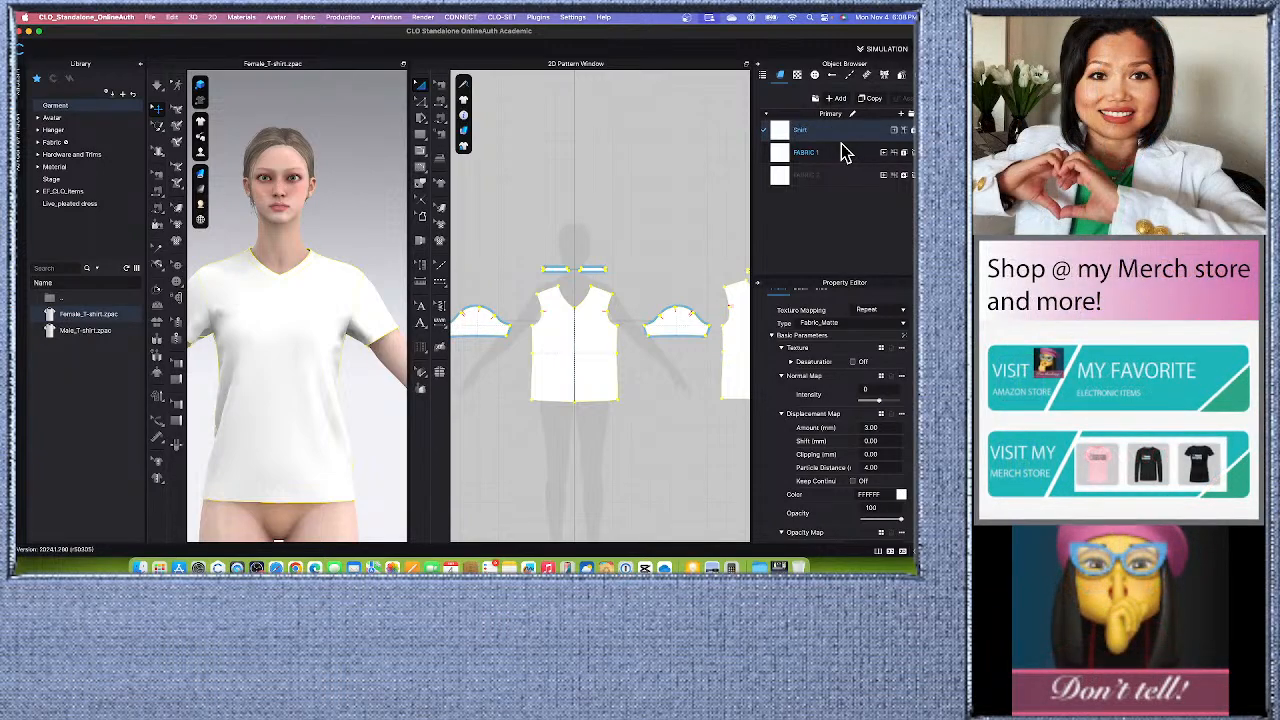
double_click(829, 156)
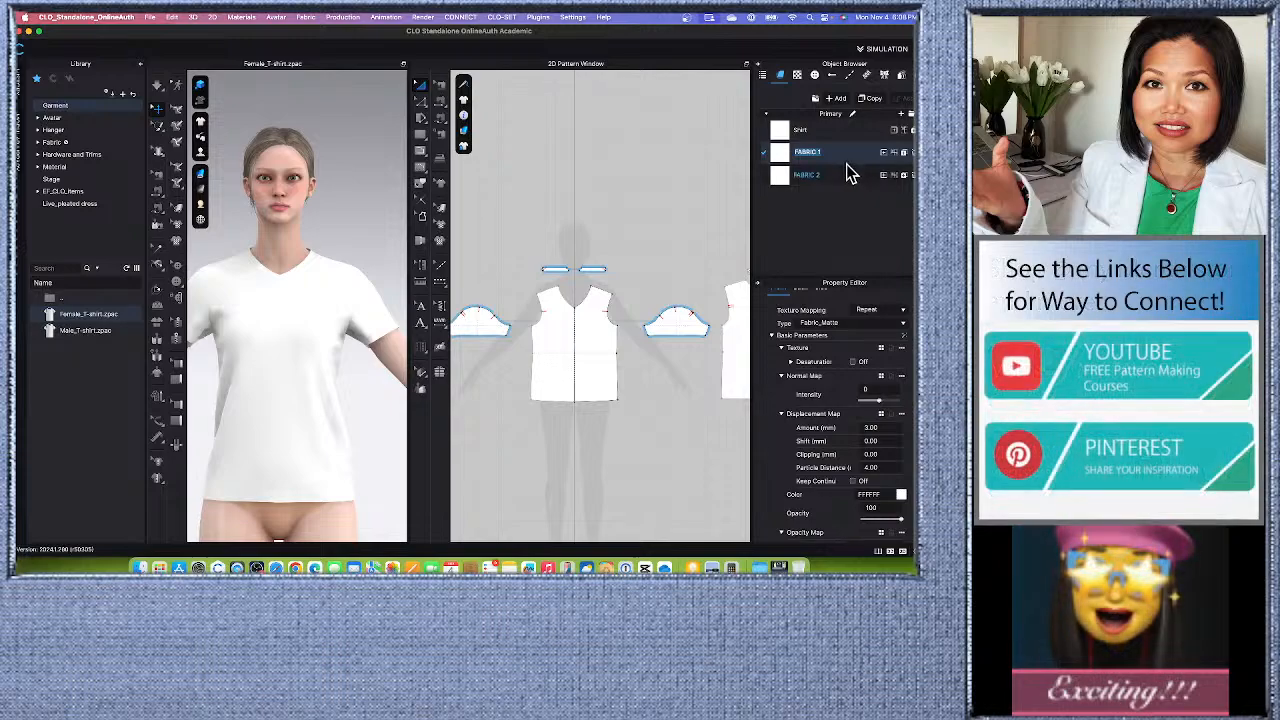
type("Button1")
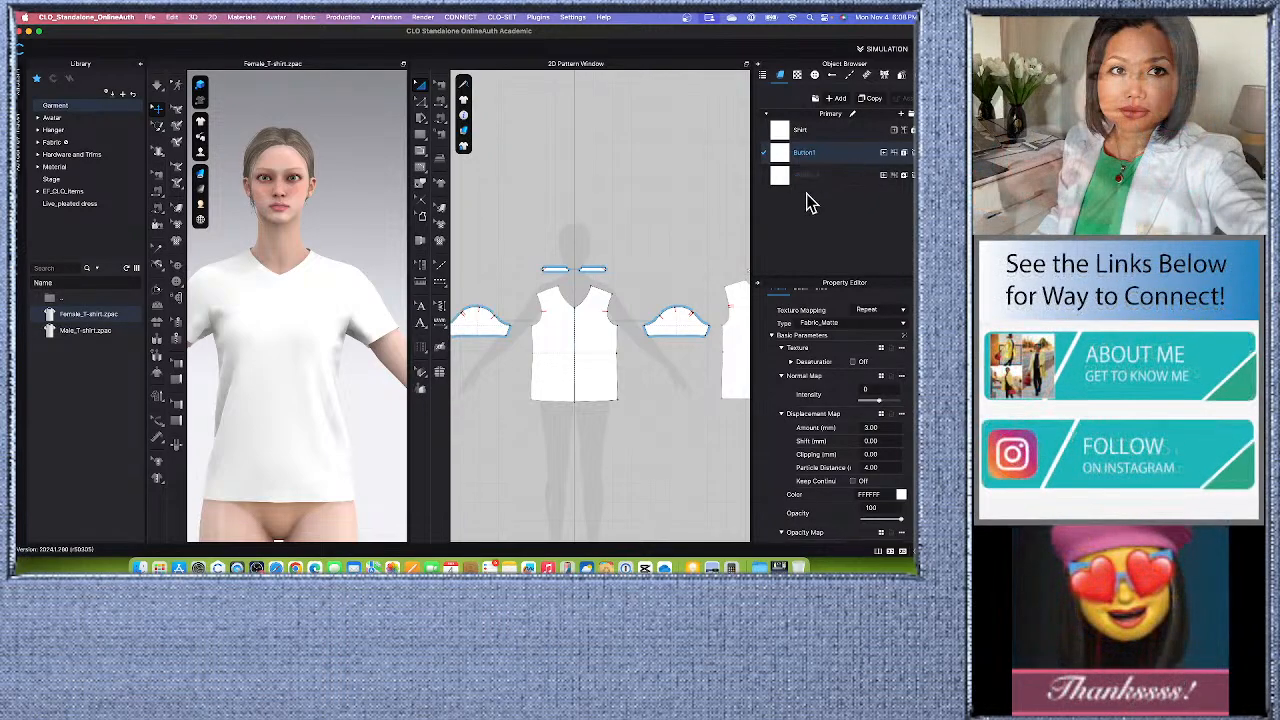
Step: Rename the FABRIC 2 entry in the fabric list as Button2
double_click(814, 177)
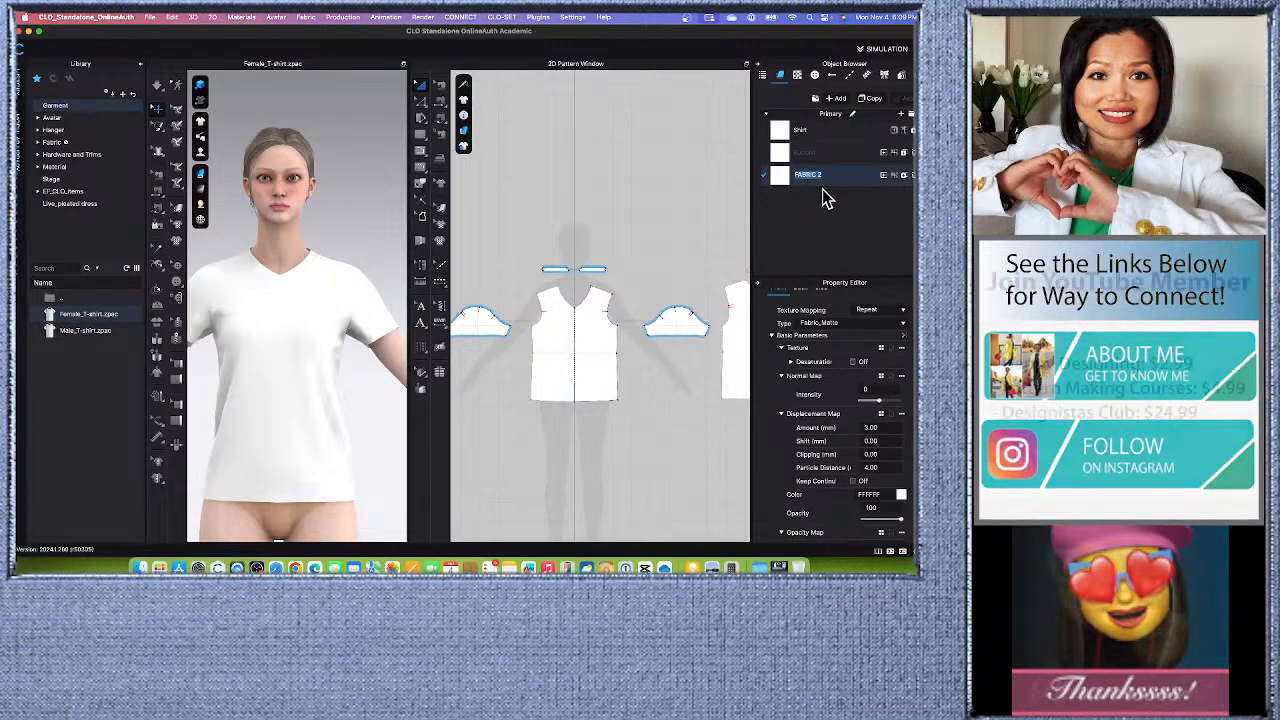
type("butt")
key("BackSpace")
key("BackSpace")
key("BackSpace")
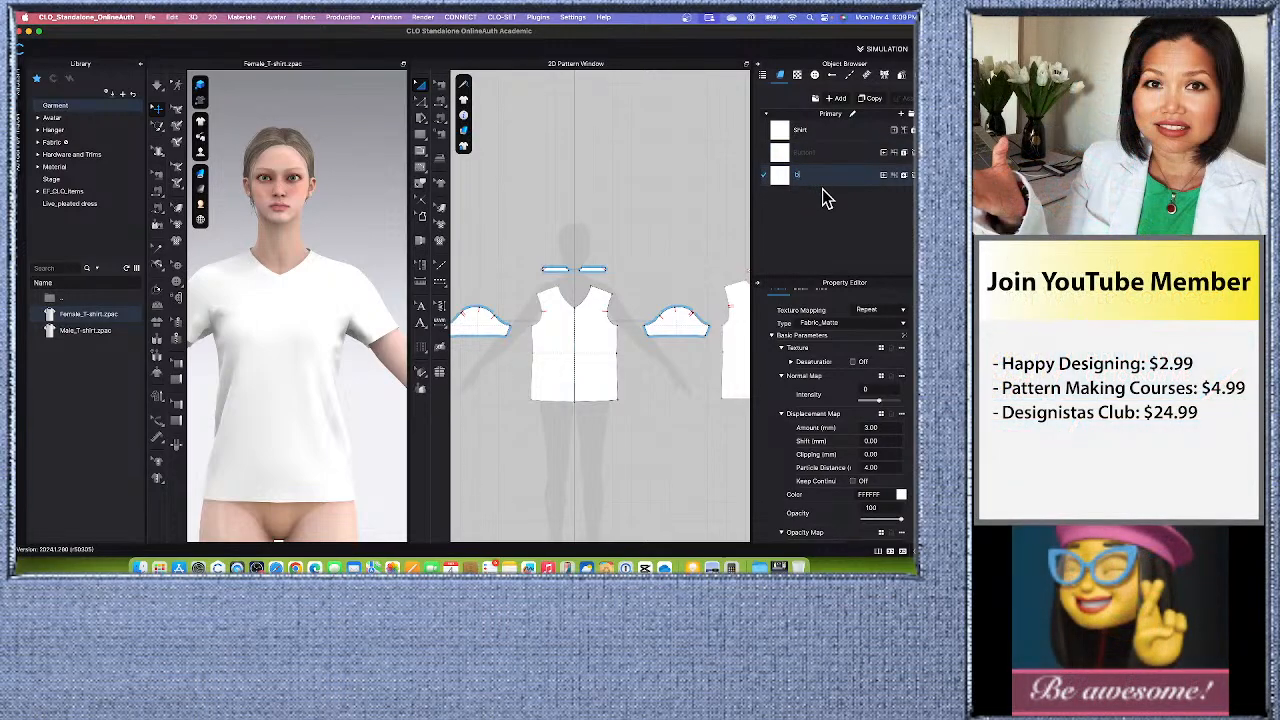
type("u")
key("BackSpace")
key("BackSpace")
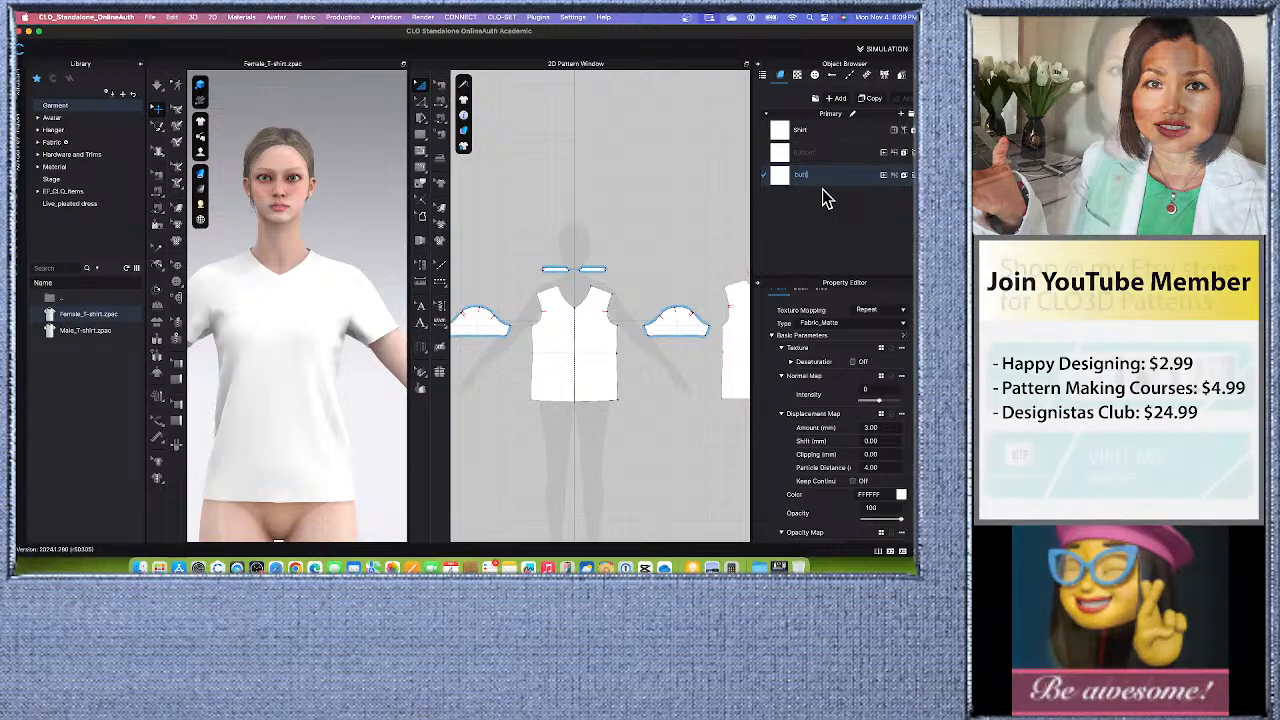
type("Bu")
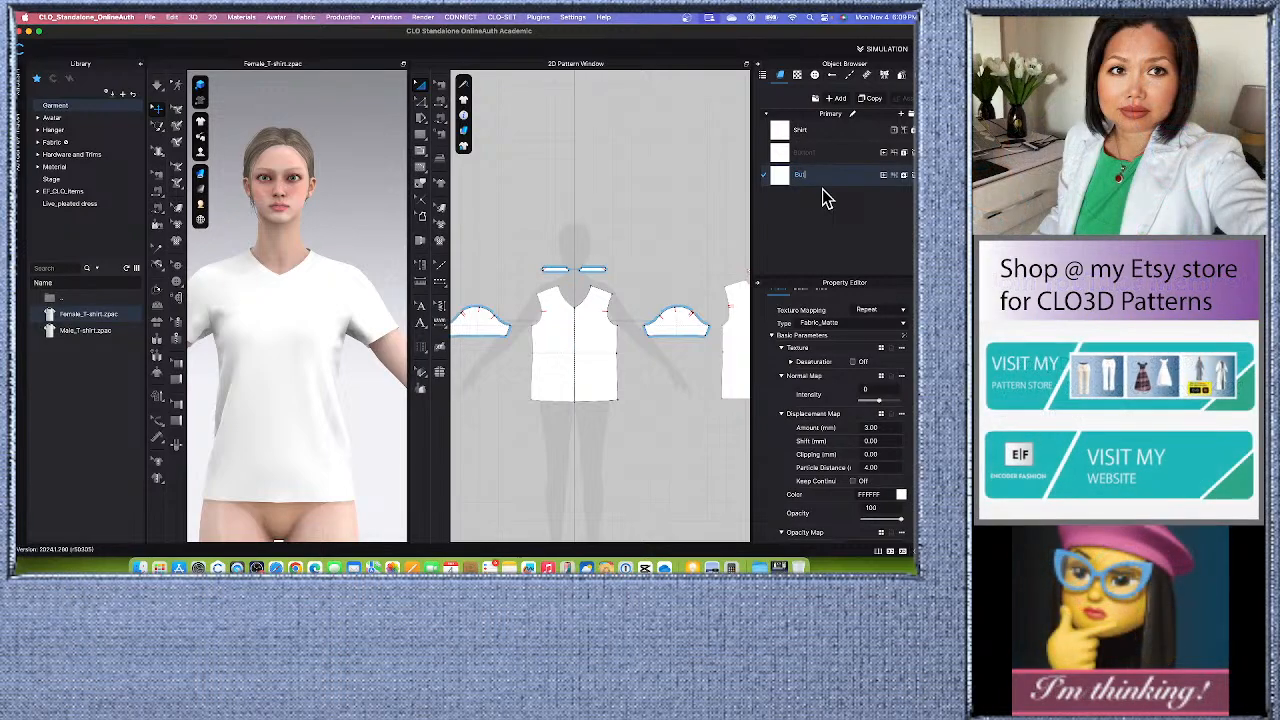
type("tton2")
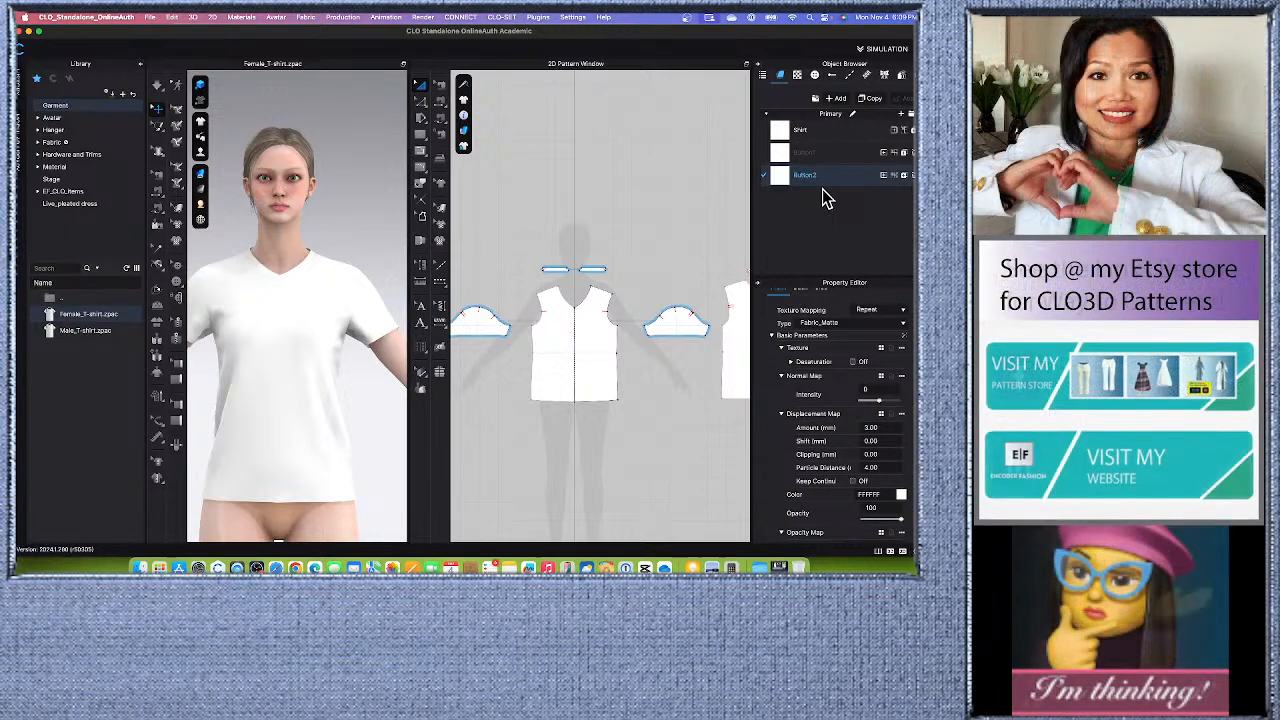
Step: Select the Shirt fabric and check which front, back, sleeve and neckband pattern pieces it is assigned to
left_click(820, 137)
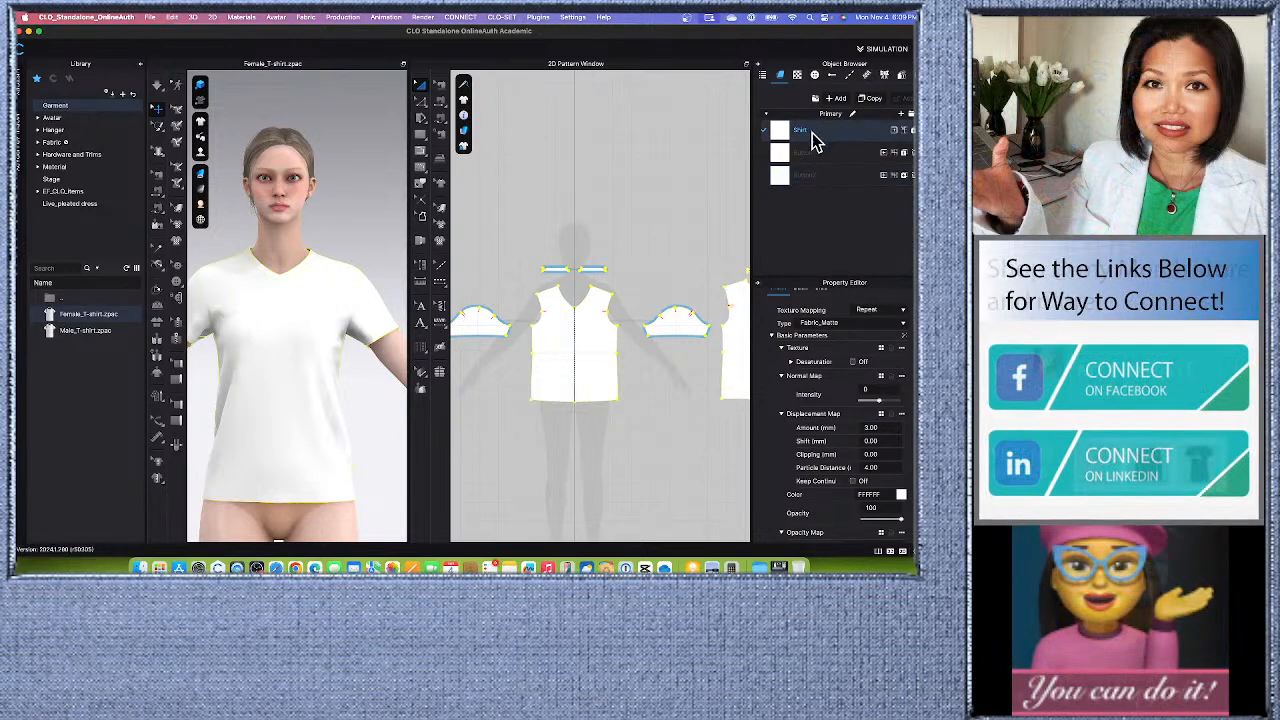
scroll(594, 290, "down", 5)
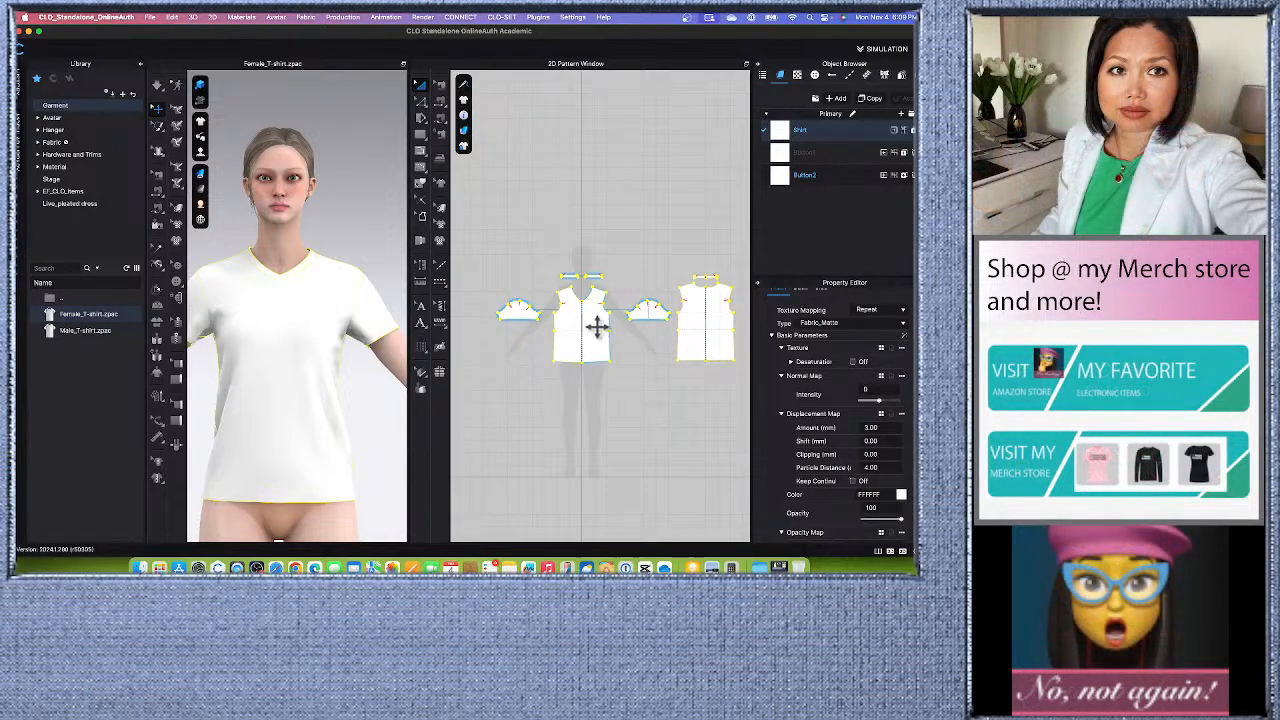
scroll(558, 319, "down", 2)
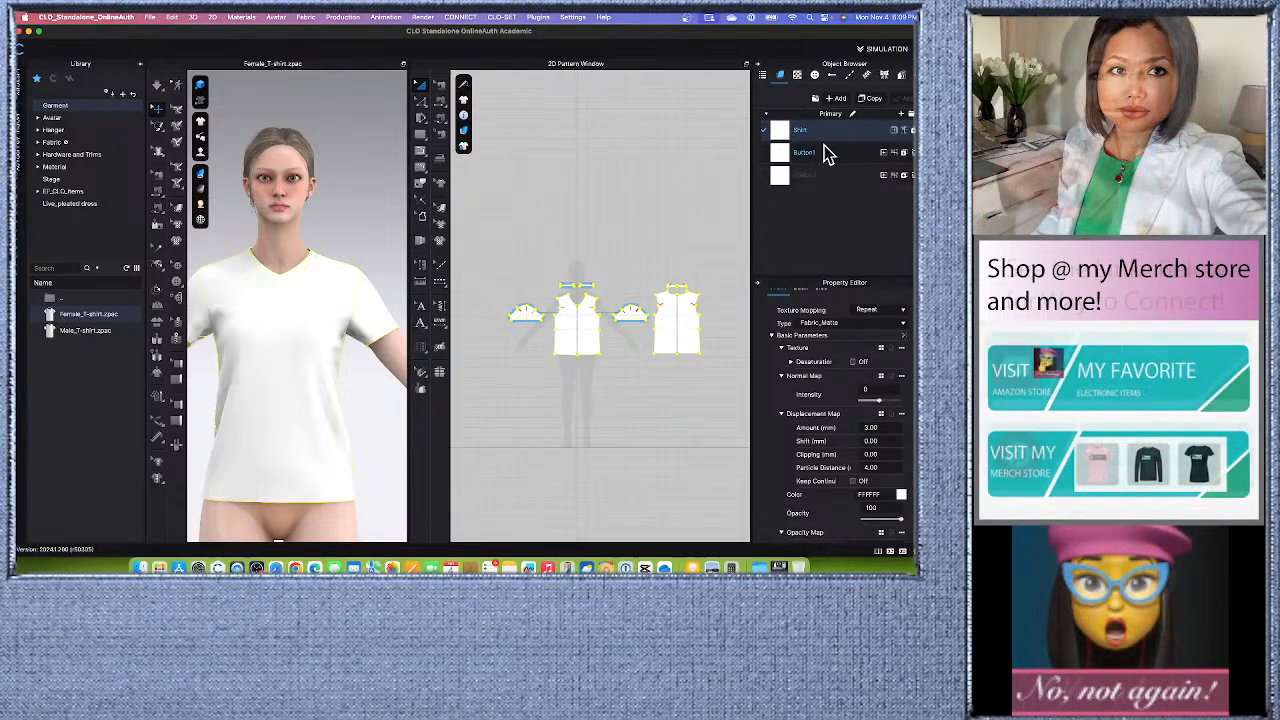